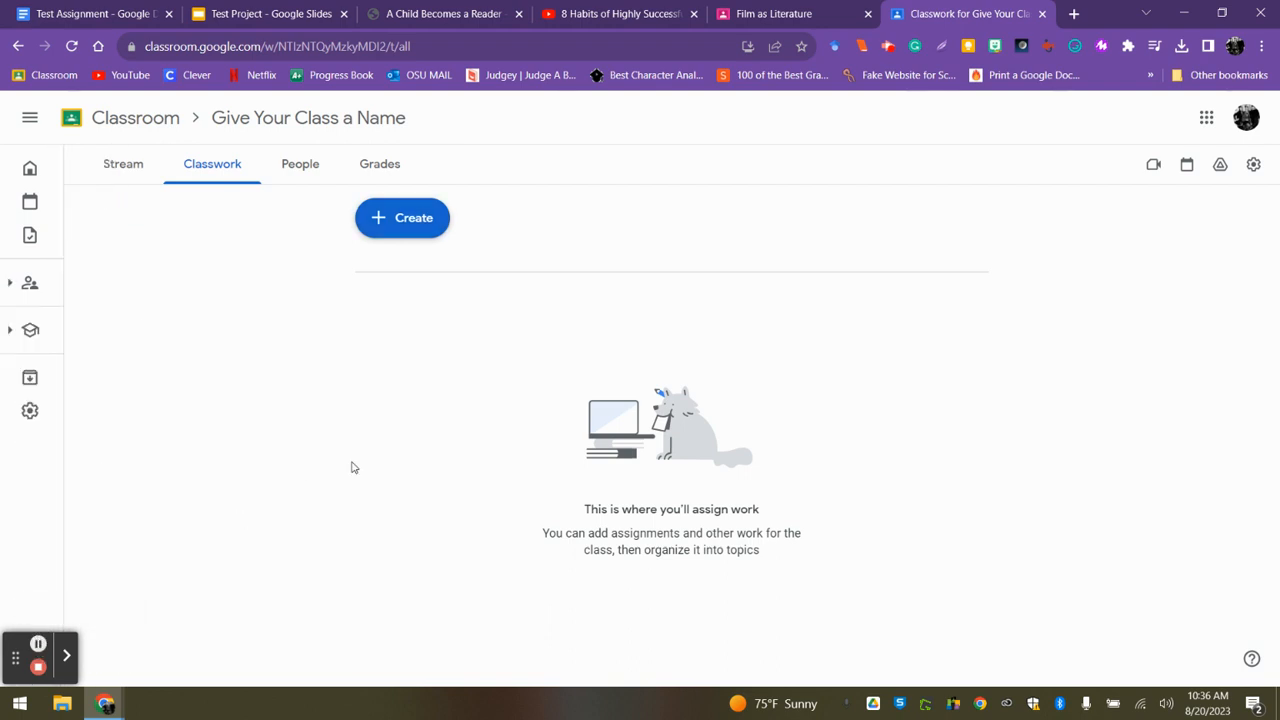
Create a new classwork assignment titled "Title of Assignment Number One".
click(407, 222)
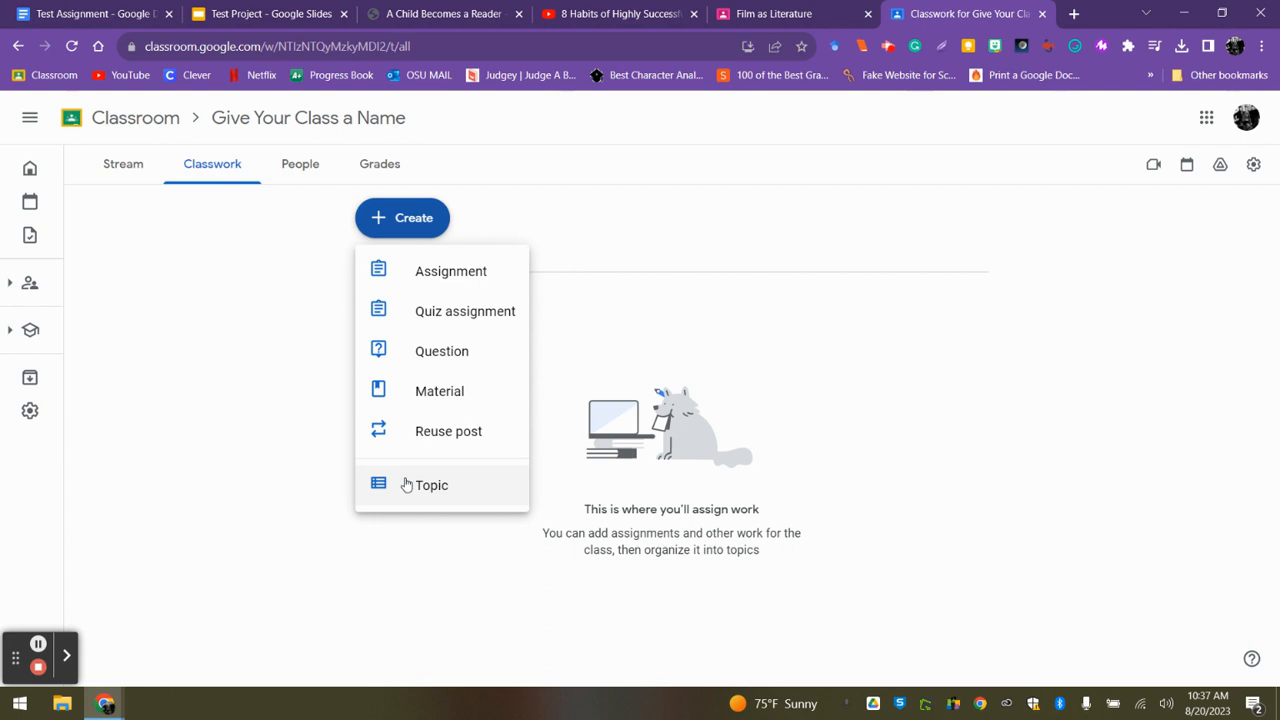
click(429, 277)
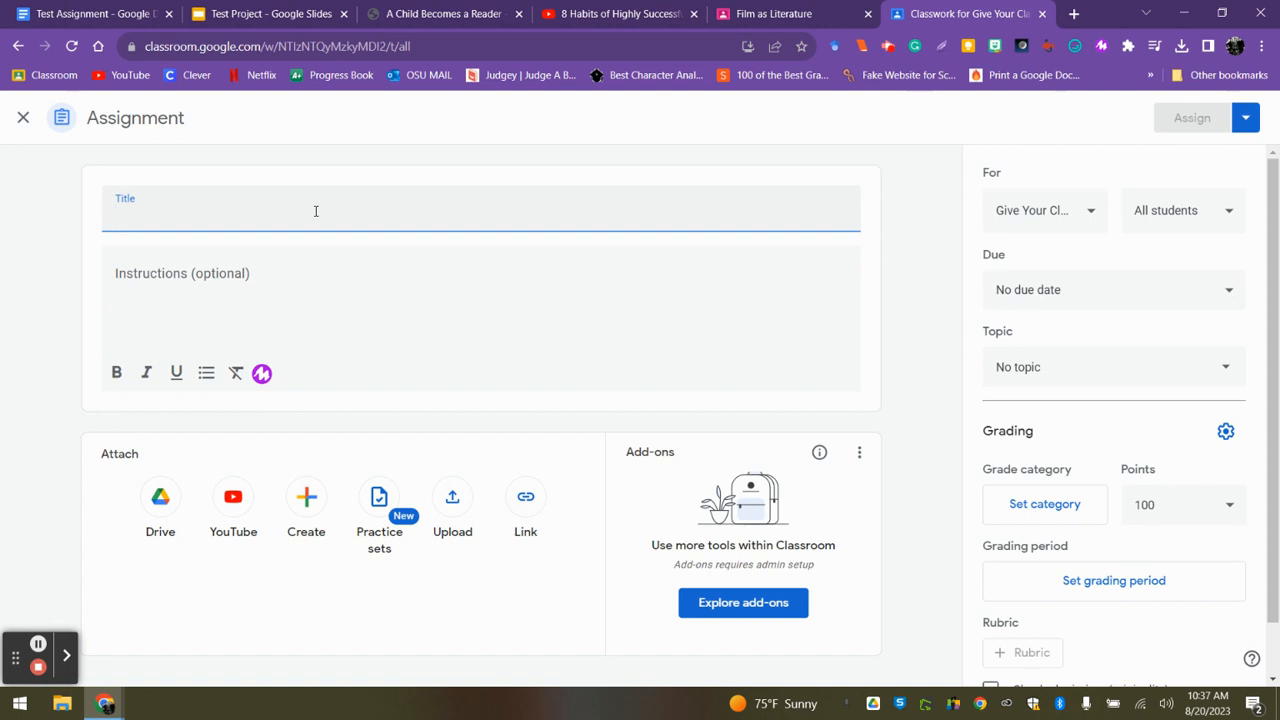
text(Title of As)
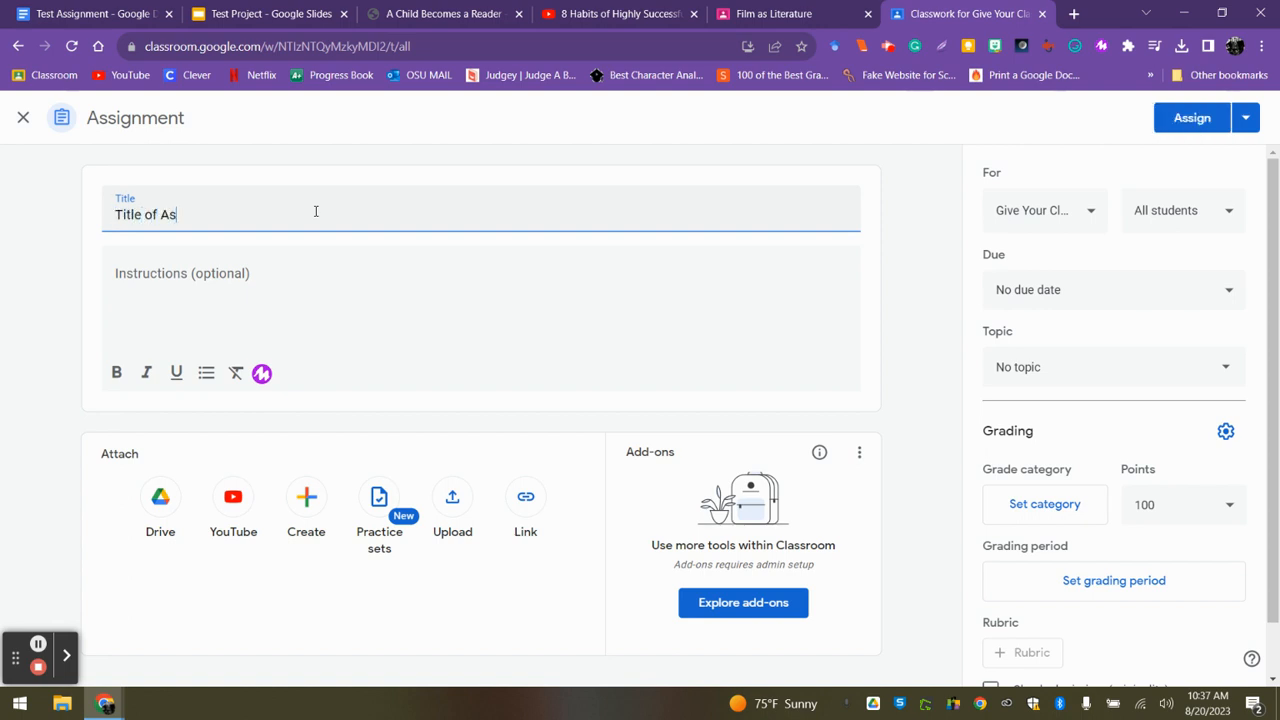
text(signment Num)
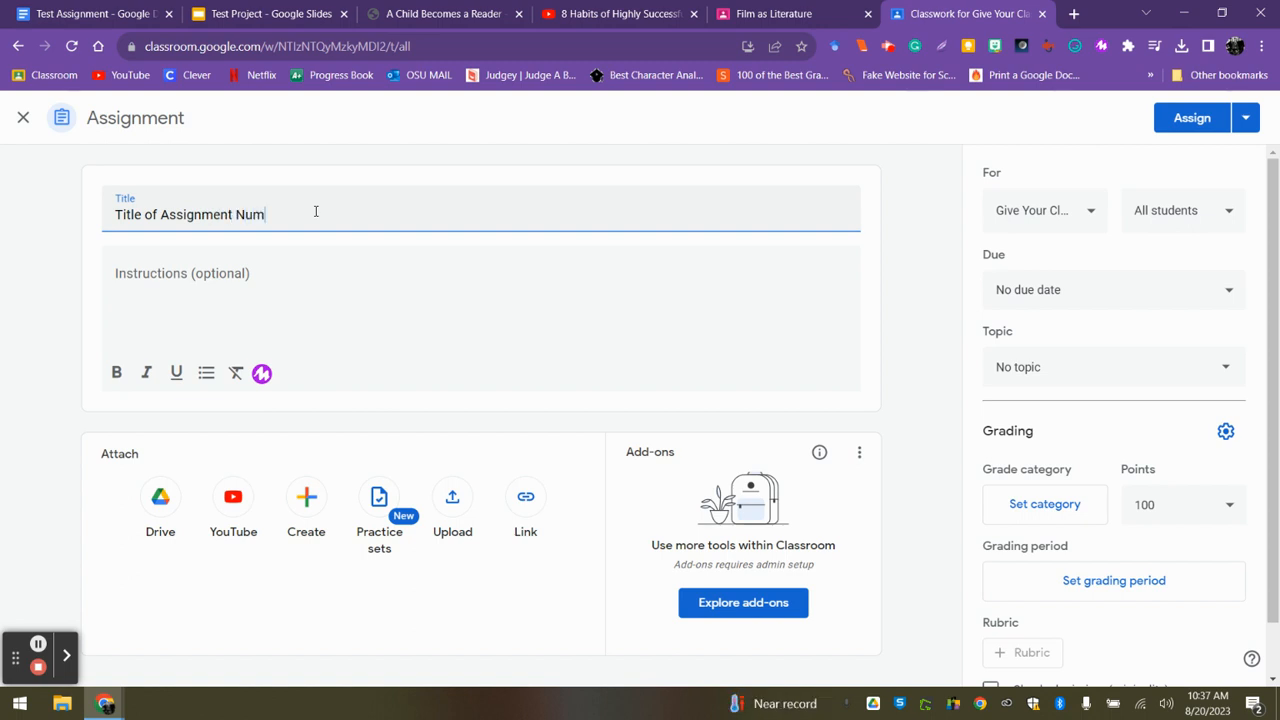
text(ber One)
Enter the instructions "Today in class, we are going to complete this Google Document. It needs to be finished by the end of the day.".
click(240, 275)
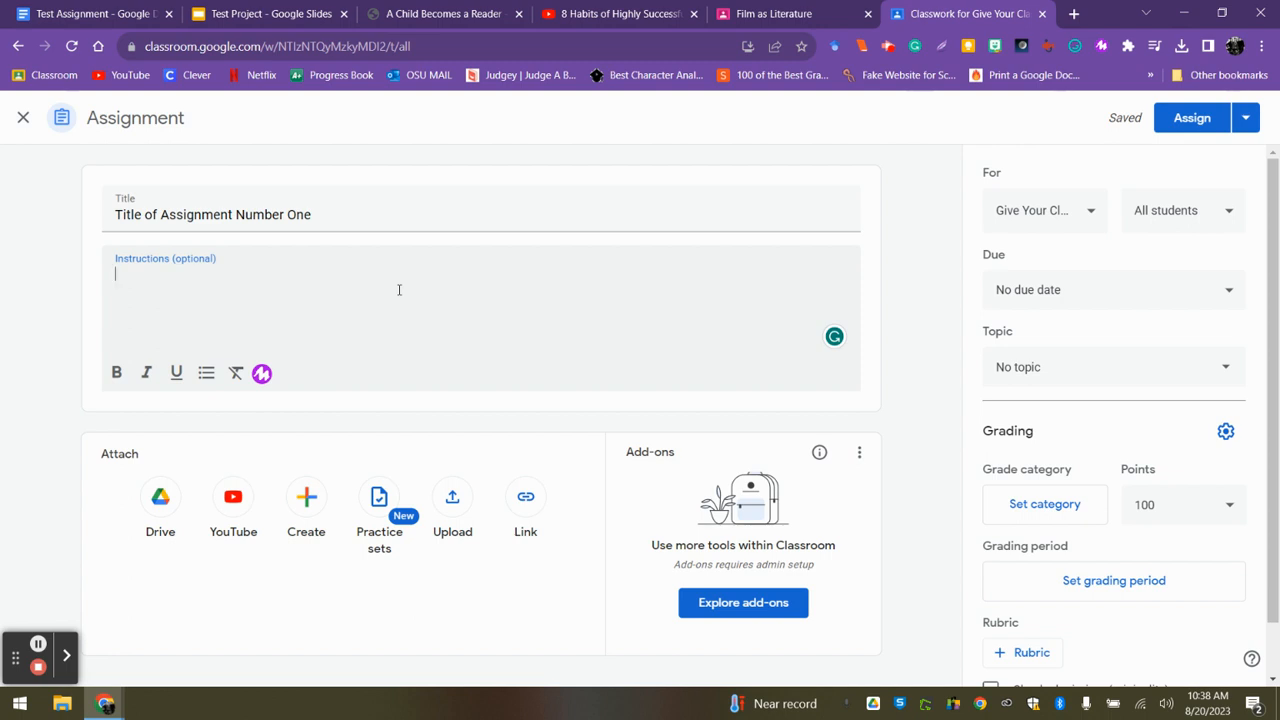
text(Today in class, we )
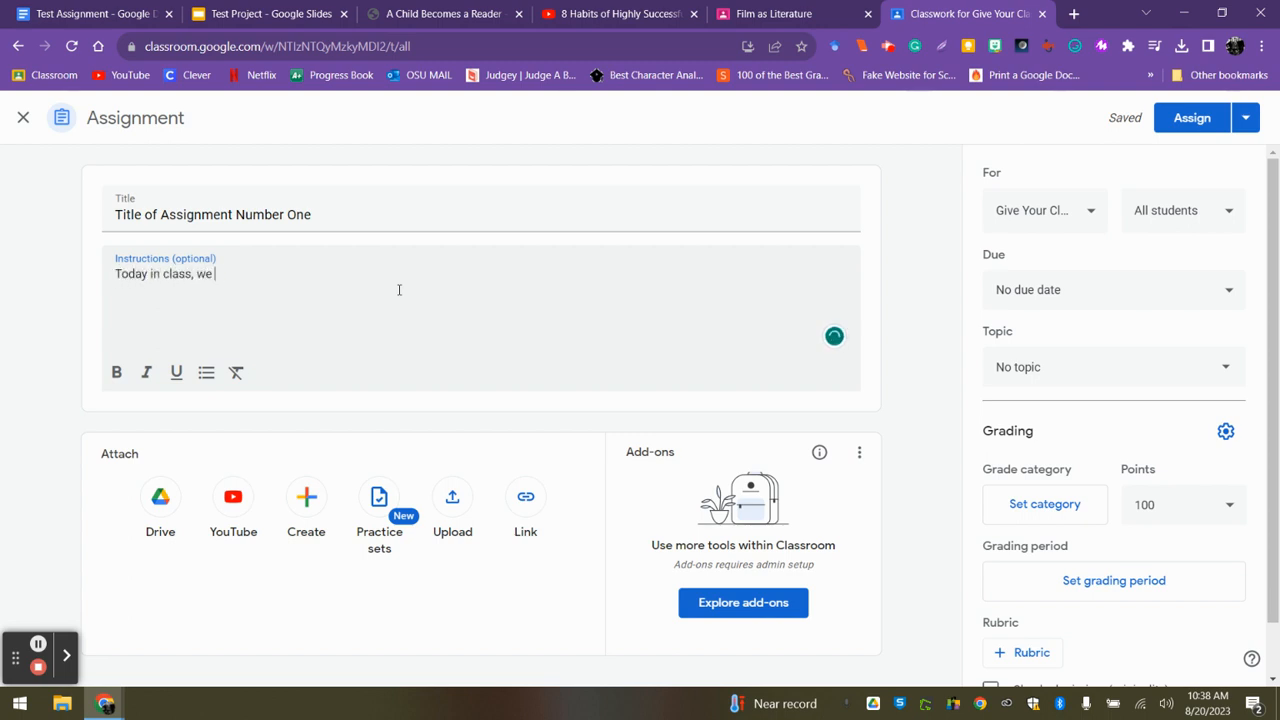
text(are going to complet)
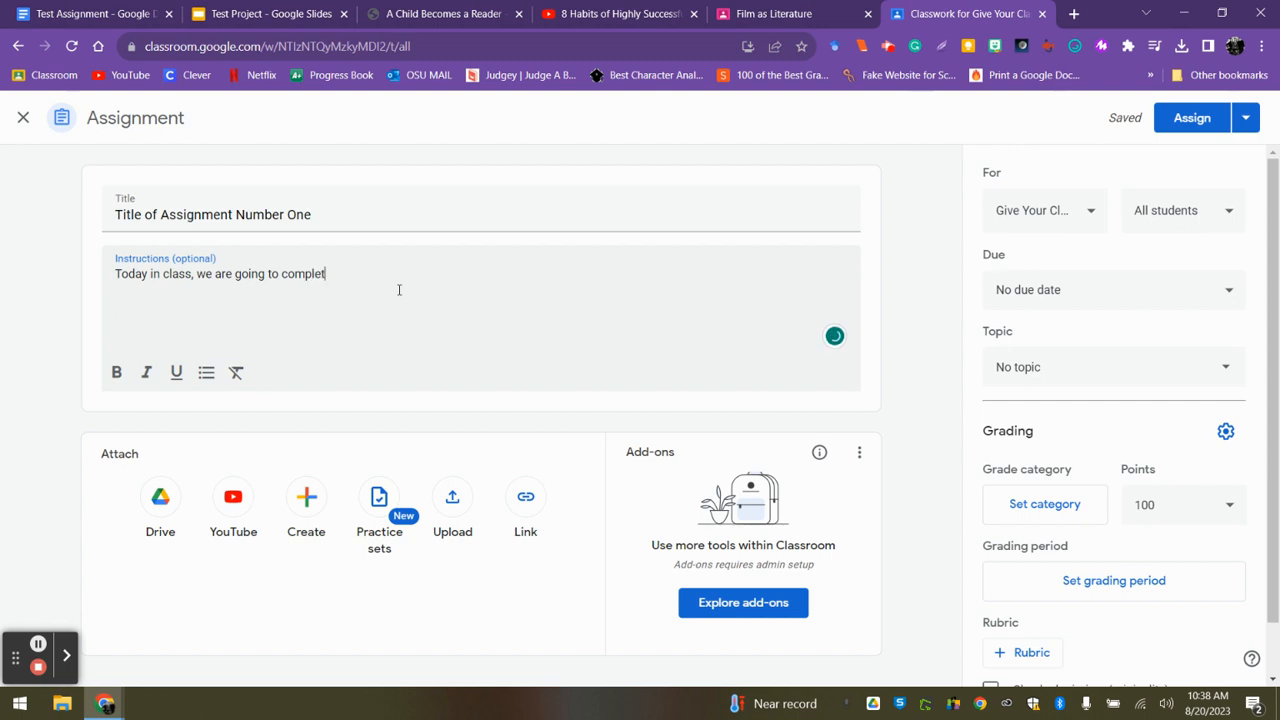
text(e this Go)
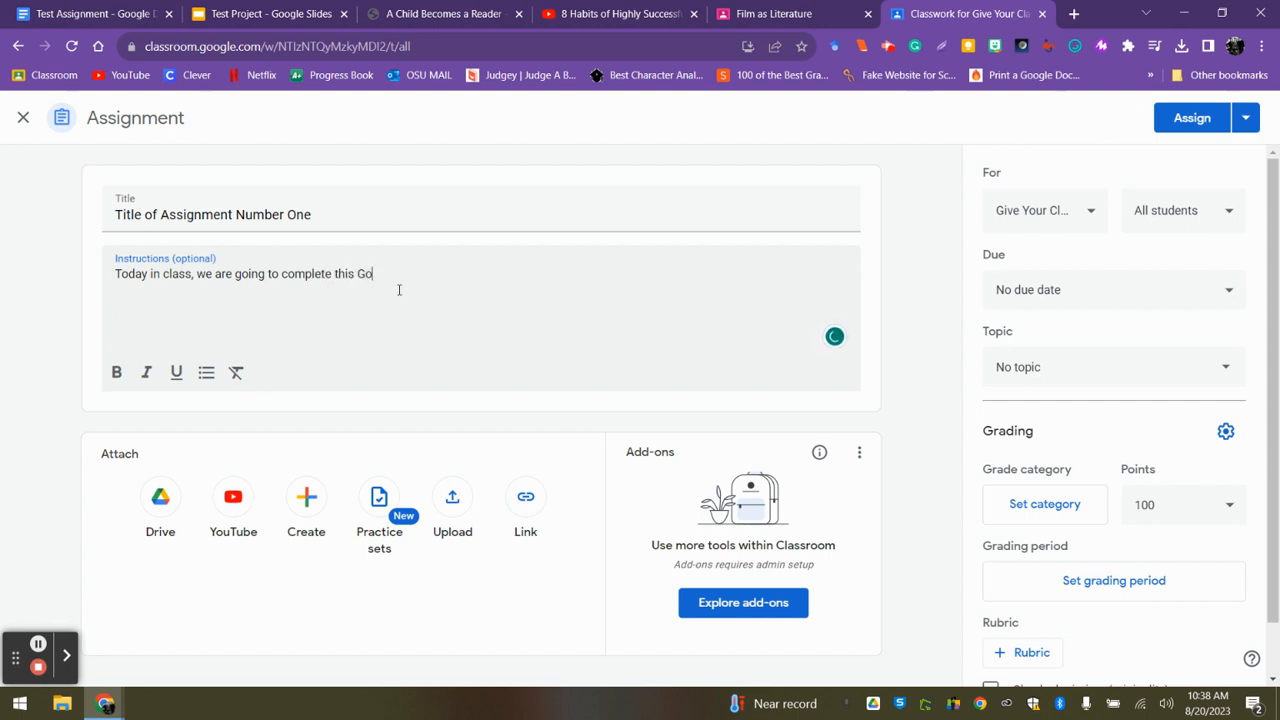
text(ogle Document. It needs)
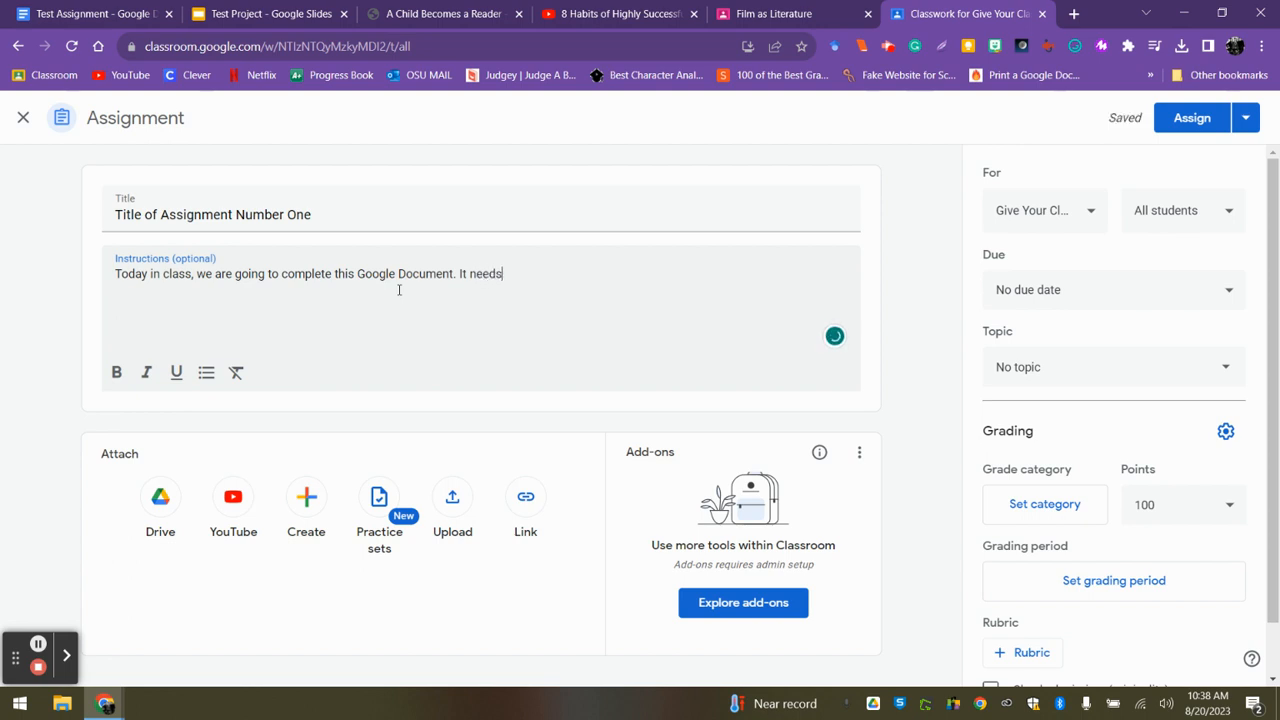
text( to be finished by the end )
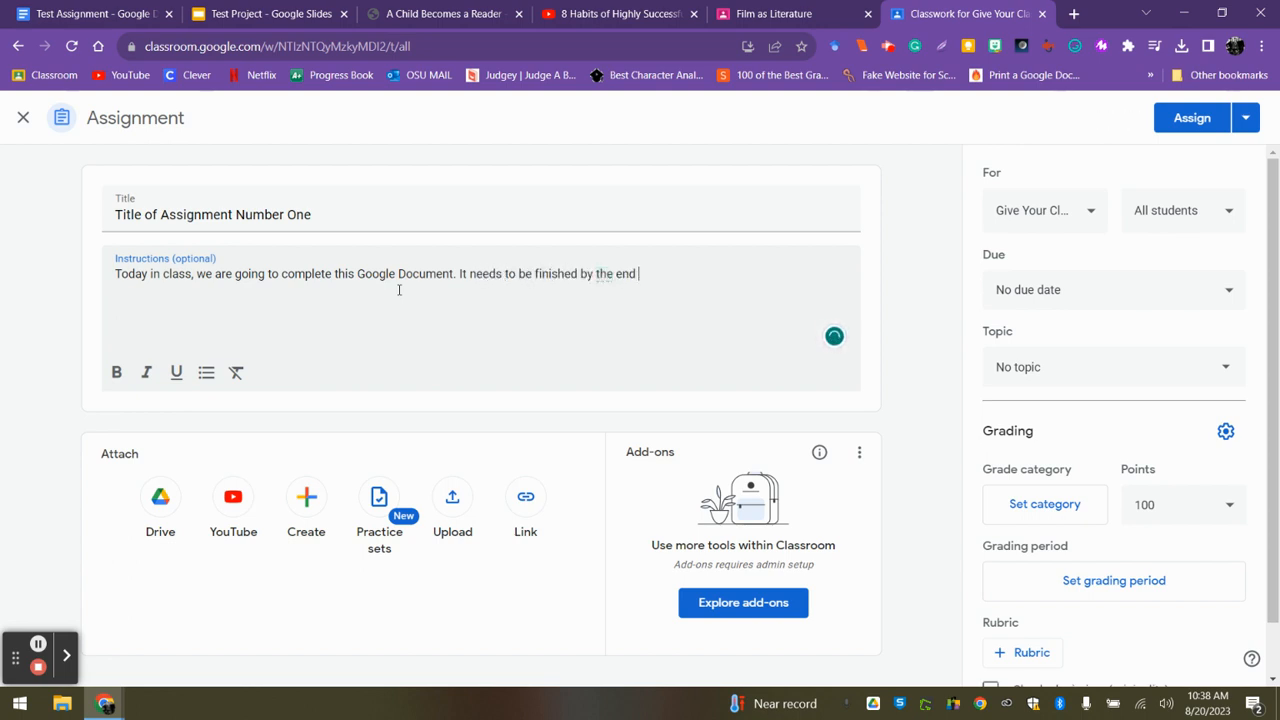
text(of the day.)
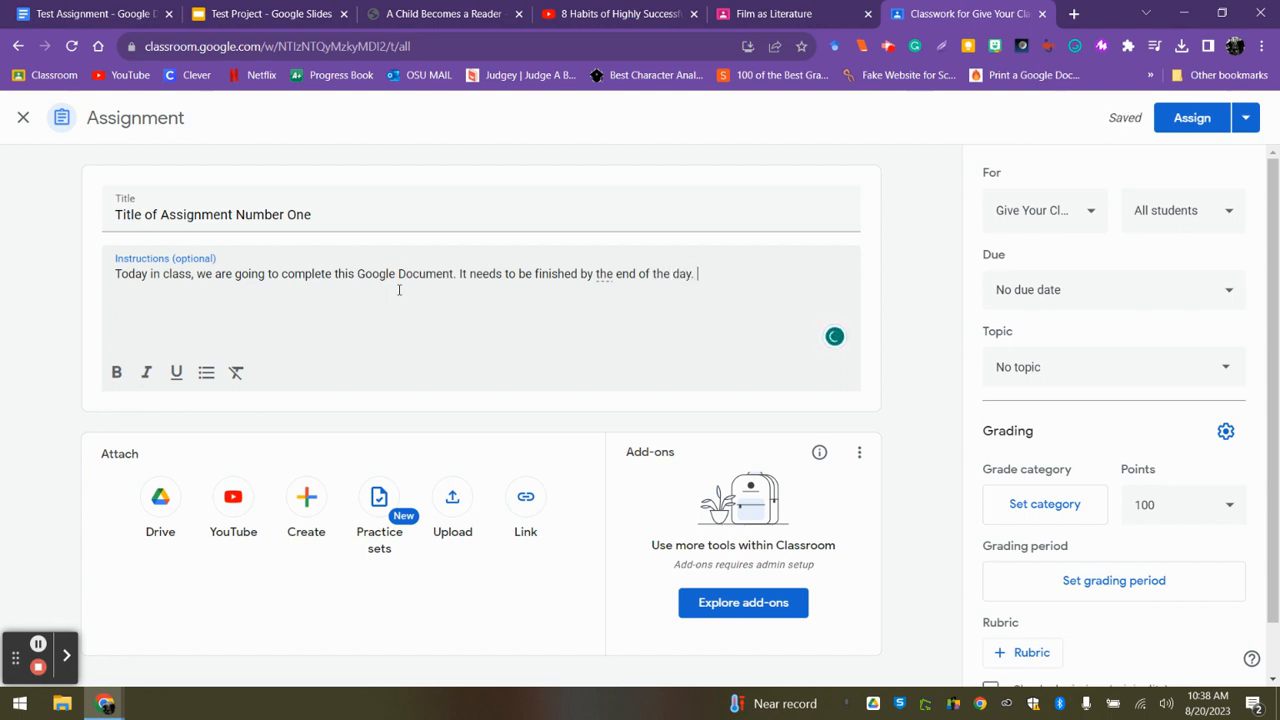
text( Follow the specific i)
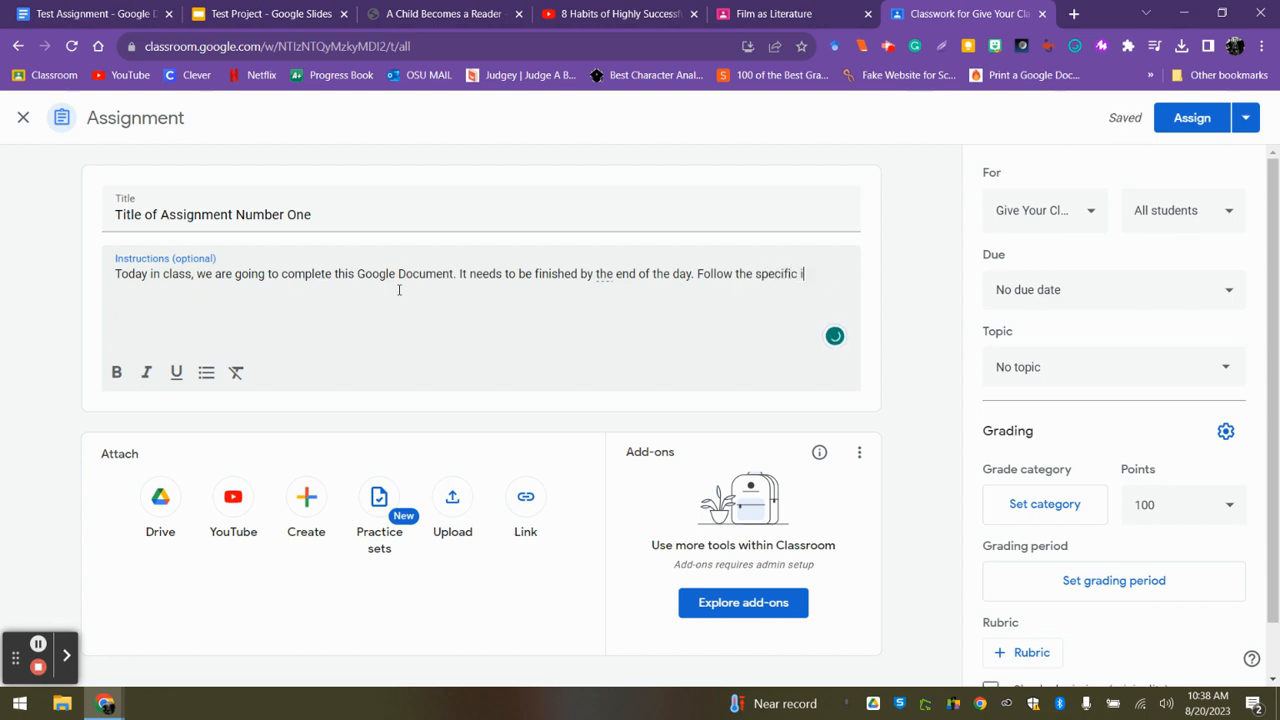
text(nstructions list)
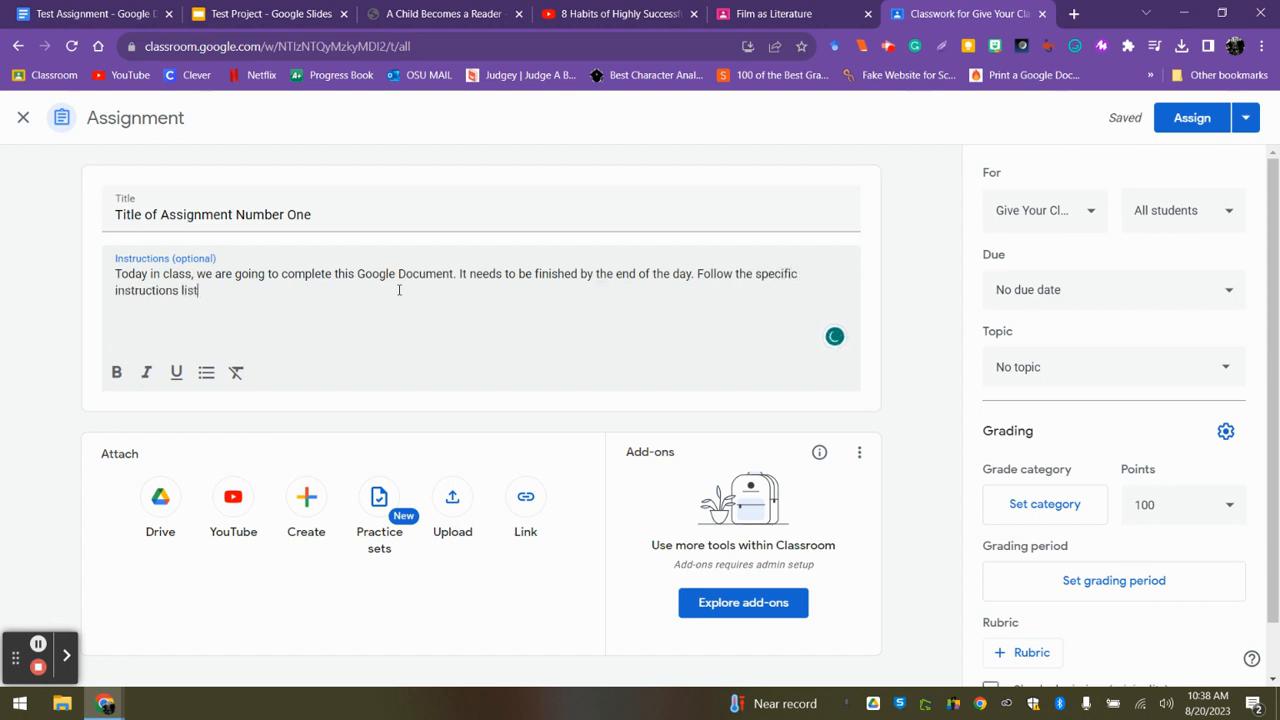
text(ed at the top of the )
text(document)
Add the sentence "Follow the specific instructions listed at the top of the document." to the assignment instructions.
key(BackSpace)
key(BackSpace)
key(BackSpace)
key(BackSpace)
key(BackSpace)
key(BackSpace)
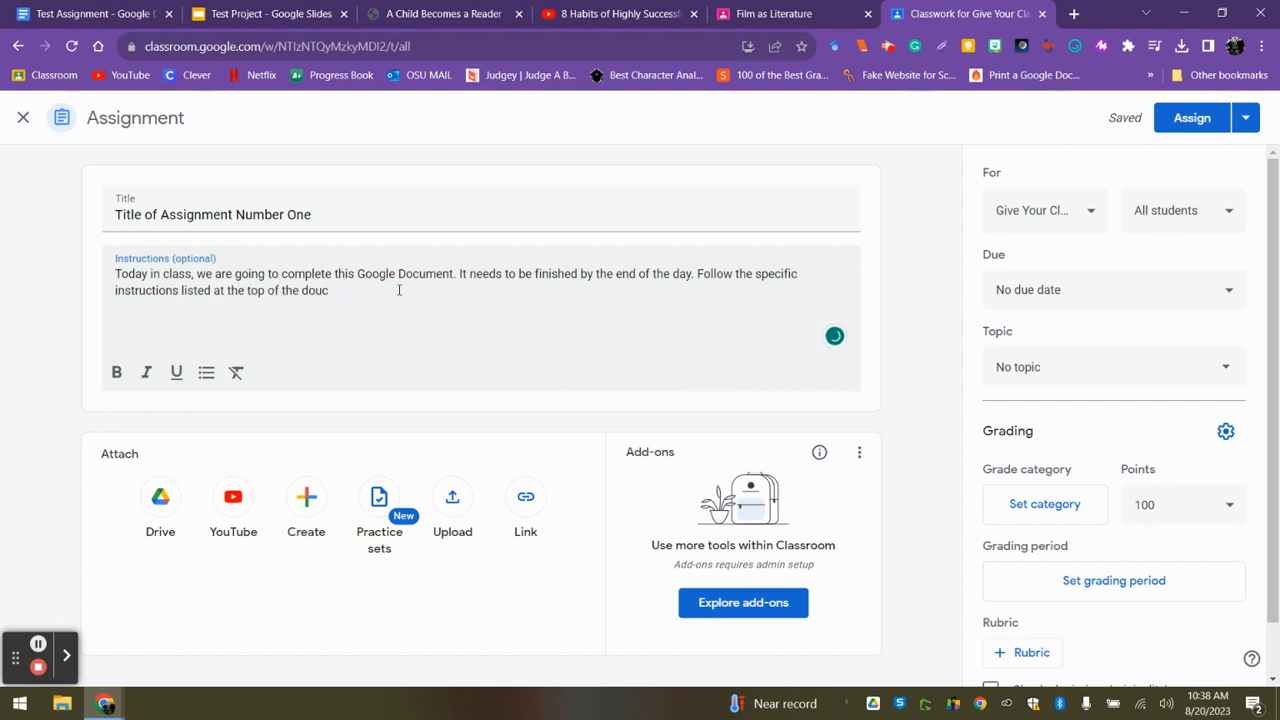
text(cument. YOu)
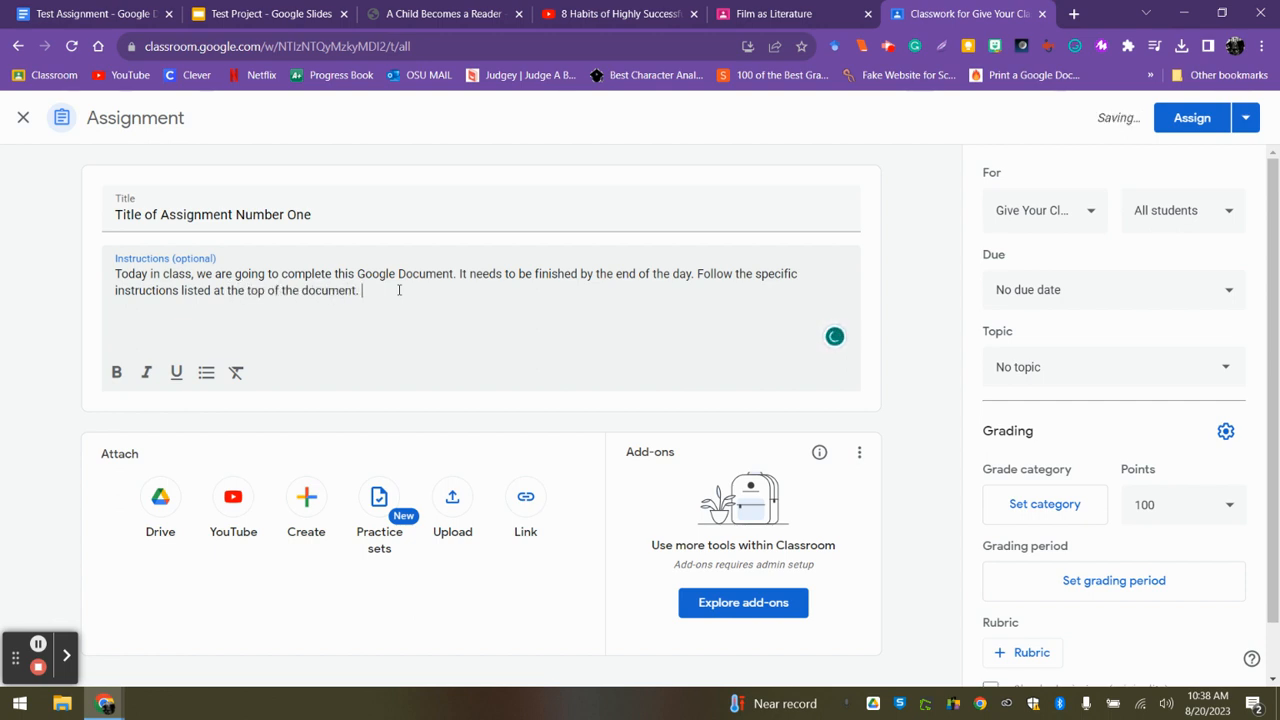
End the instructions with "You may use your notes to complete them.", accepting the grammar suggestion "complete them".
key(BackSpace)
key(BackSpace)
key(BackSpace)
text(ou may use your n)
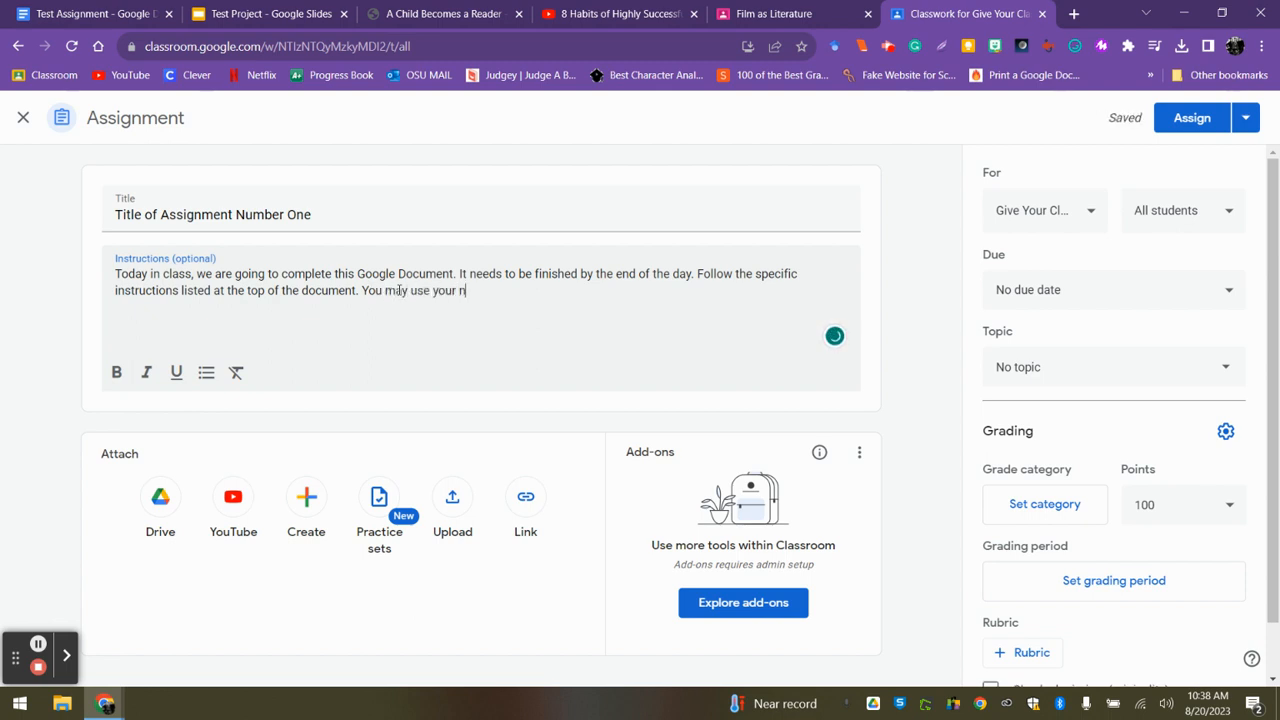
text(otes to complete.)
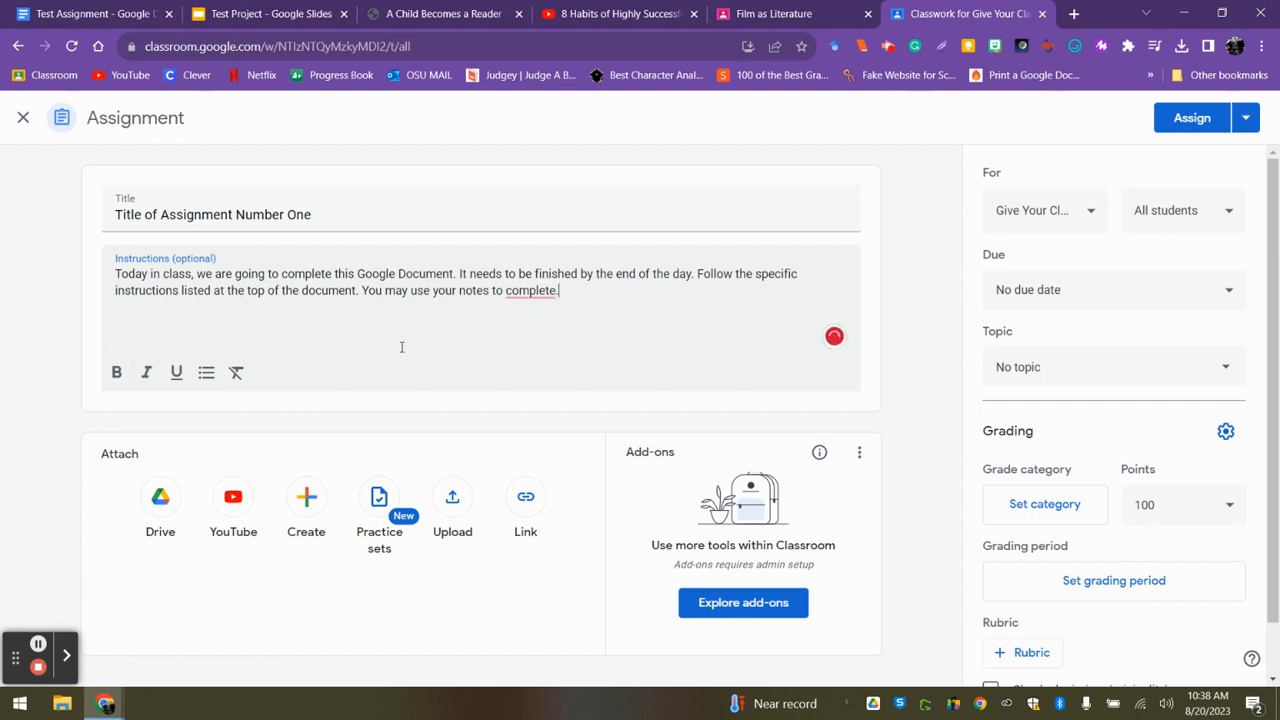
mouse_move(512, 290)
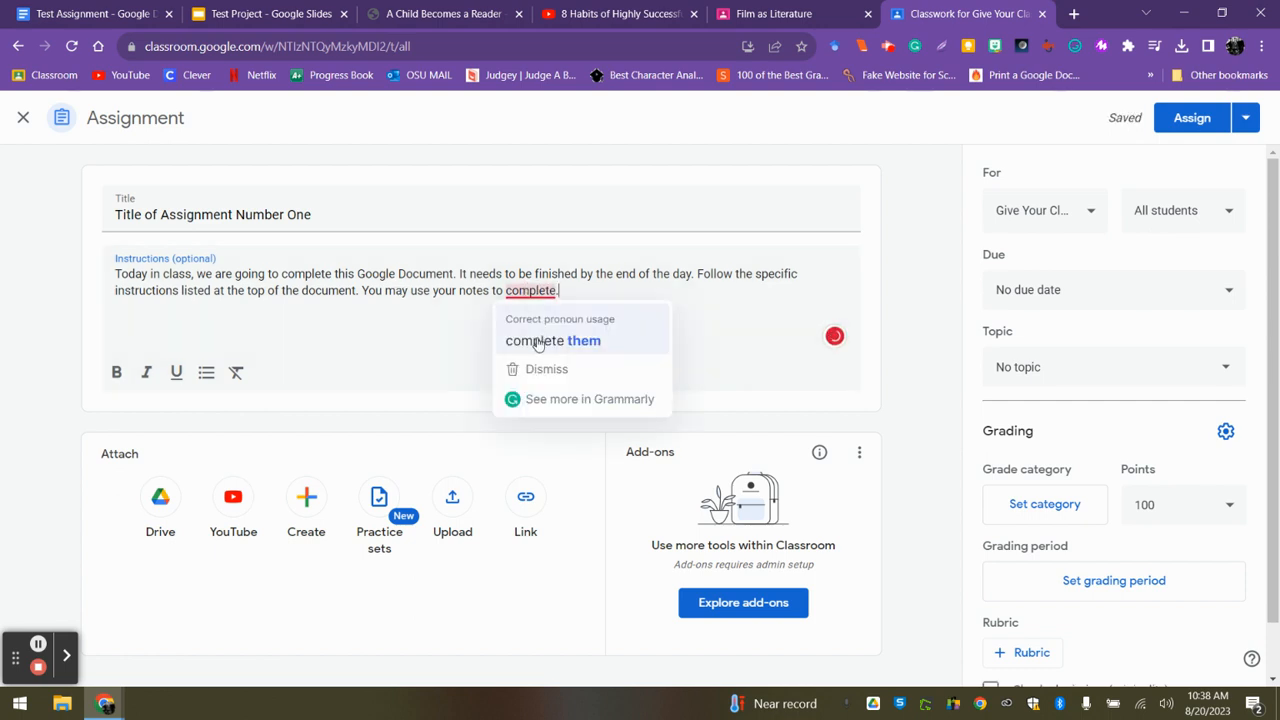
click(536, 340)
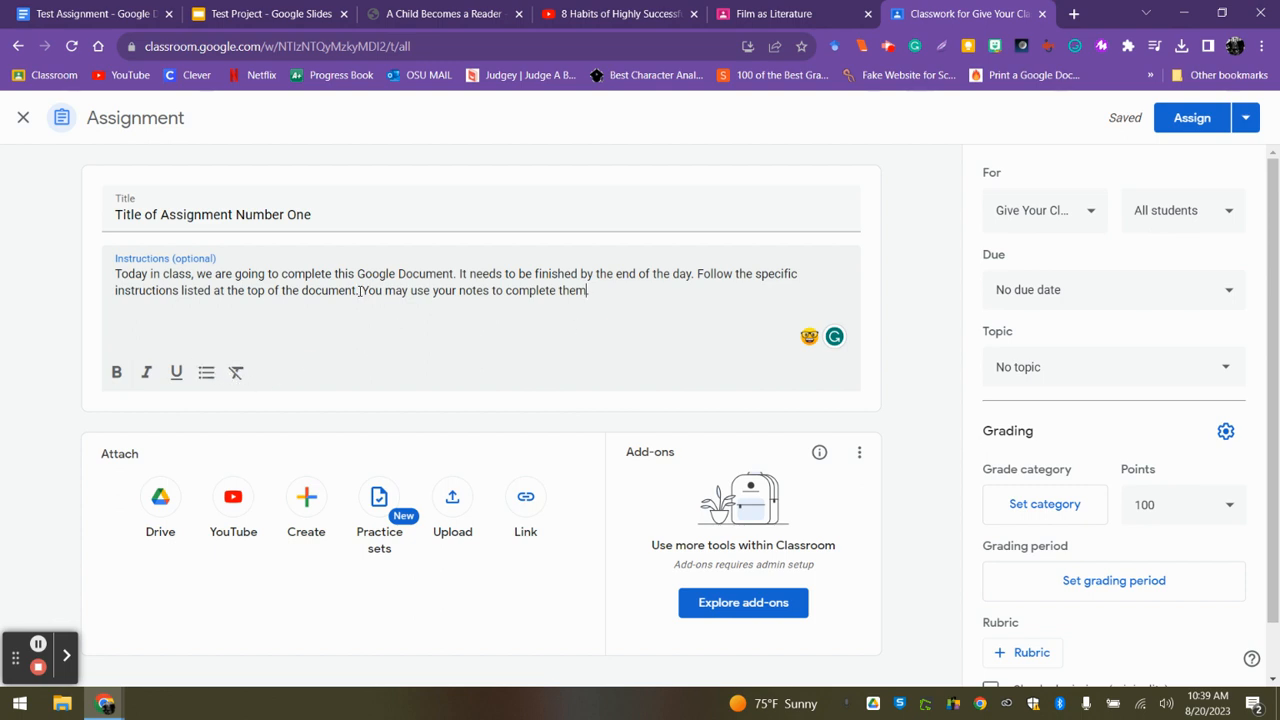
Italicize the sentence "You may use your notes to complete them." and bold "Google Document" in the instructions.
drag(362, 290, 593, 296)
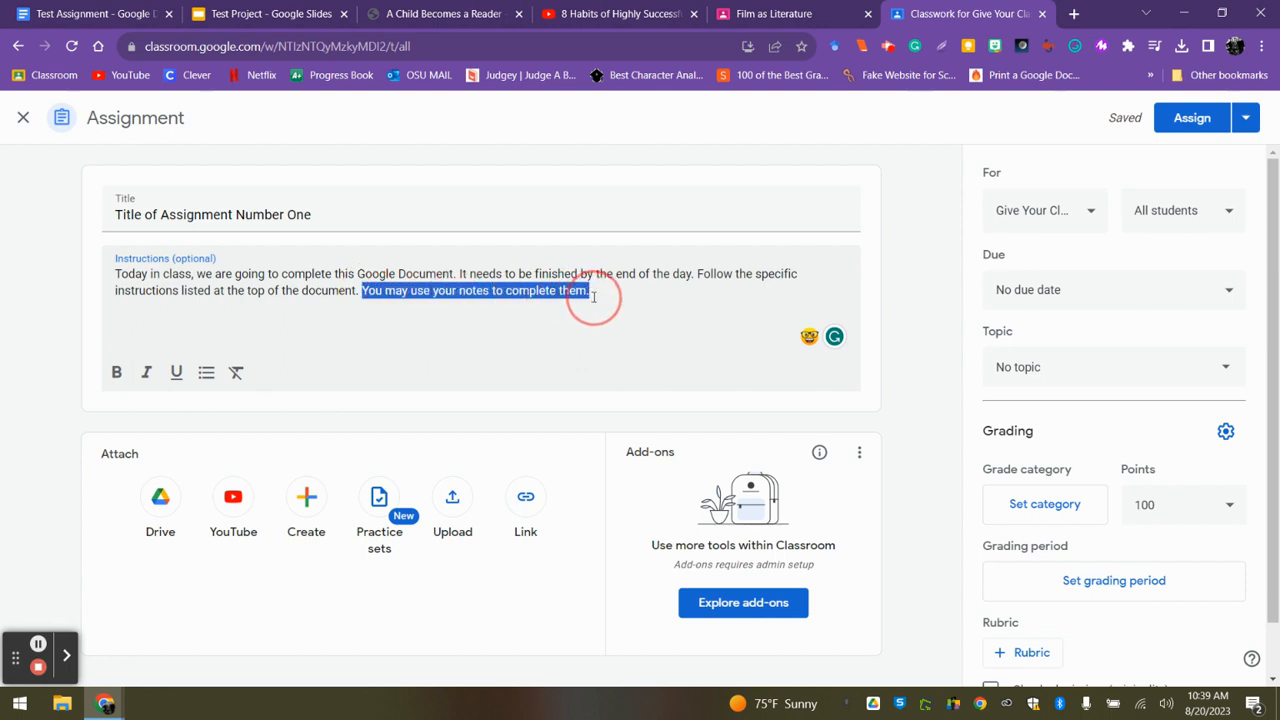
click(146, 373)
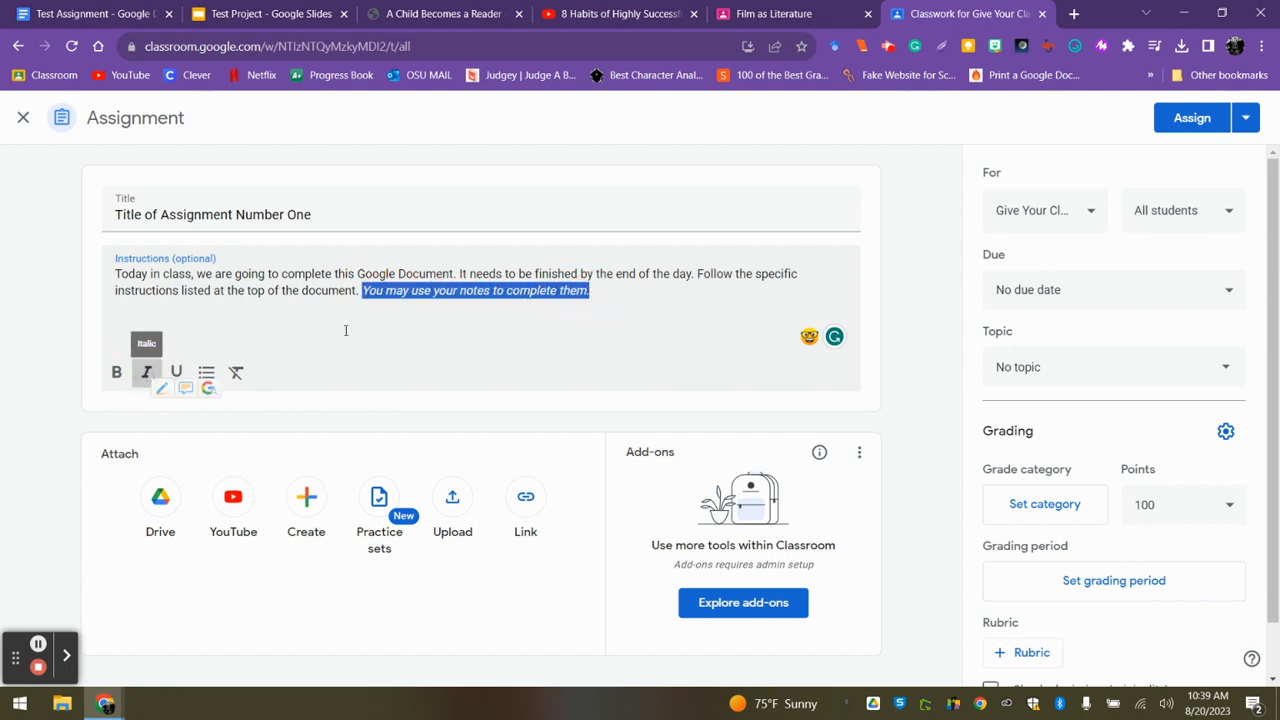
click(556, 328)
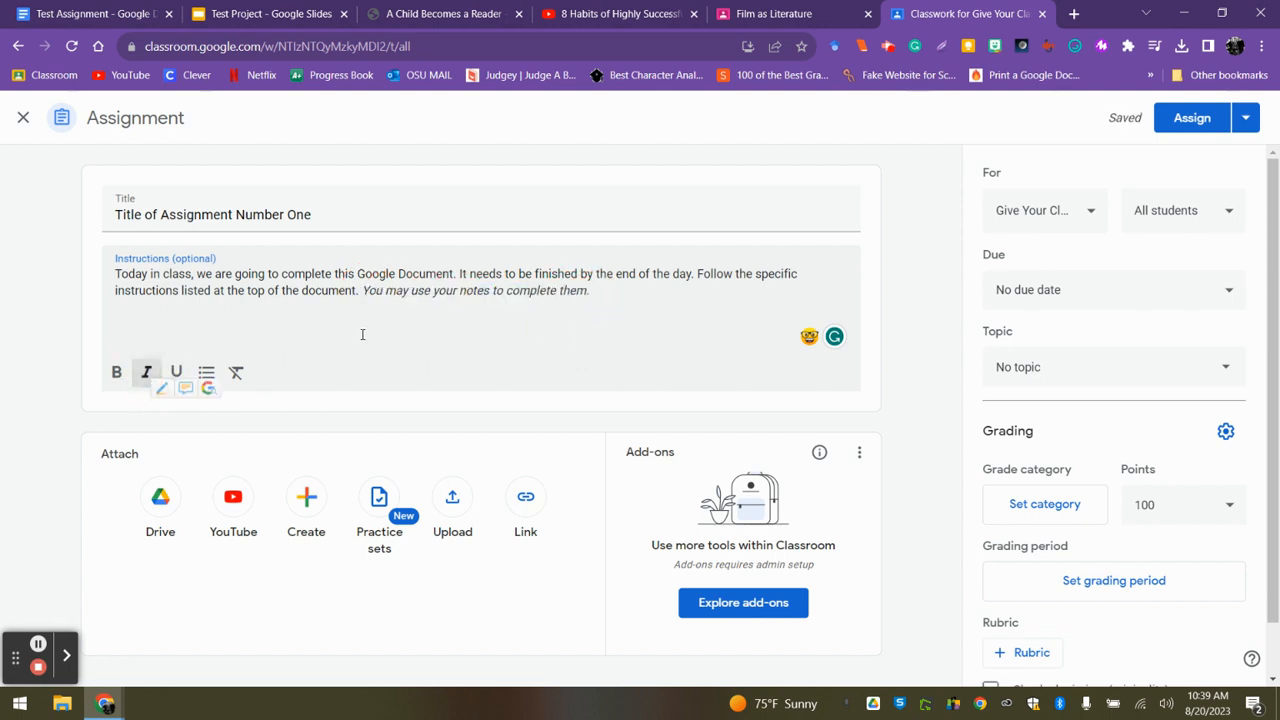
drag(357, 274, 453, 274)
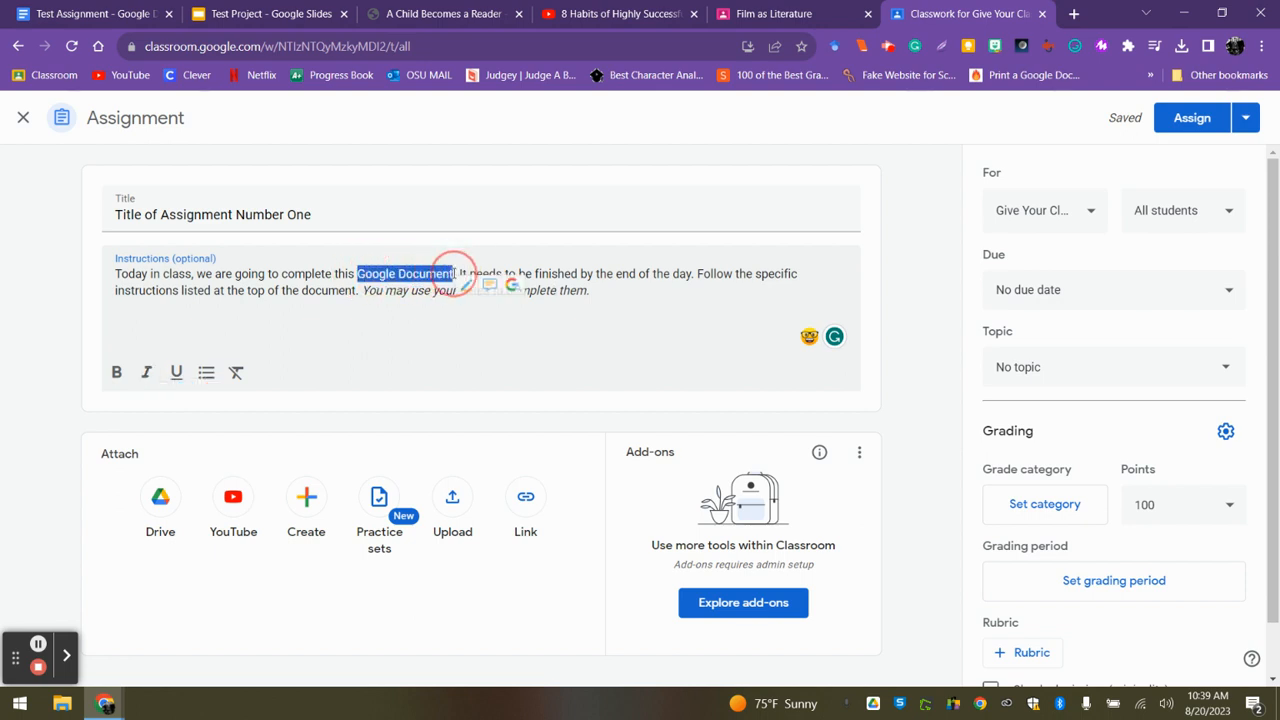
click(113, 372)
click(403, 316)
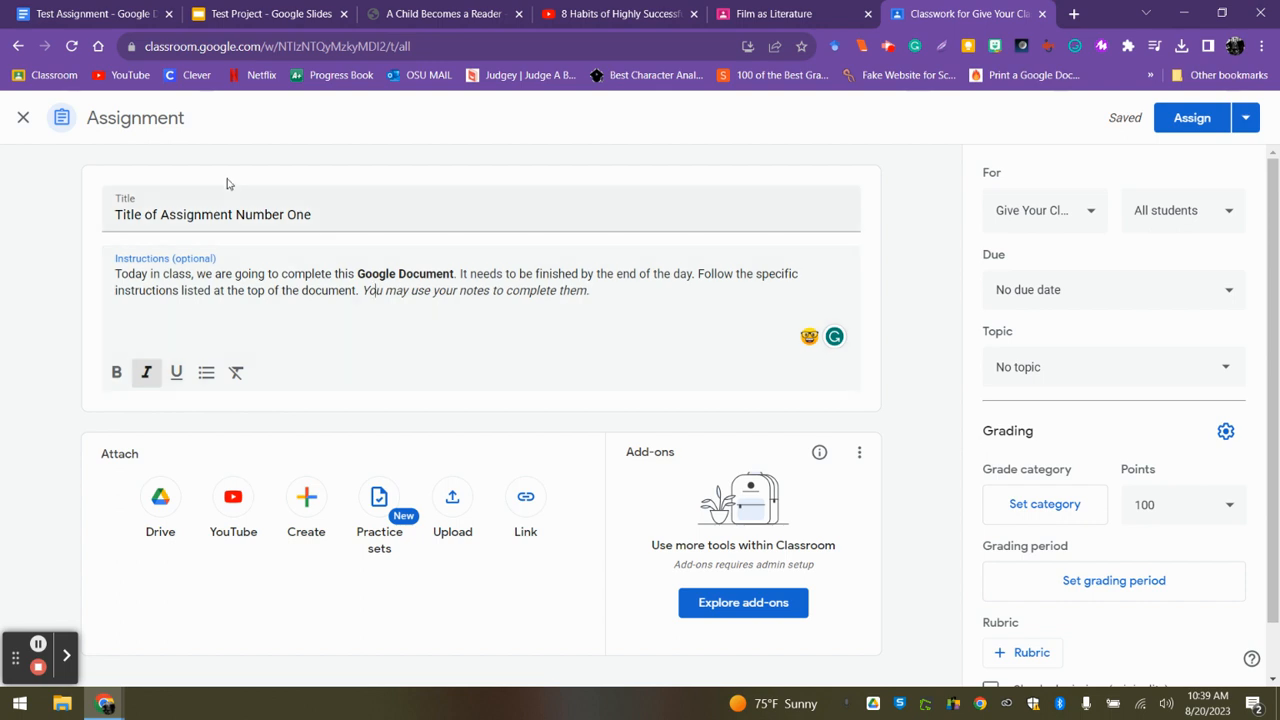
Look over the Test Assignment document in Google Docs and return to the Classroom assignment.
click(81, 14)
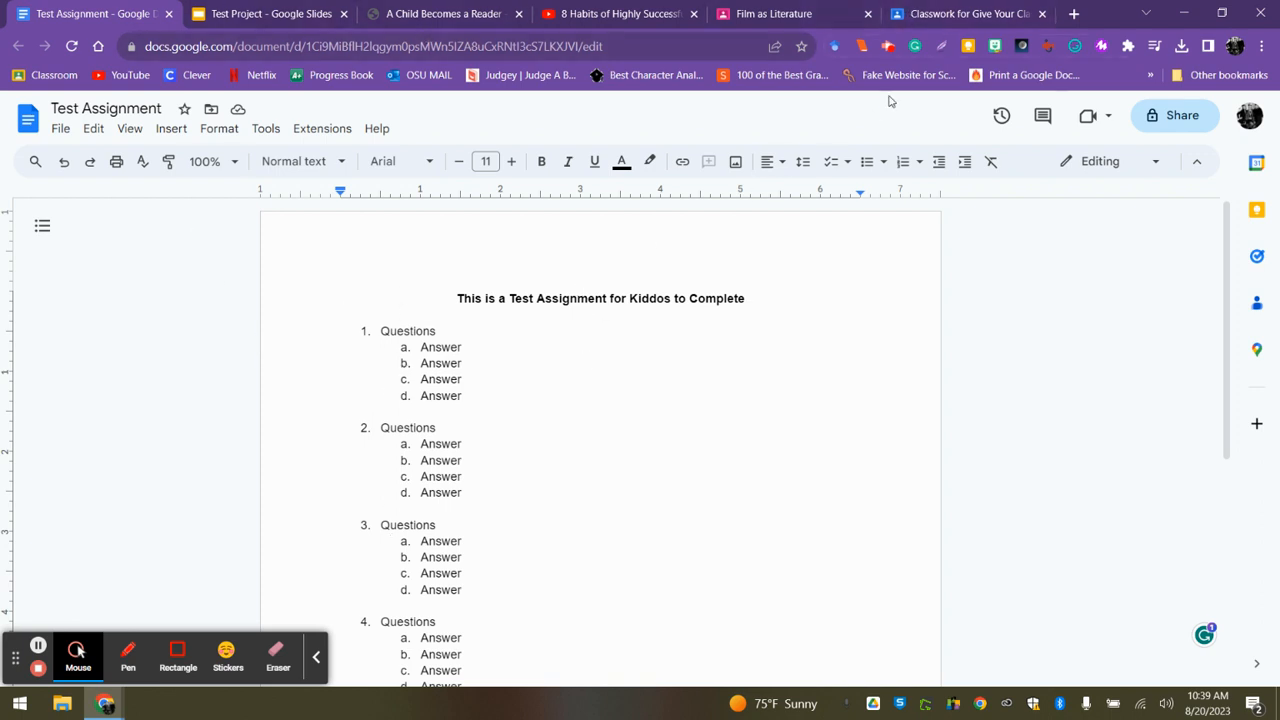
click(759, 290)
text(s)
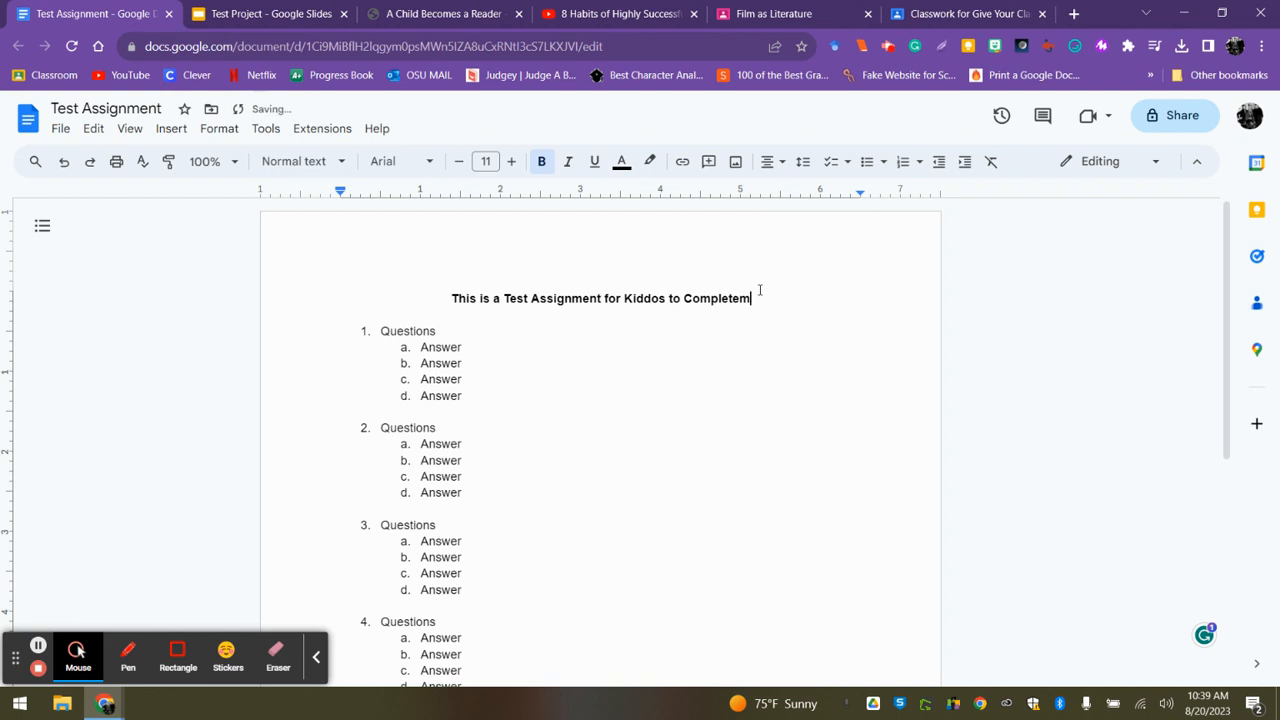
key(BackSpace)
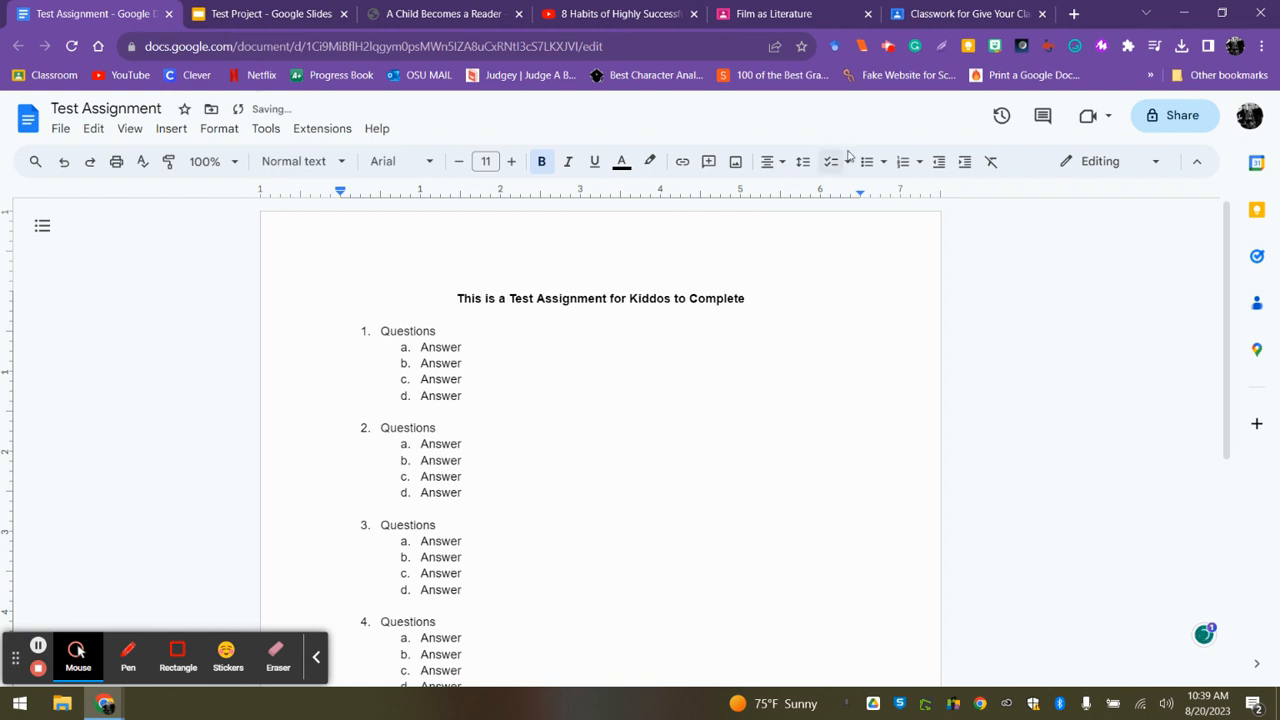
click(945, 10)
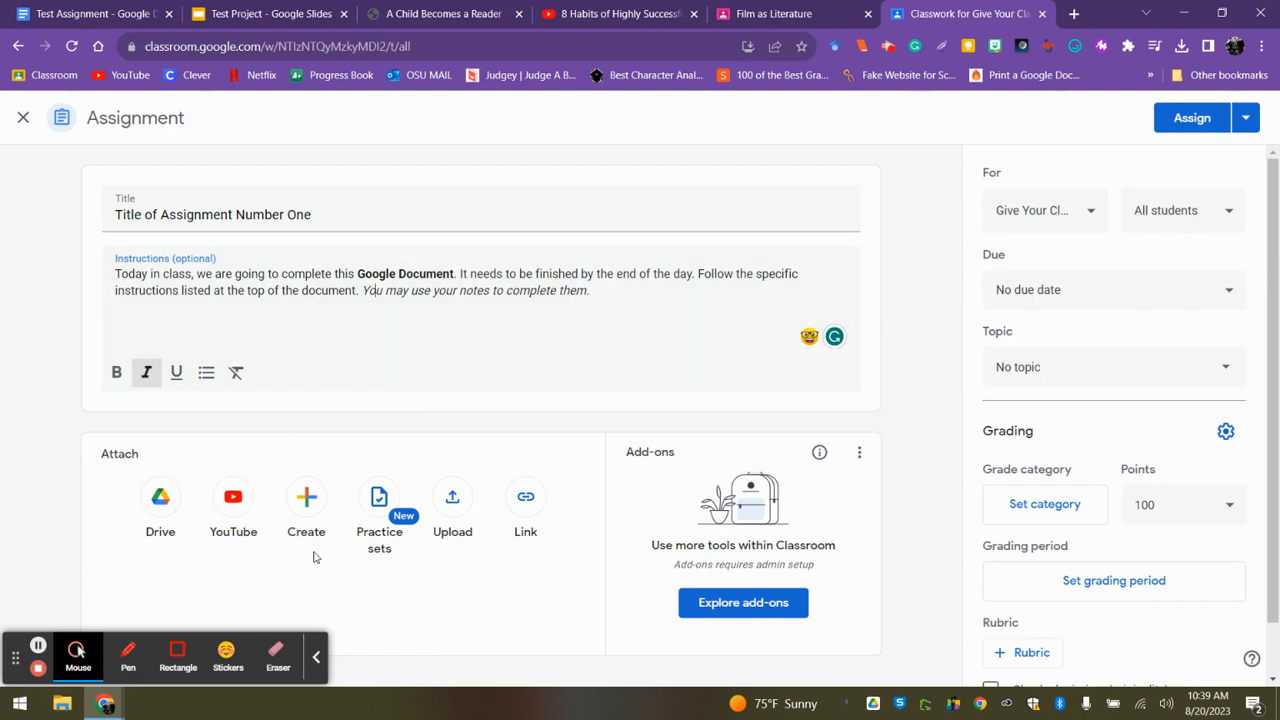
Attach the Test Assignment Google Doc to the assignment from the recent Google Drive files.
click(313, 658)
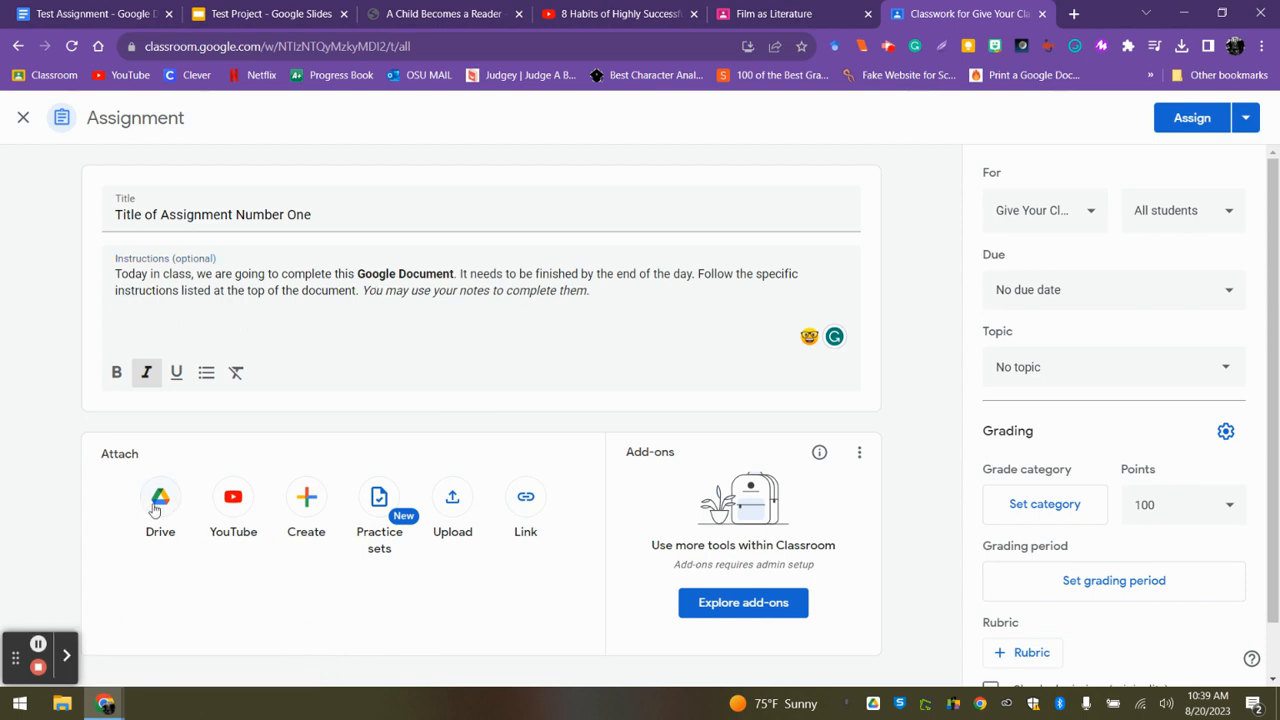
click(165, 498)
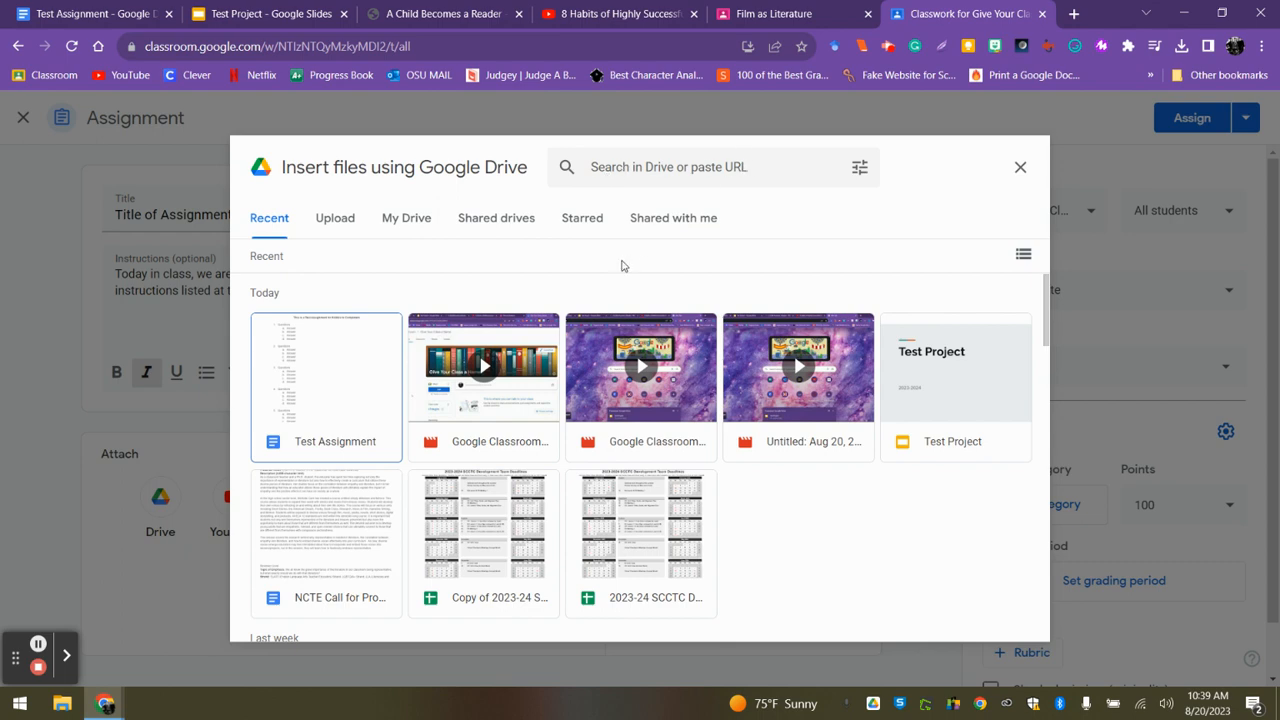
click(328, 400)
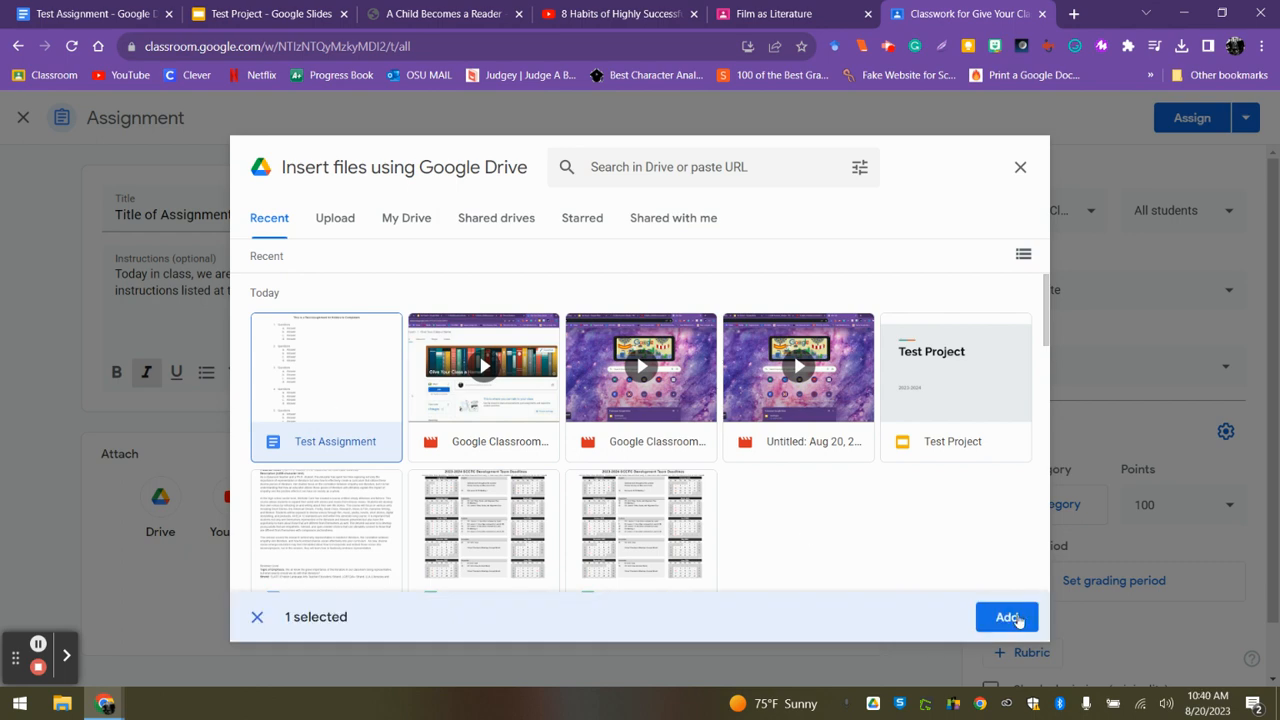
double_click(313, 388)
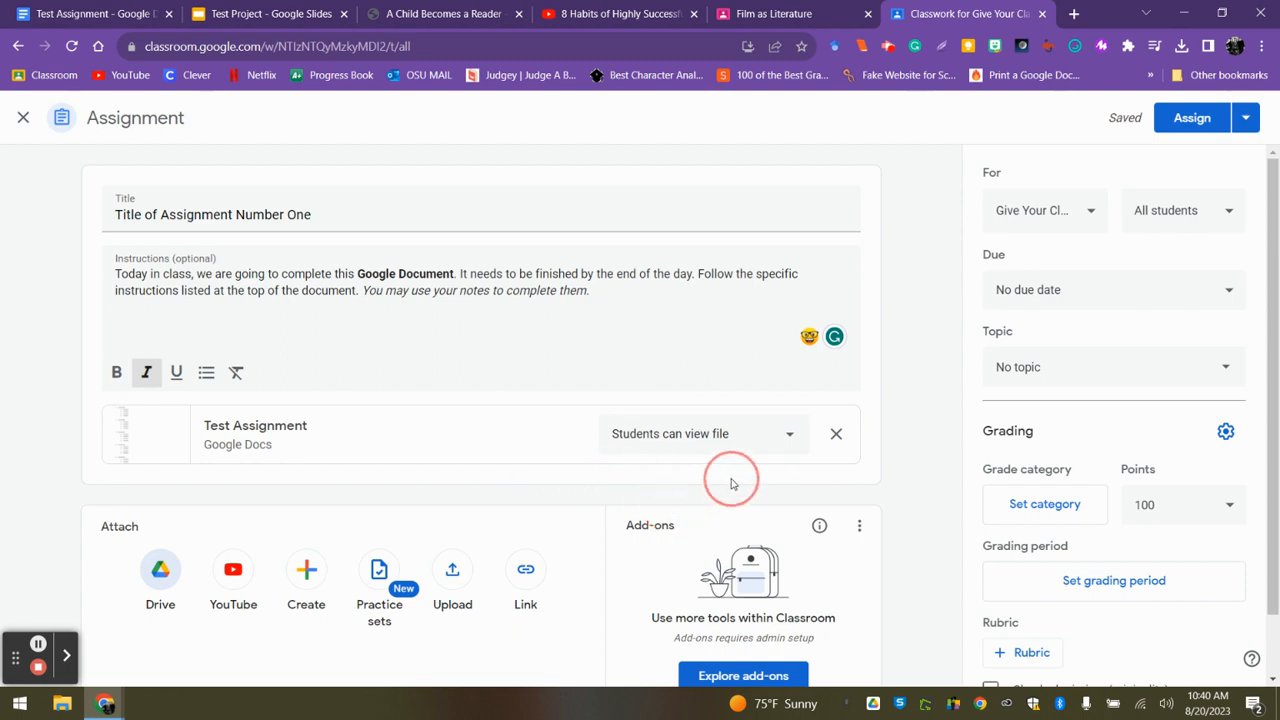
Set the student access of the attached Test Assignment file to "Make a copy for each student".
click(790, 440)
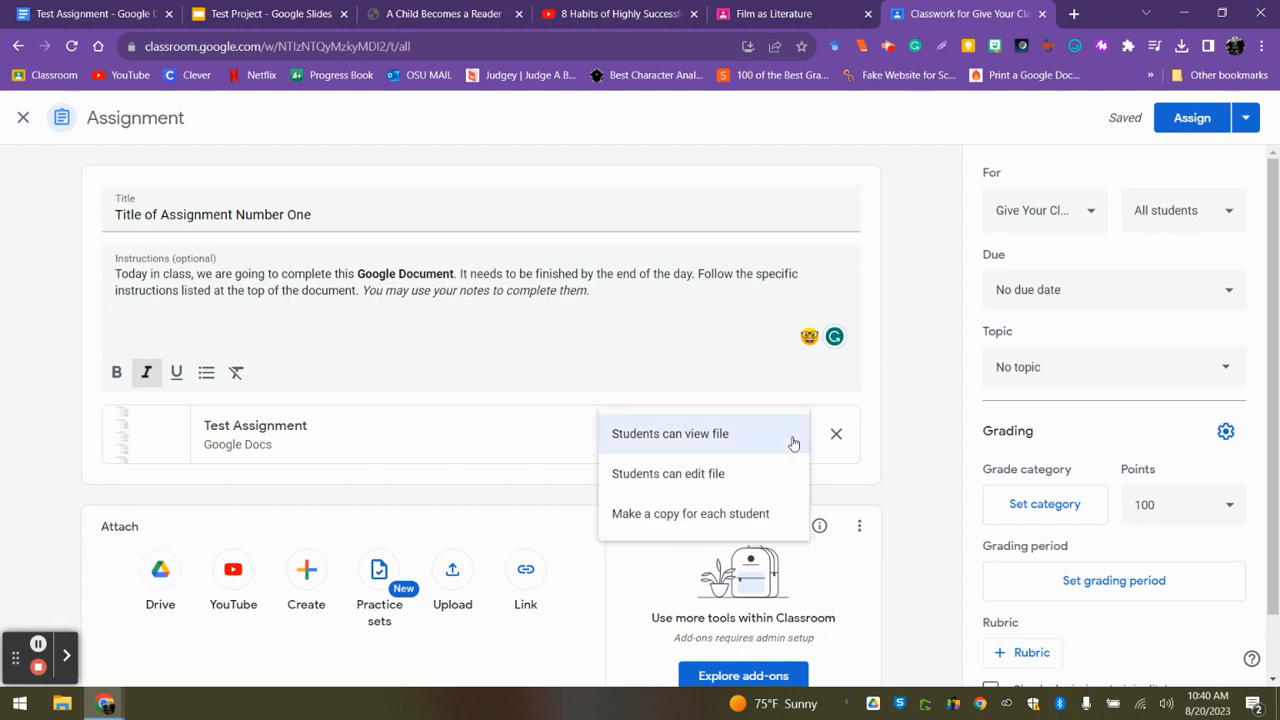
click(693, 519)
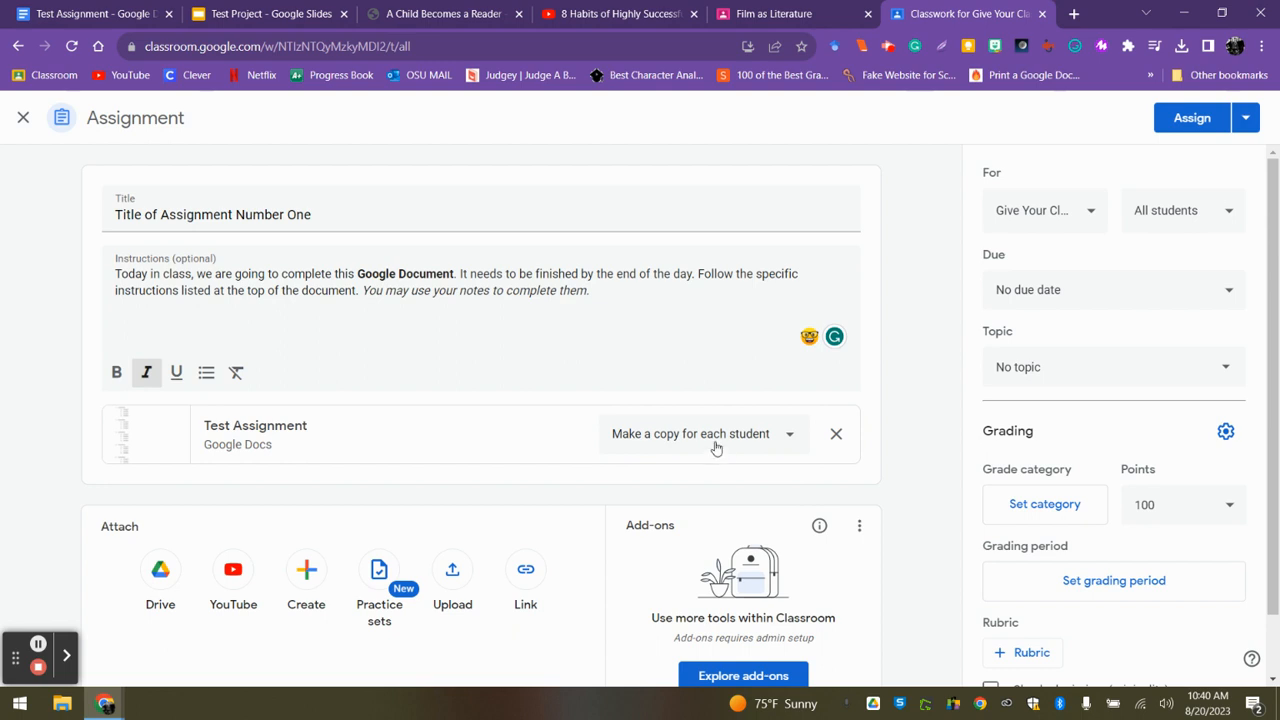
click(715, 440)
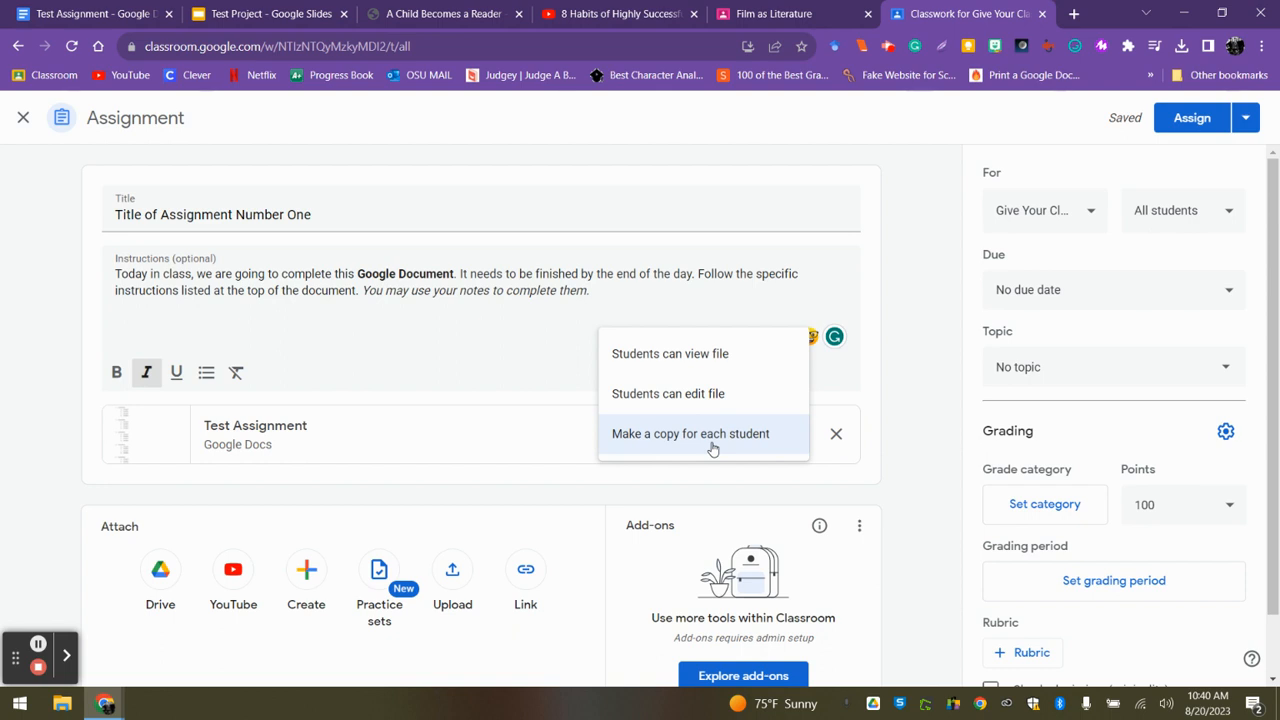
Give each student an individual copy of the attached Test Assignment document.
click(712, 436)
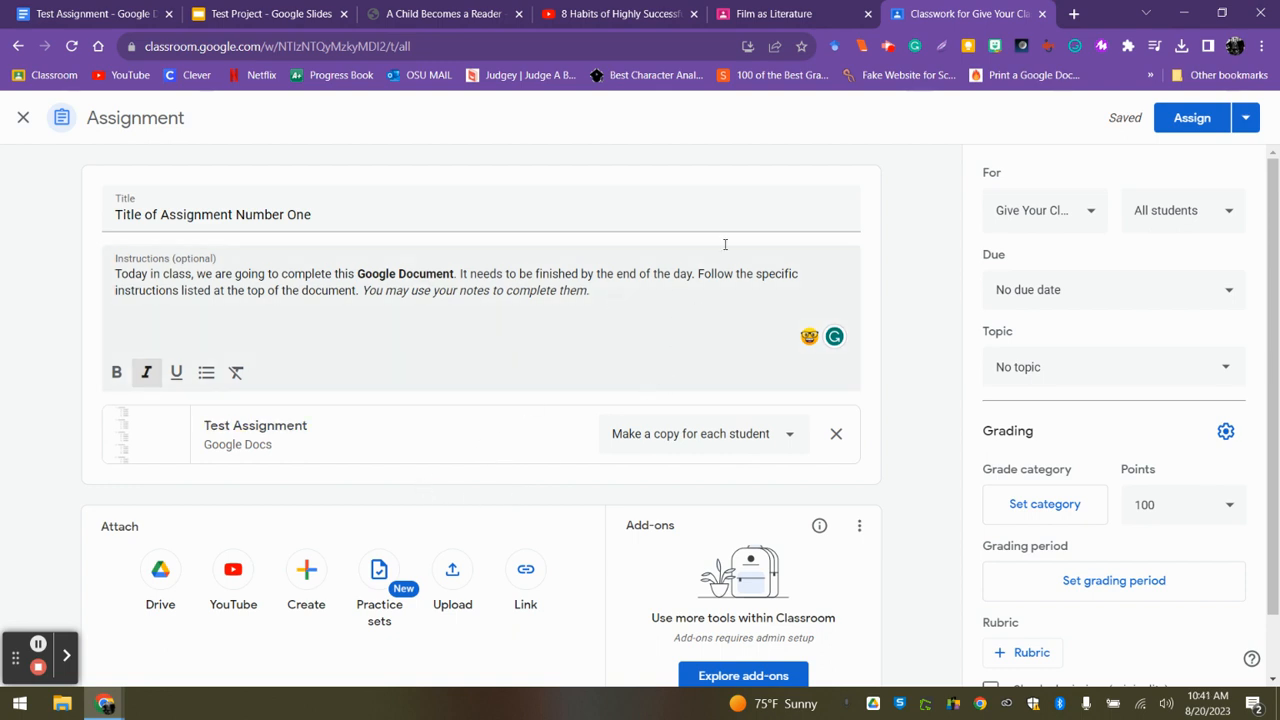
Search Google Images for "do your homework gif" in a new browser tab.
click(1074, 13)
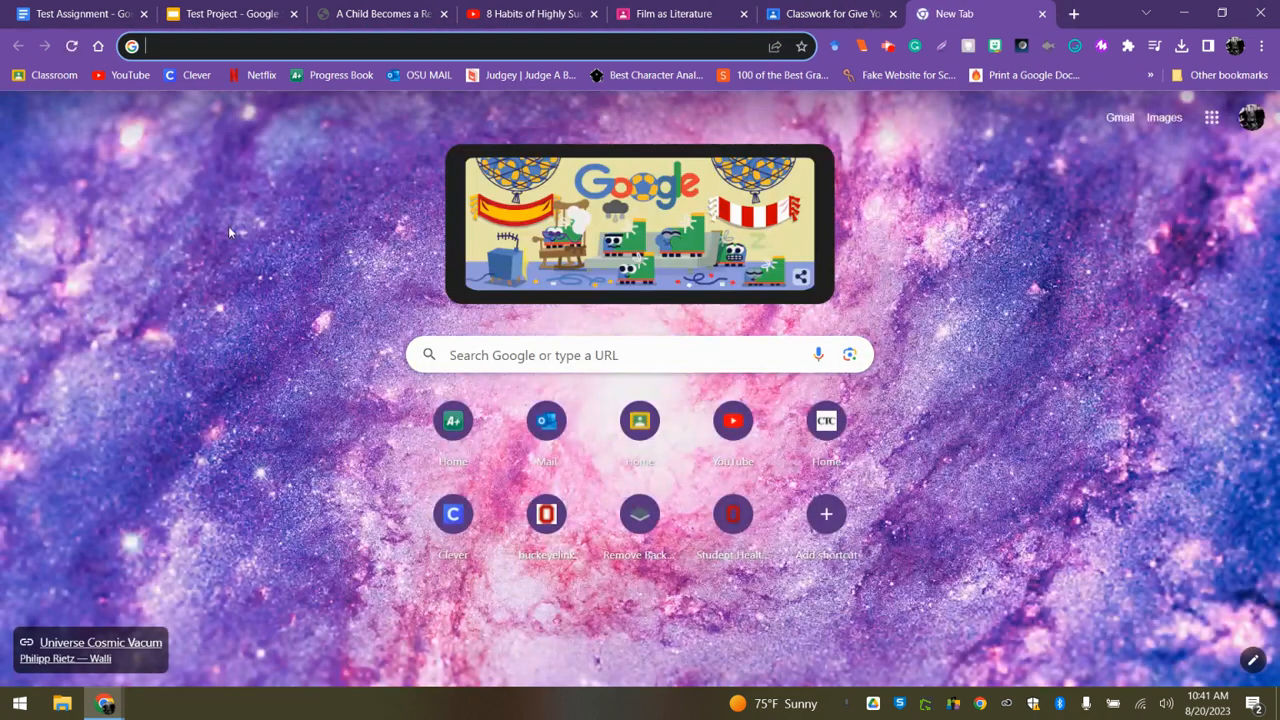
text(do you)
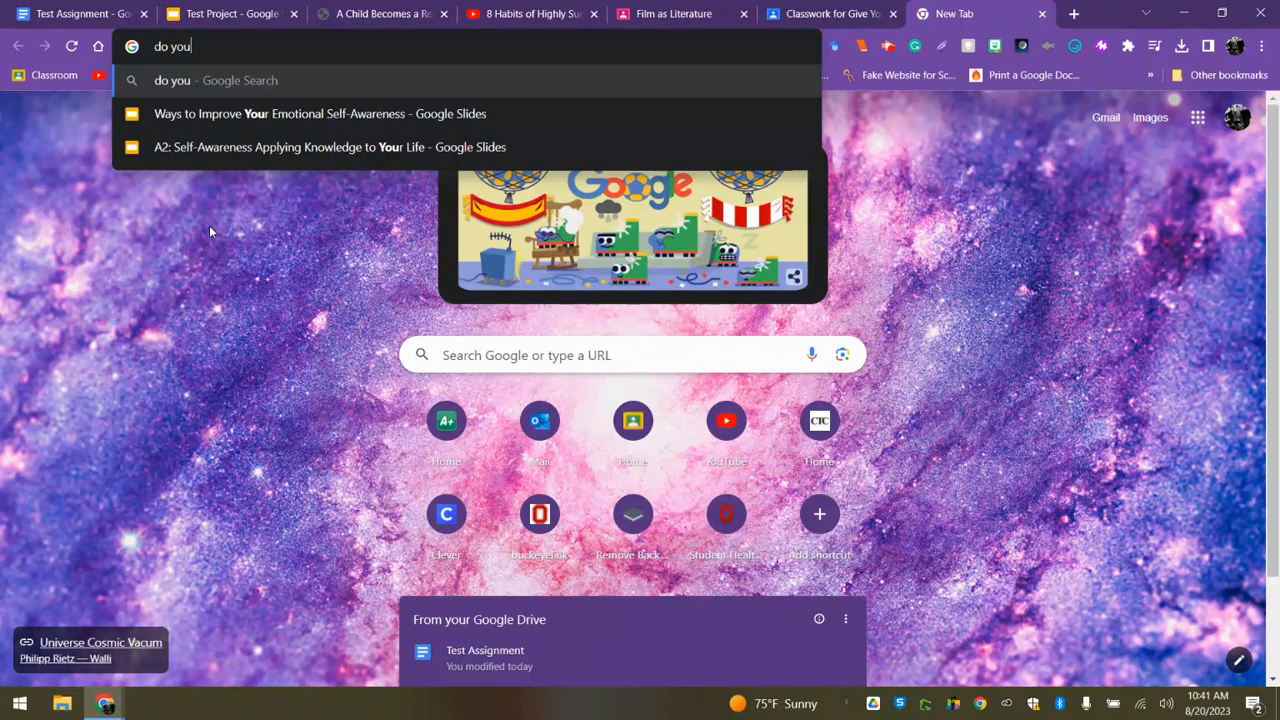
key(BackSpace)
text(r homework)
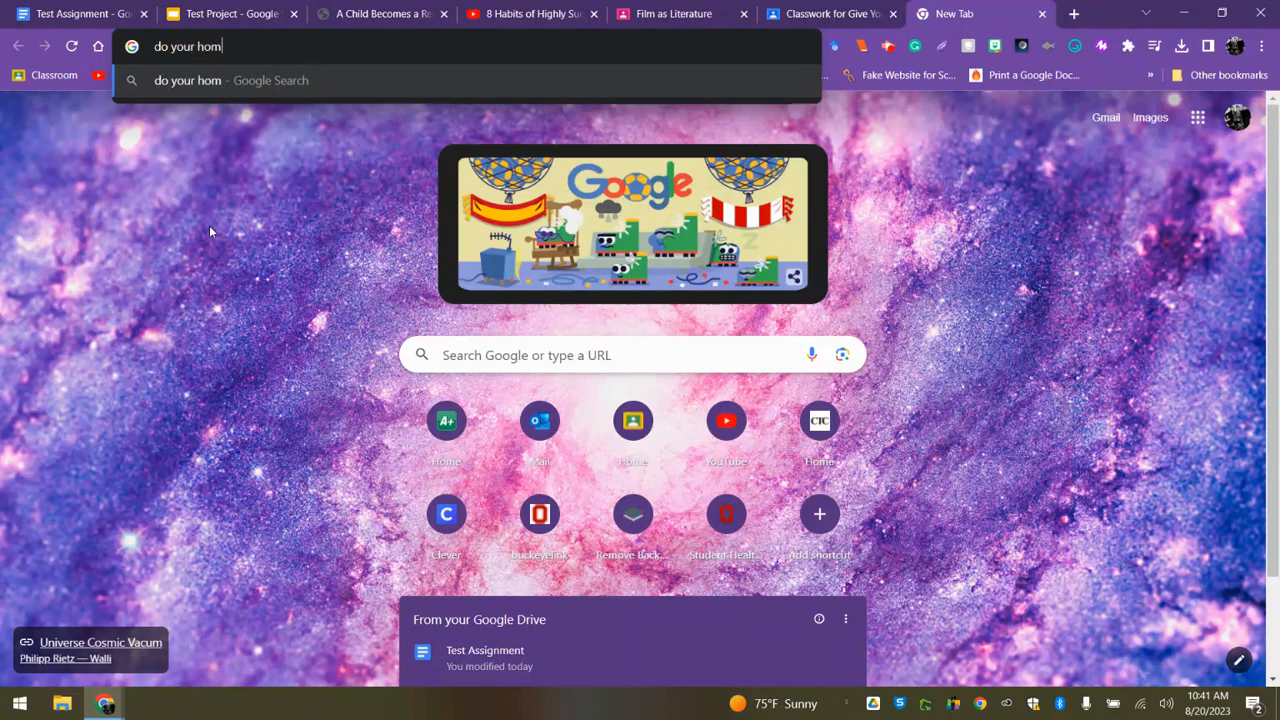
text( gif)
key(Return)
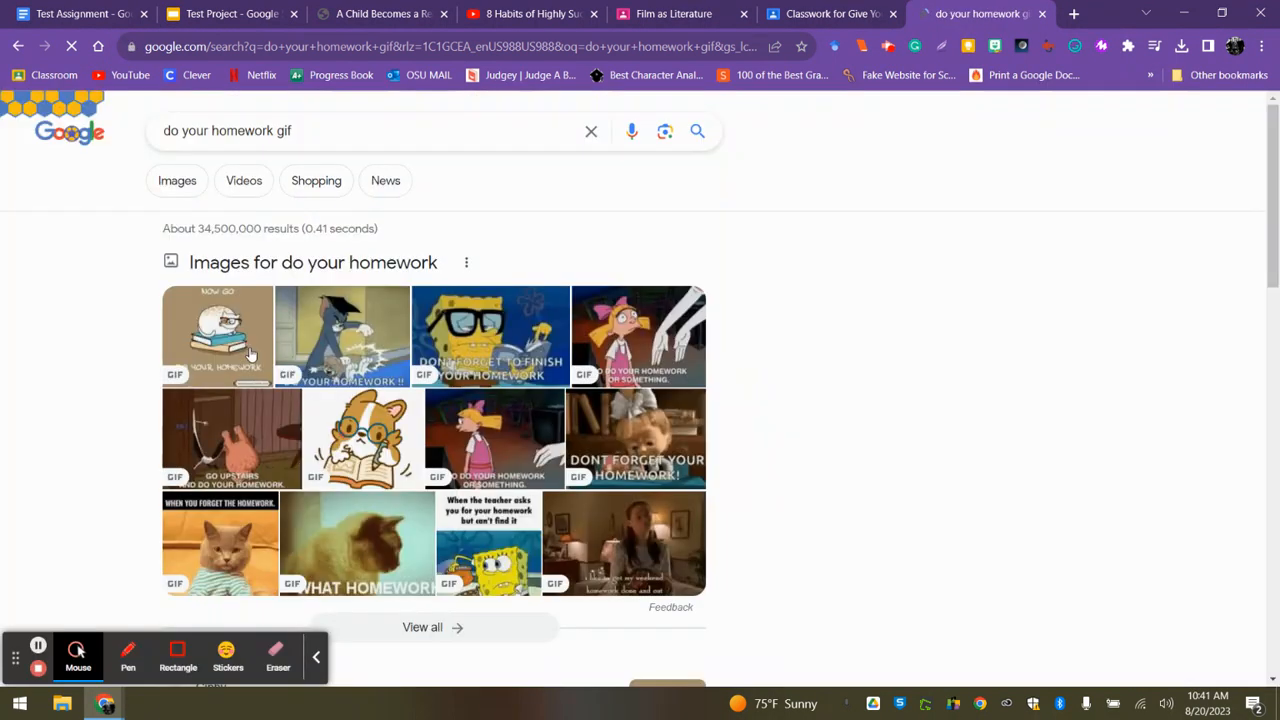
click(177, 180)
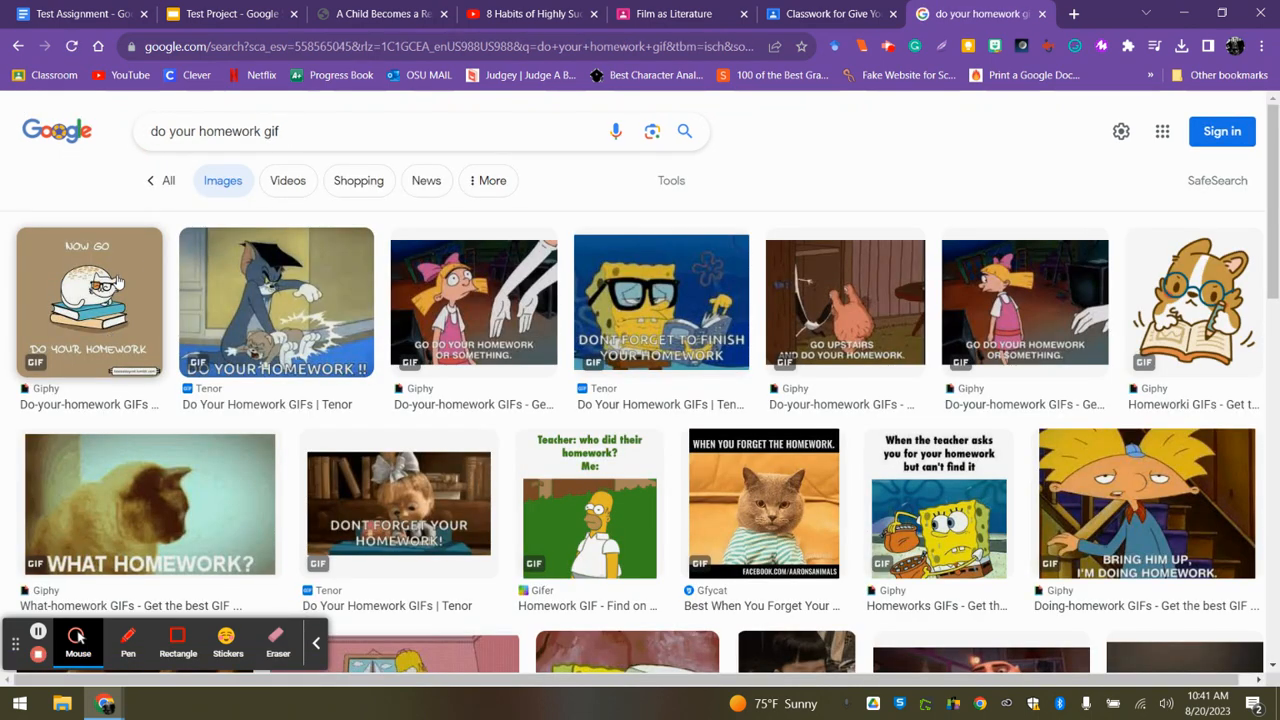
Save the "Now go do your homework" cat GIF from Giphy to the Downloads folder as giphy (1).gif.
click(116, 290)
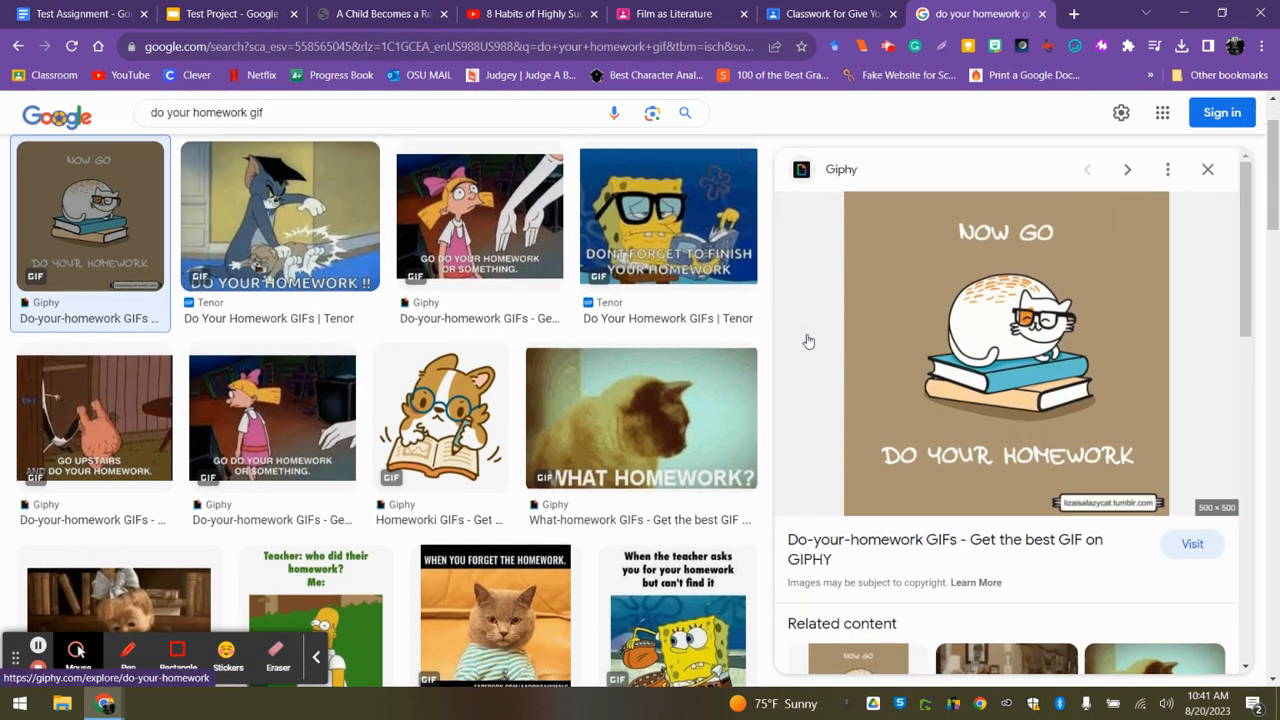
right_click(940, 326)
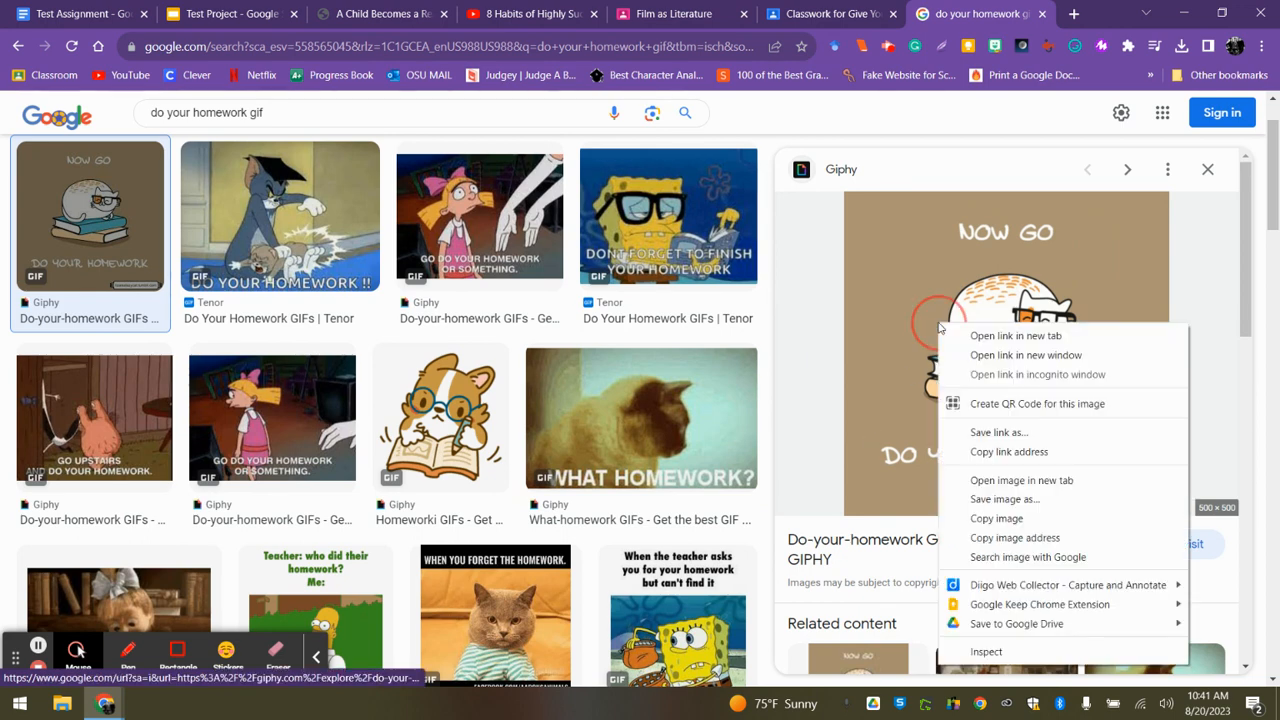
click(997, 499)
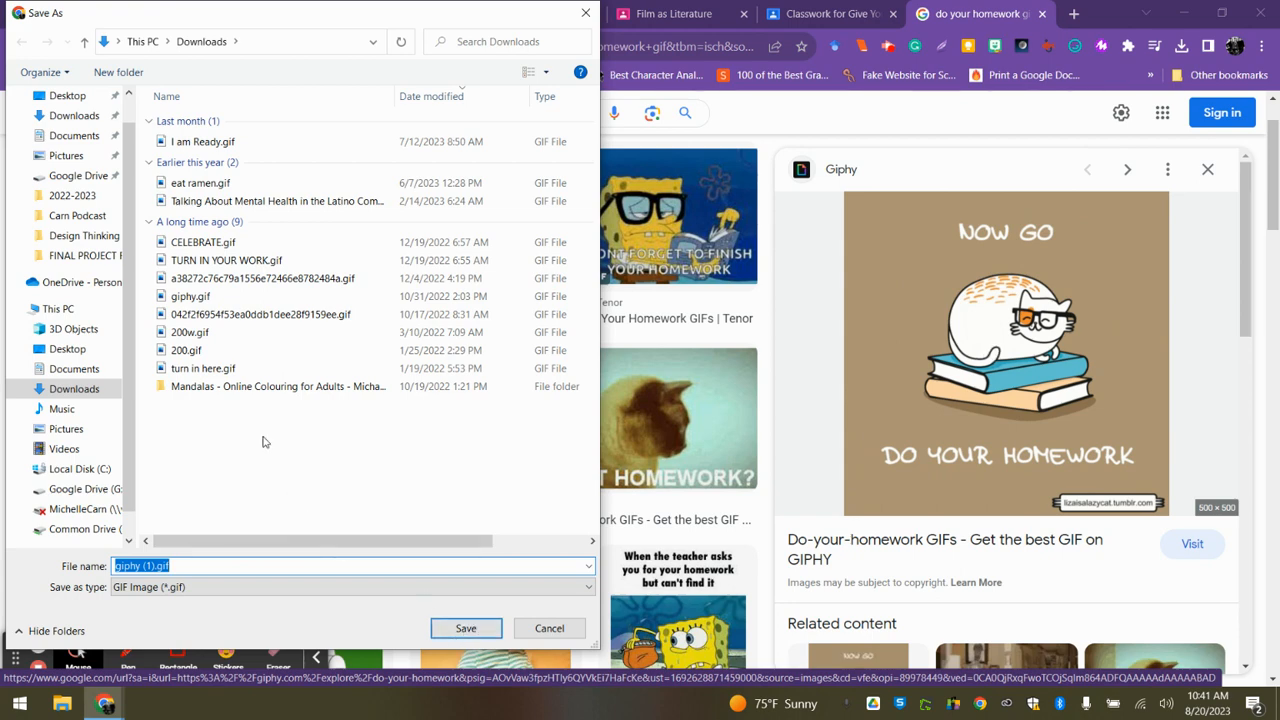
click(448, 622)
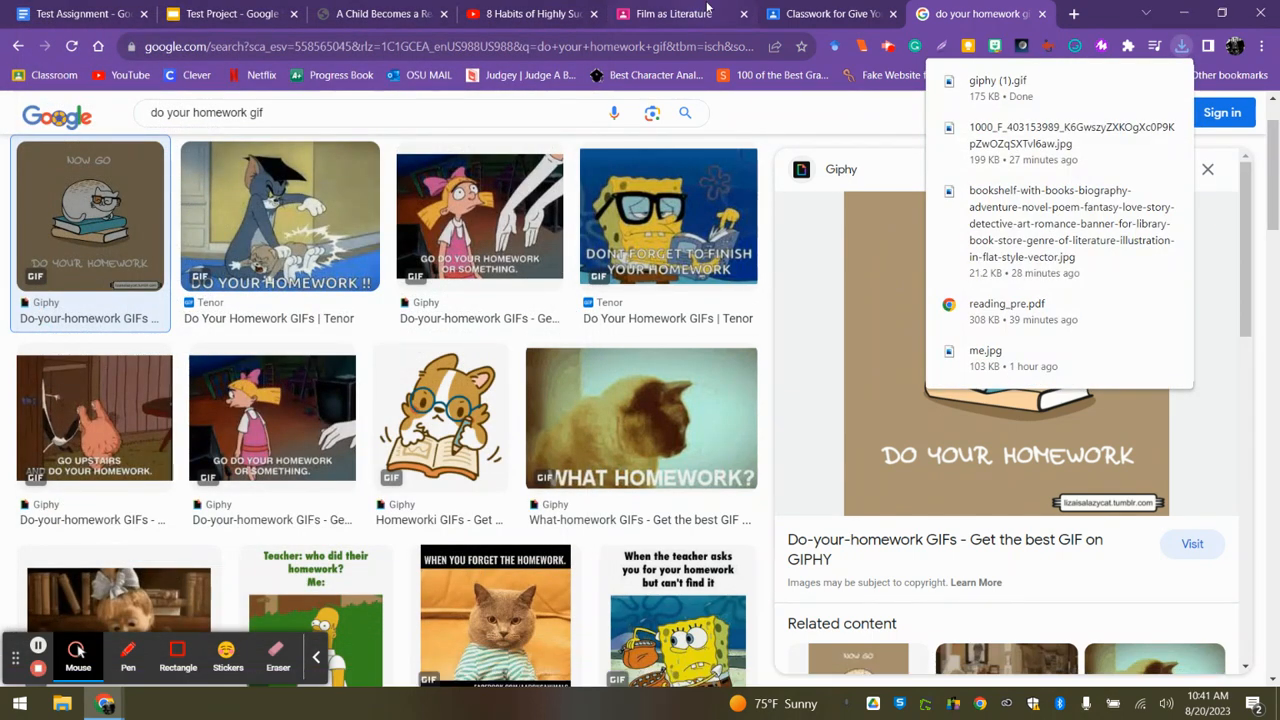
Return to the Classroom assignment and attach giphy (1).gif by uploading it from the Downloads folder.
click(810, 14)
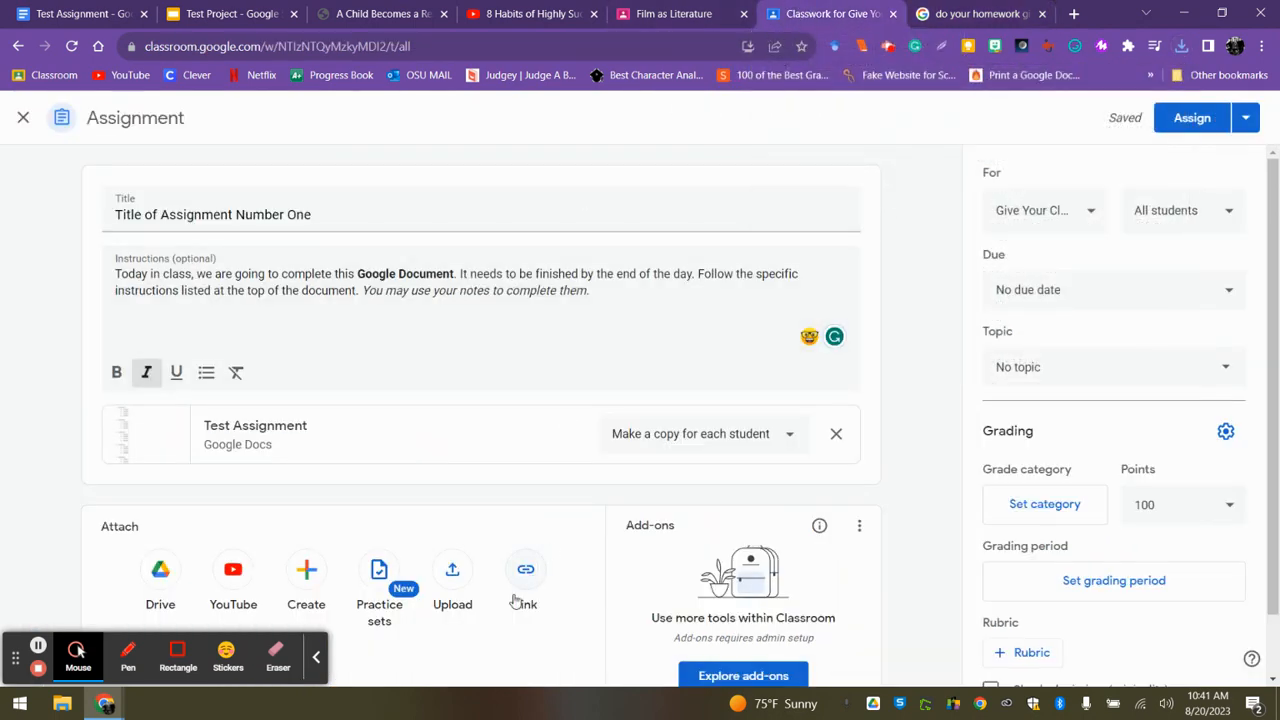
click(451, 580)
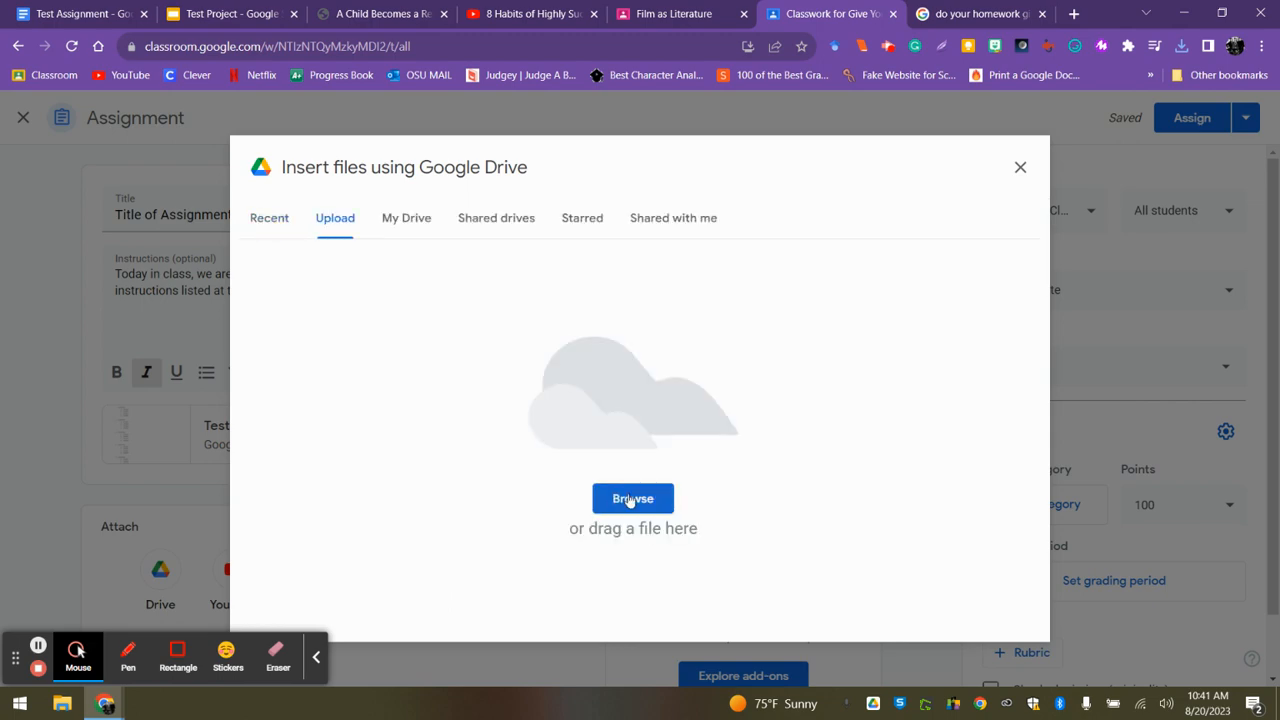
click(634, 498)
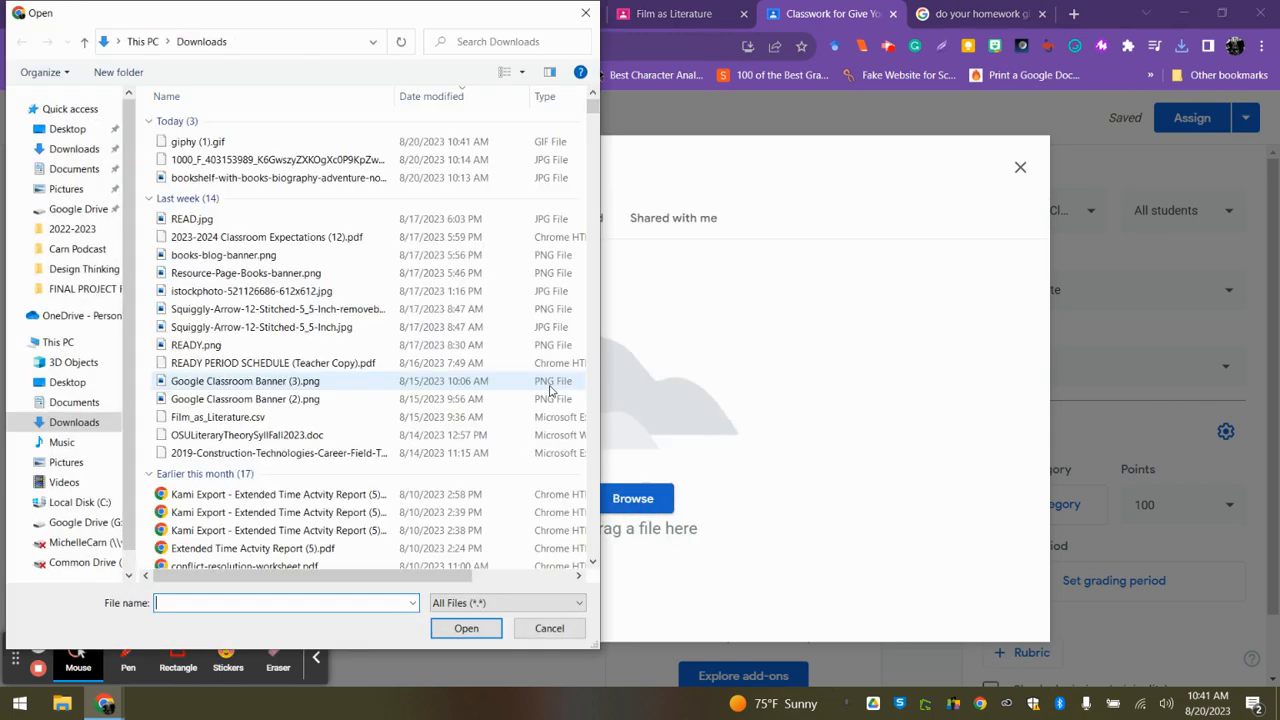
double_click(214, 142)
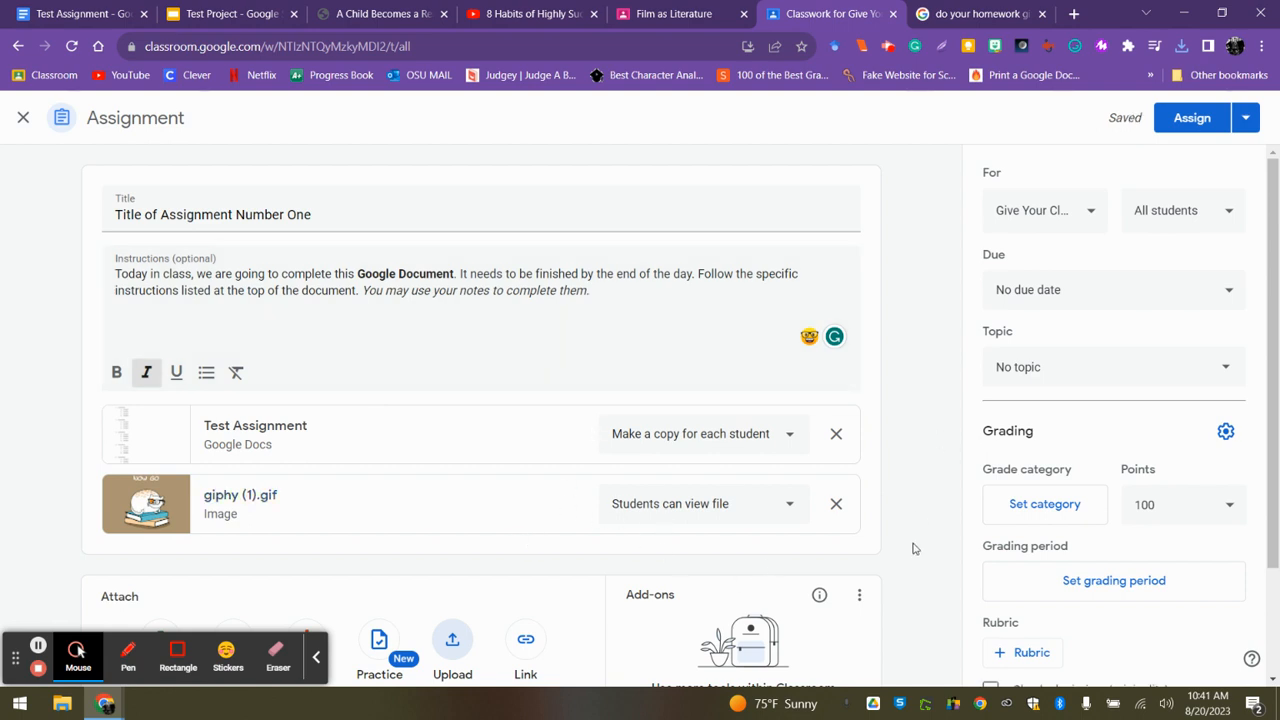
click(316, 660)
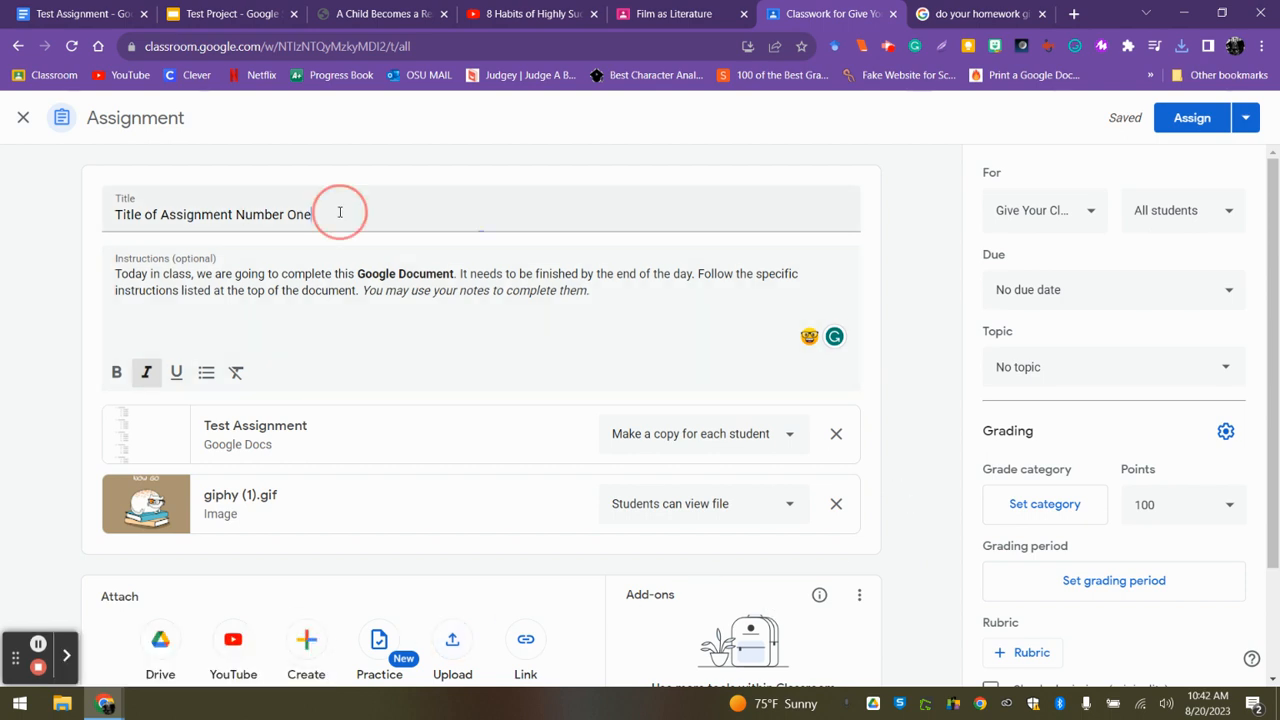
drag(337, 213, 116, 212)
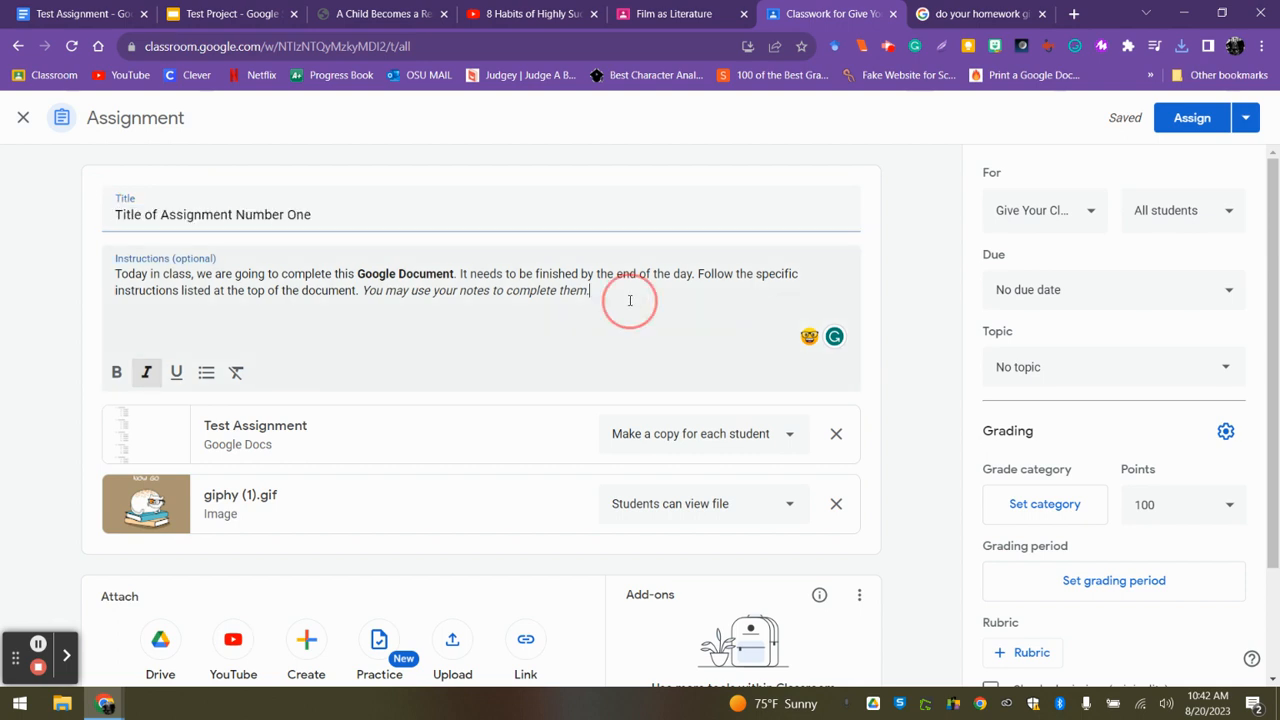
drag(629, 297, 103, 267)
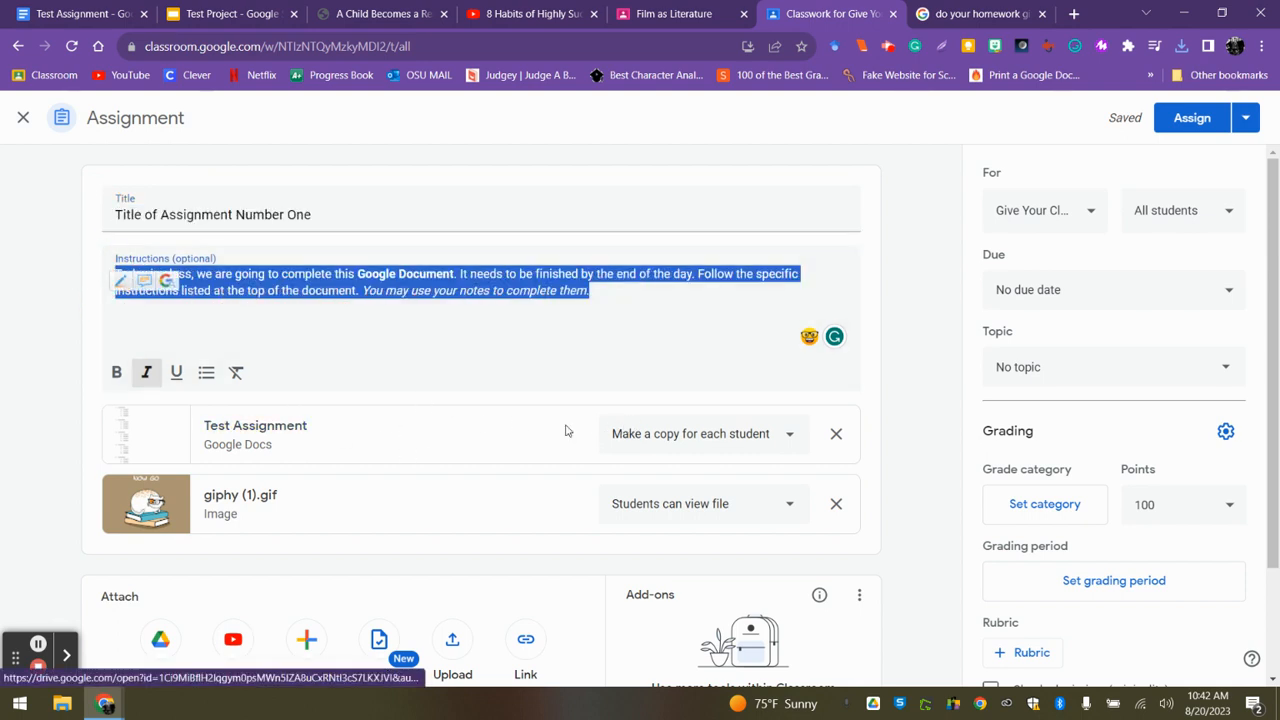
click(925, 427)
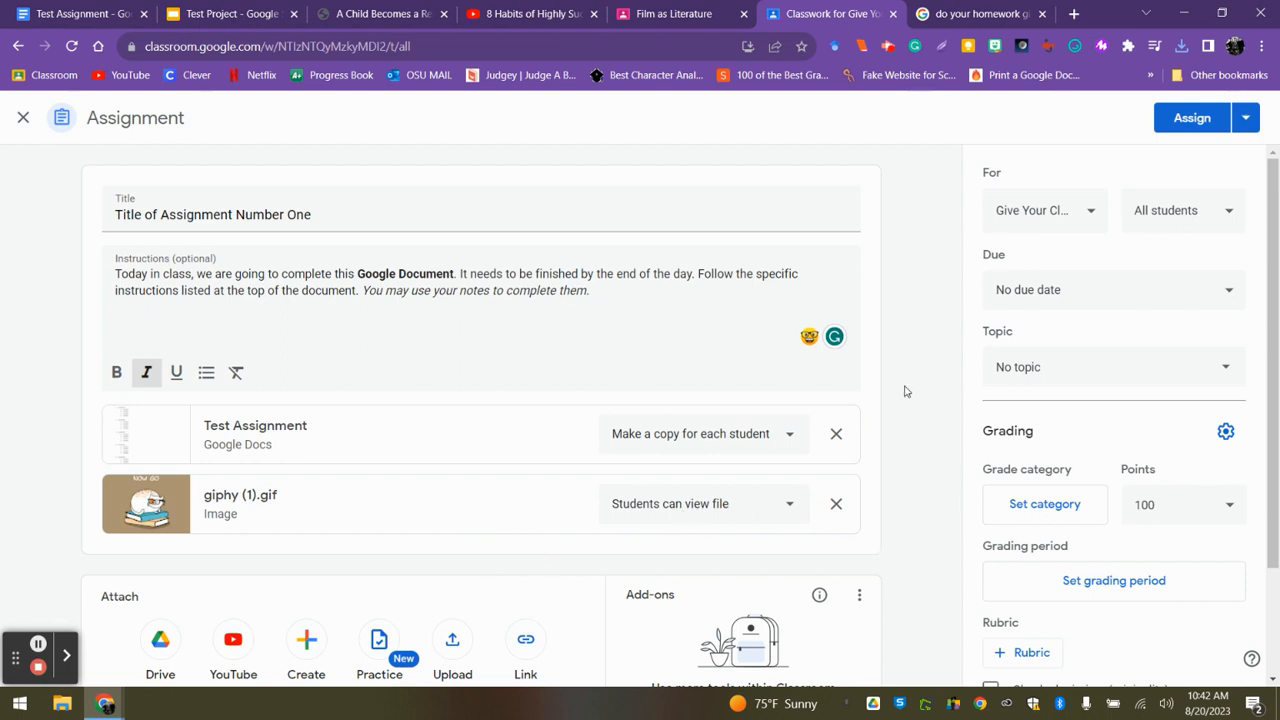
Set the assignment's due date to Aug 21, 2023 and its due time to 2:16 PM.
click(1050, 292)
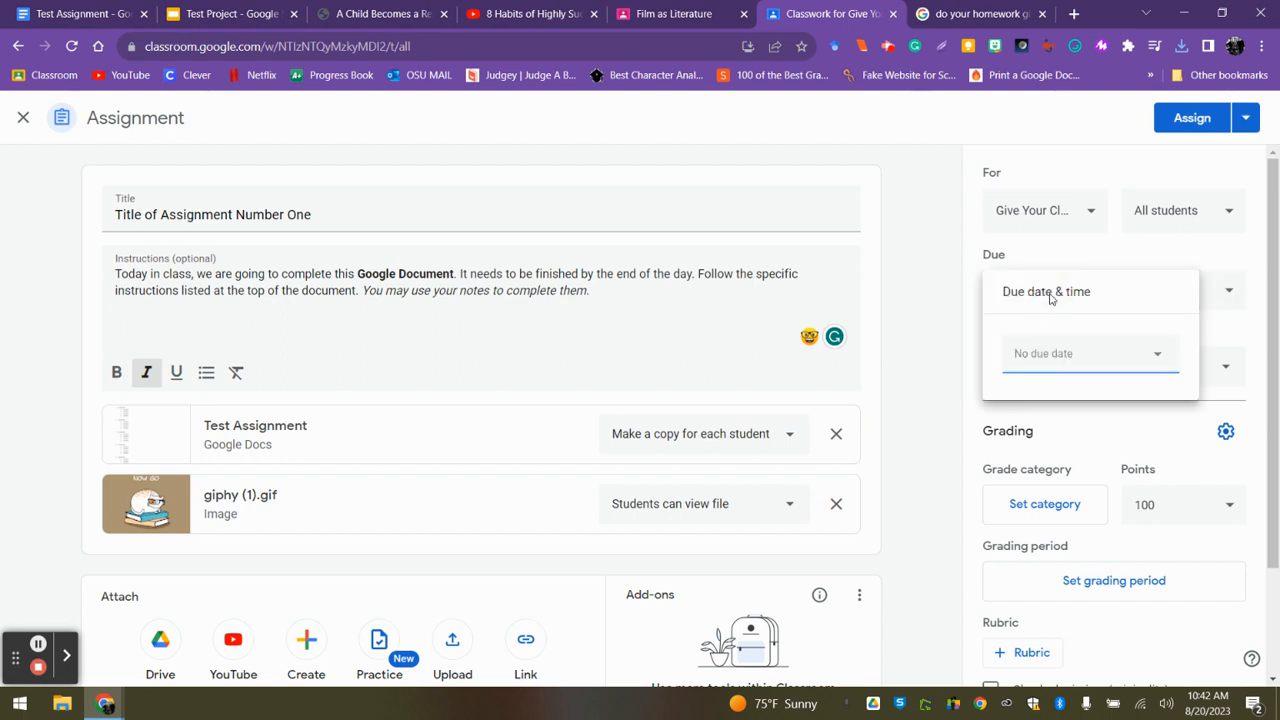
click(1040, 356)
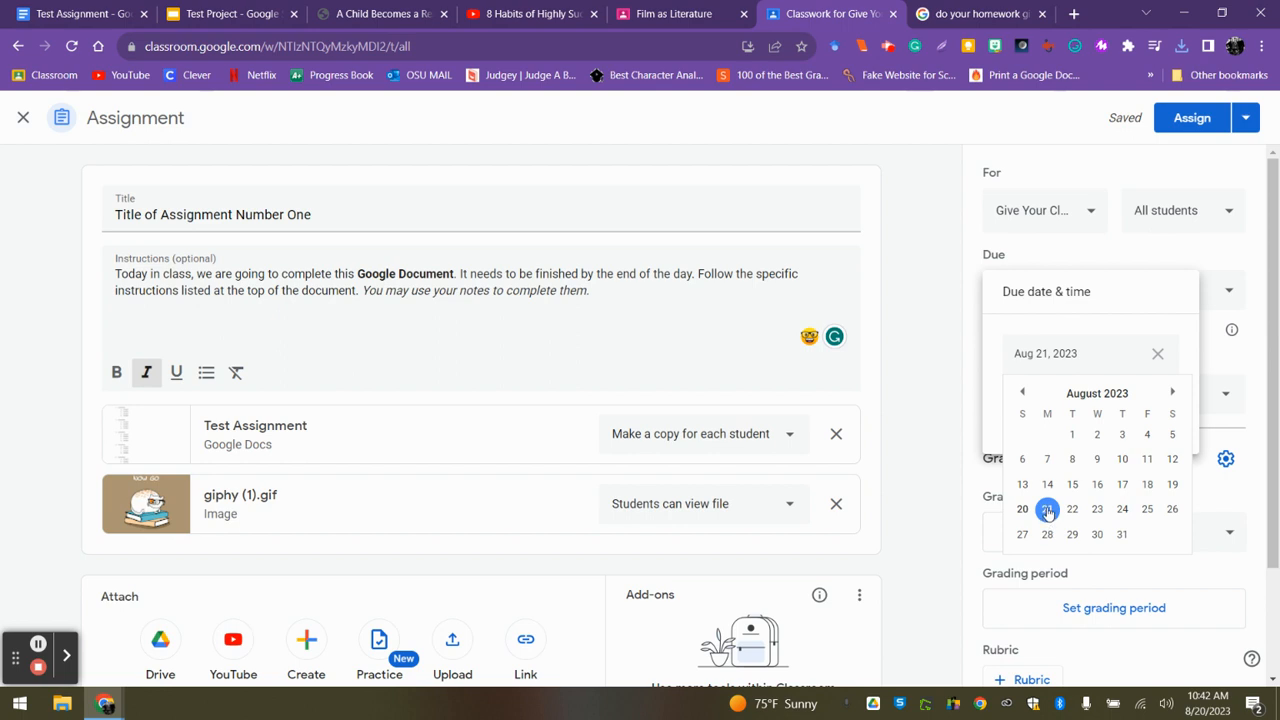
click(1047, 510)
click(1035, 404)
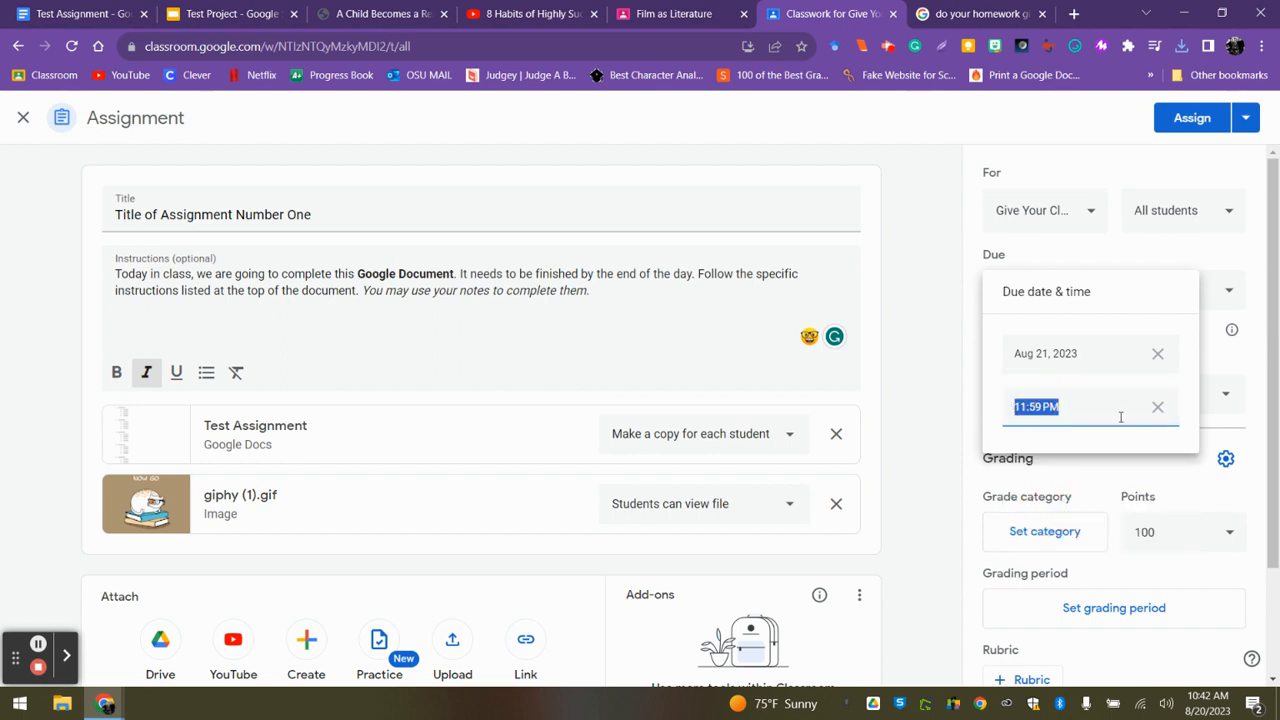
text(2:16)
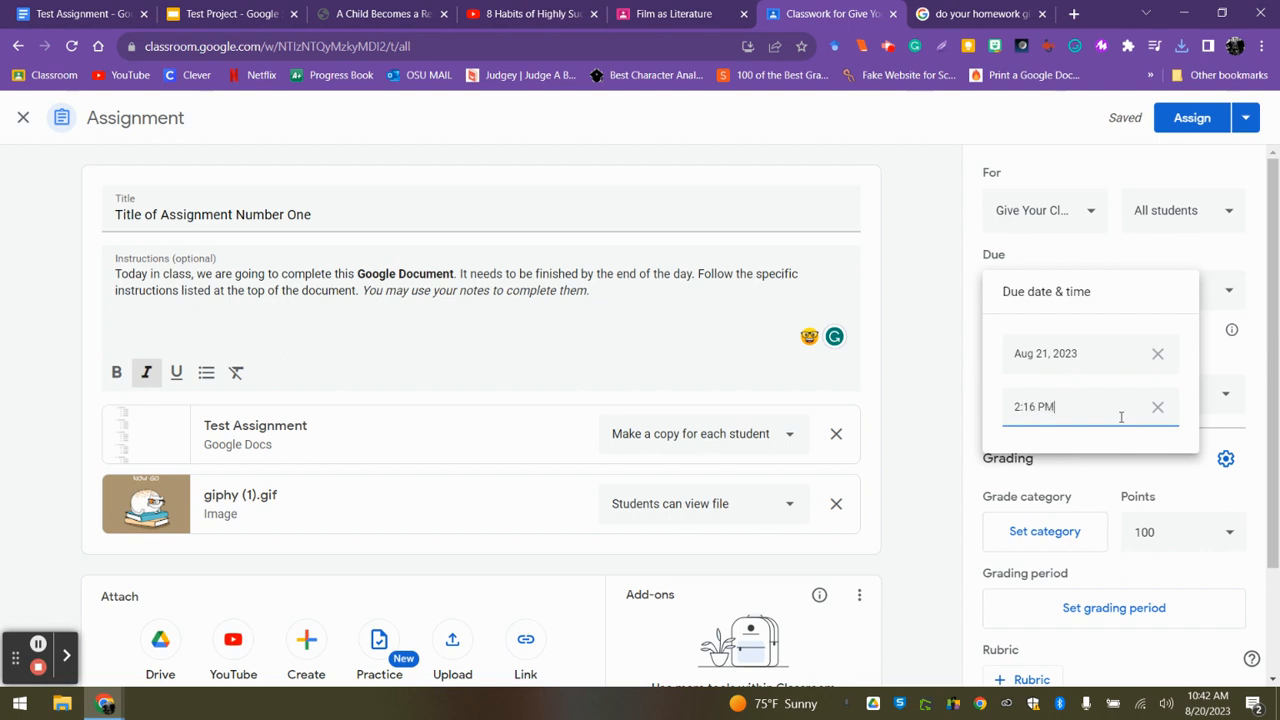
click(926, 407)
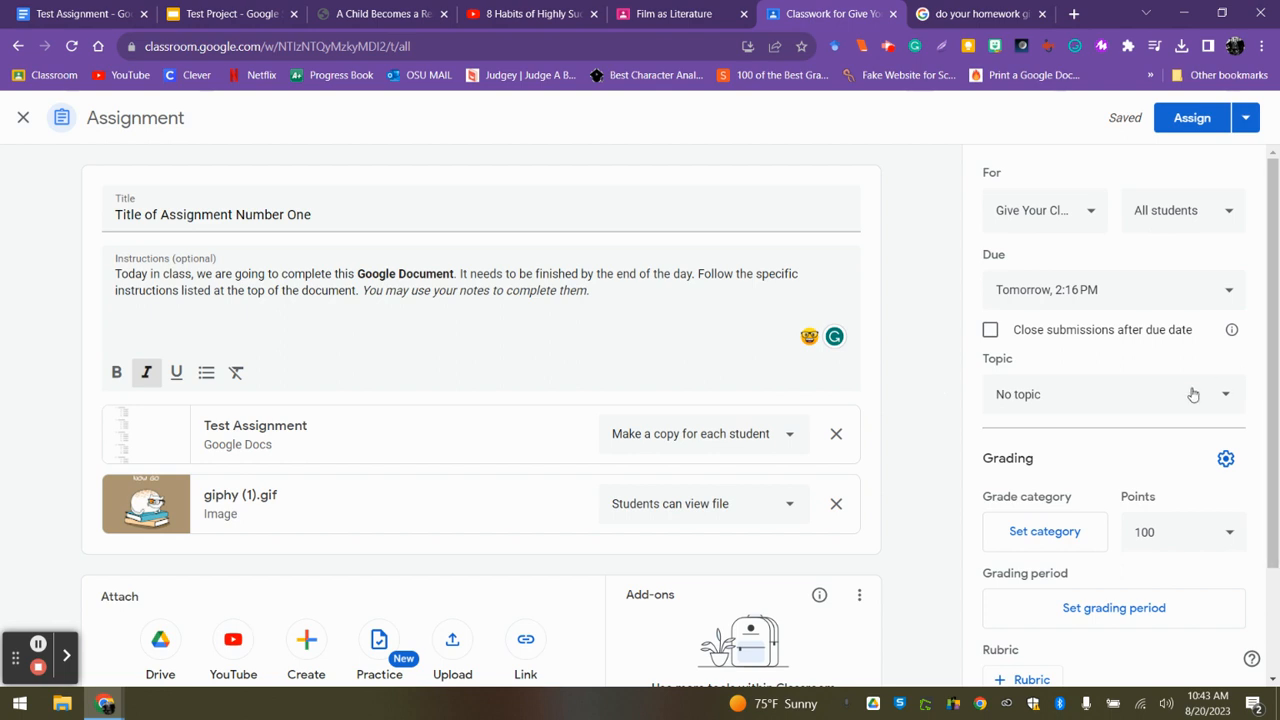
Create a new topic named "Unit One" for the assignment.
click(1062, 398)
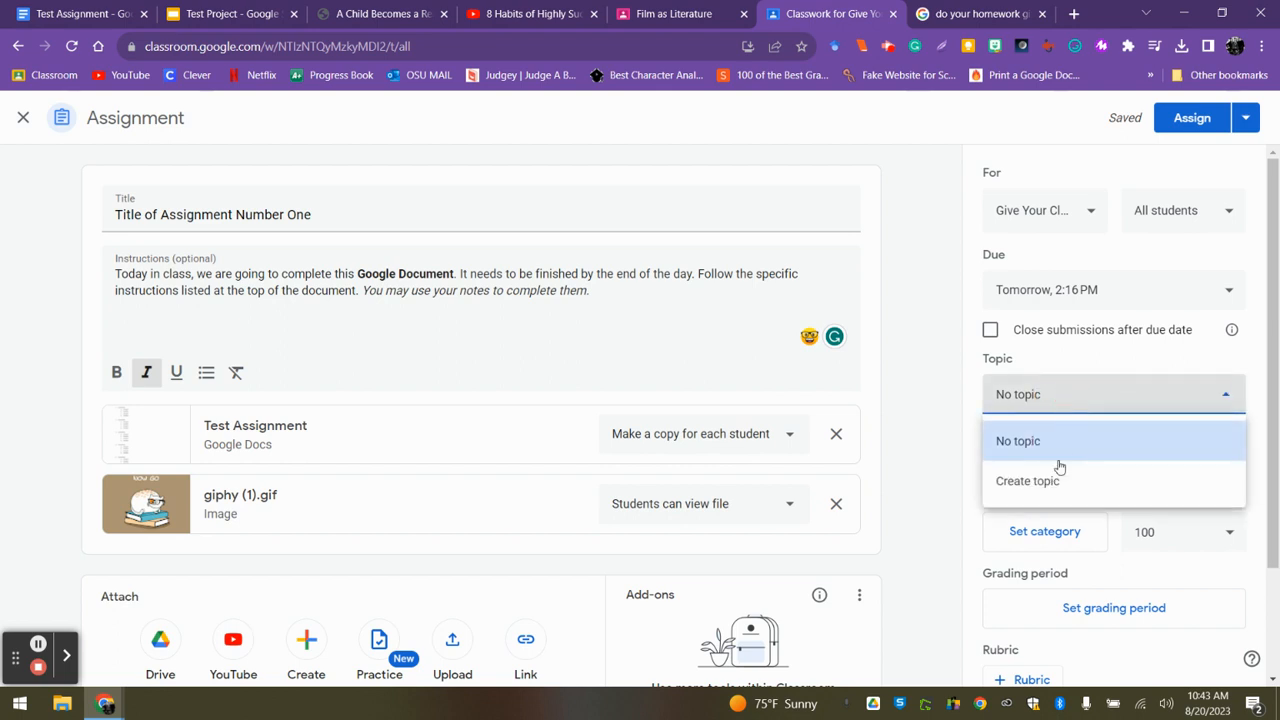
click(1030, 484)
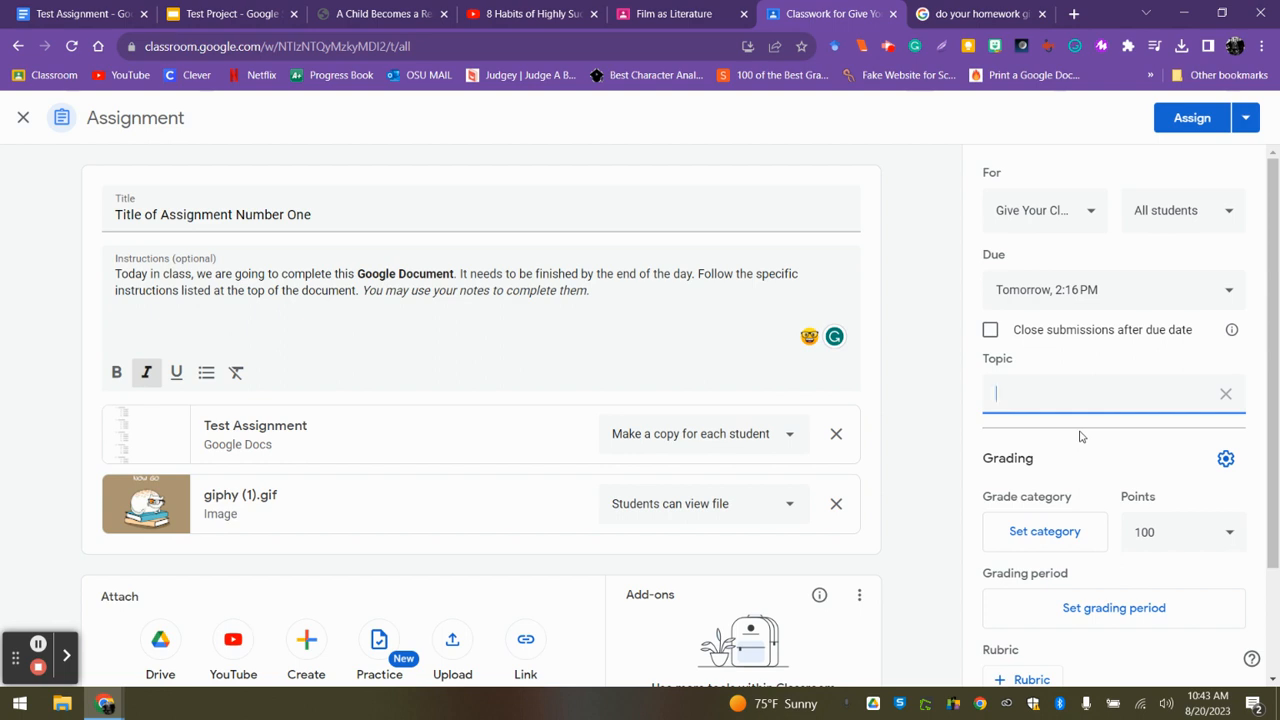
text(Unit One)
click(946, 424)
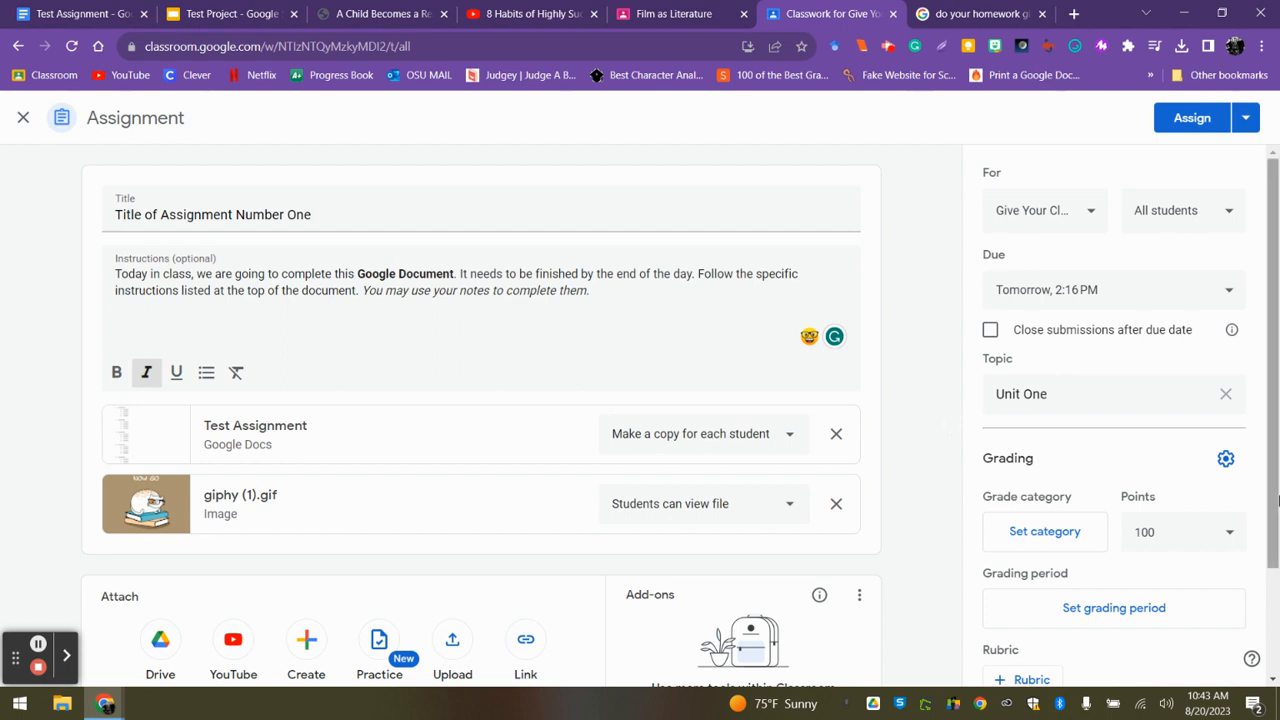
Set the assignment's points to Ungraded and look over the remaining grading, rubric and plagiarism options.
scroll(1270, 495, down, 2)
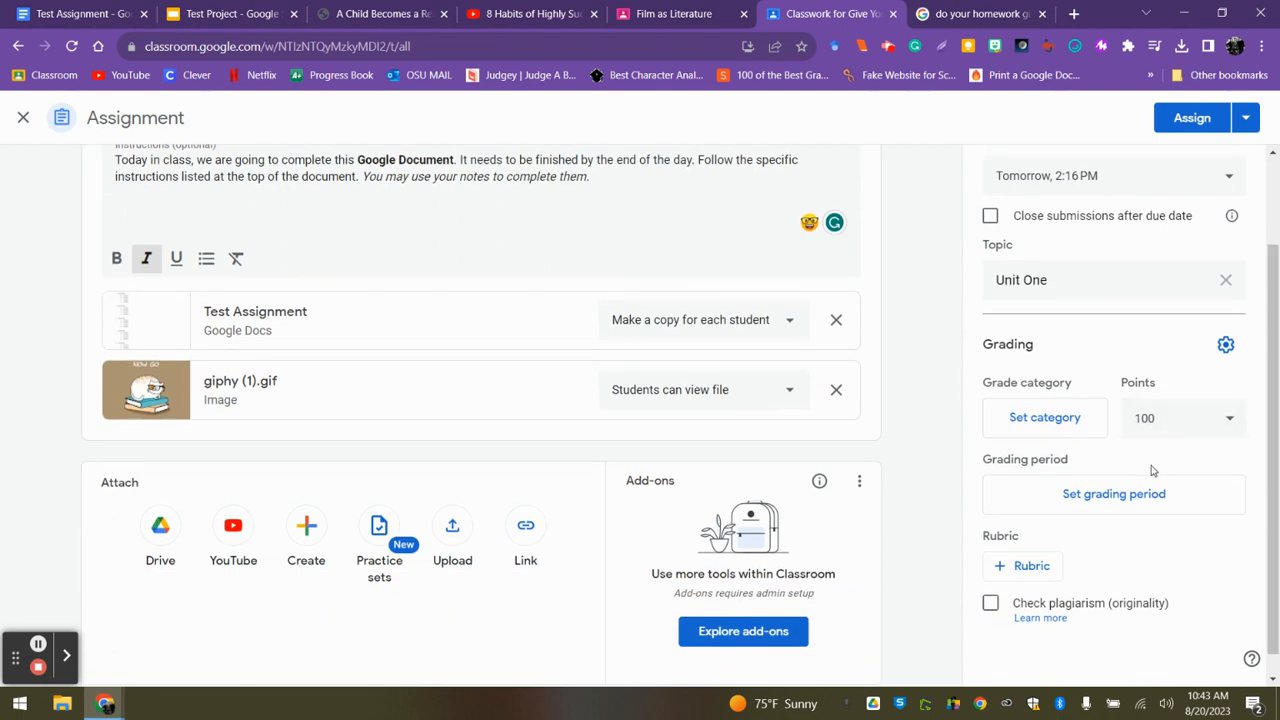
click(1226, 426)
click(1158, 466)
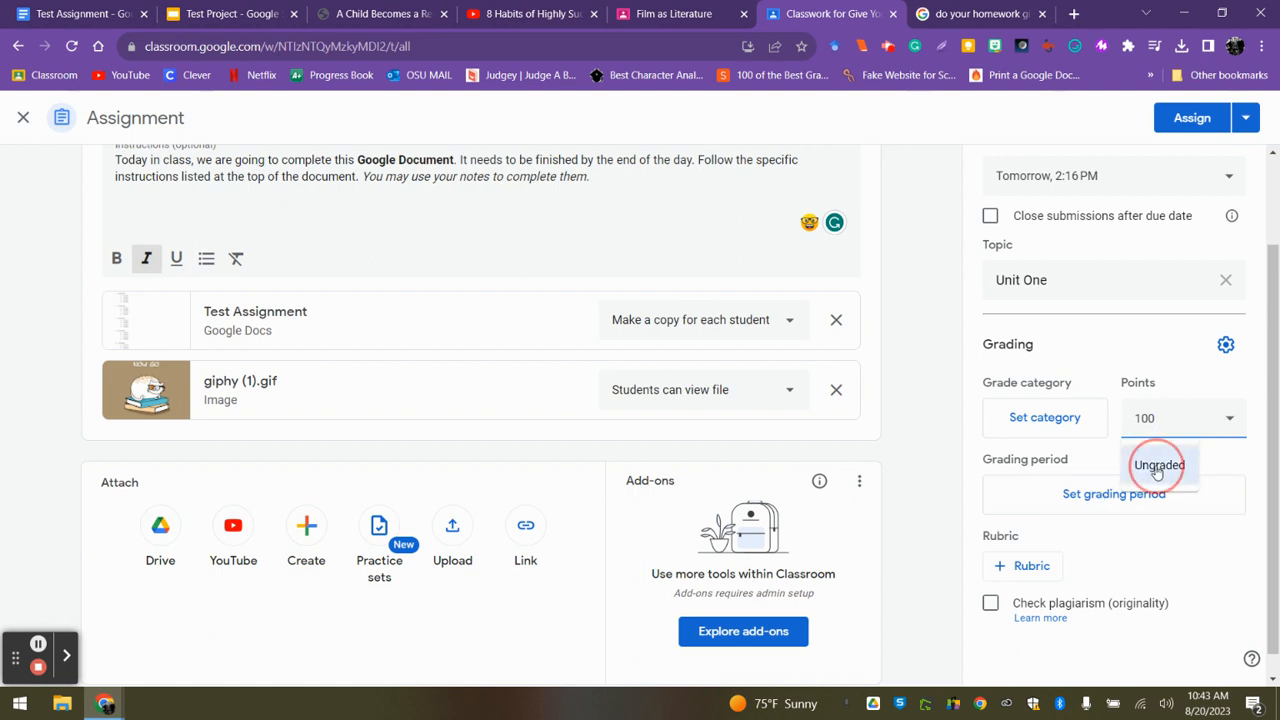
click(1206, 566)
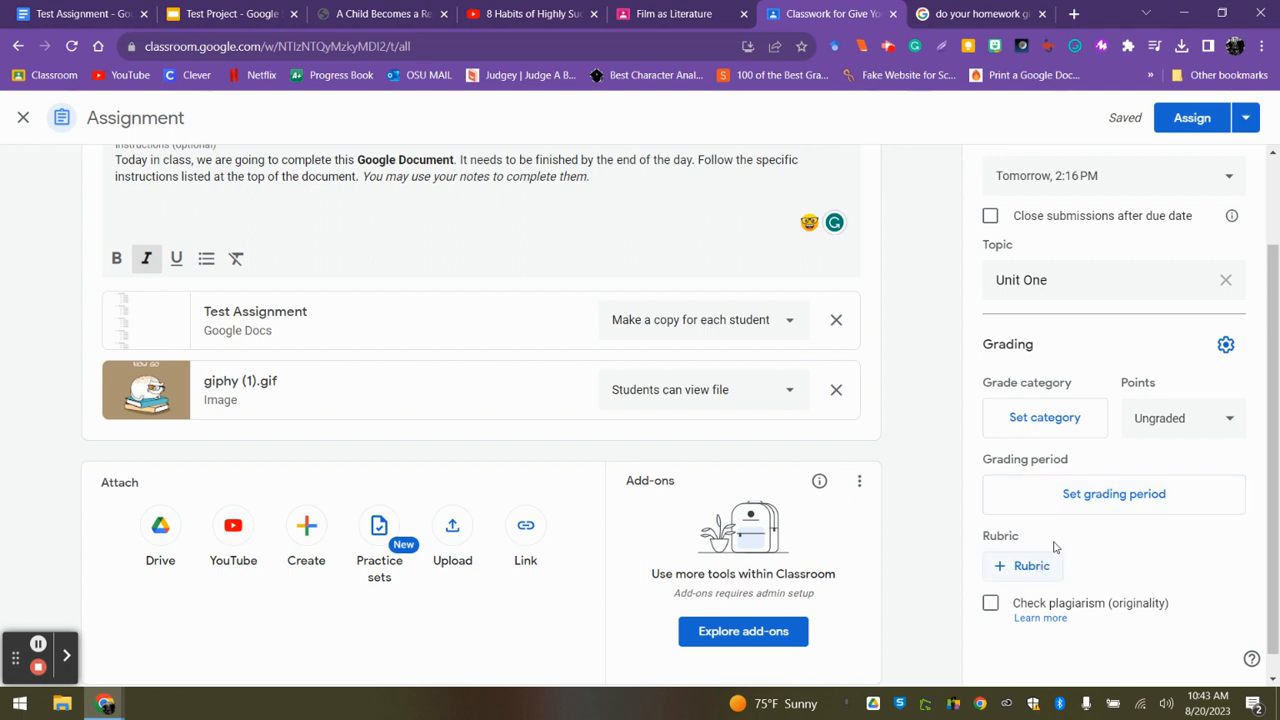
click(1275, 540)
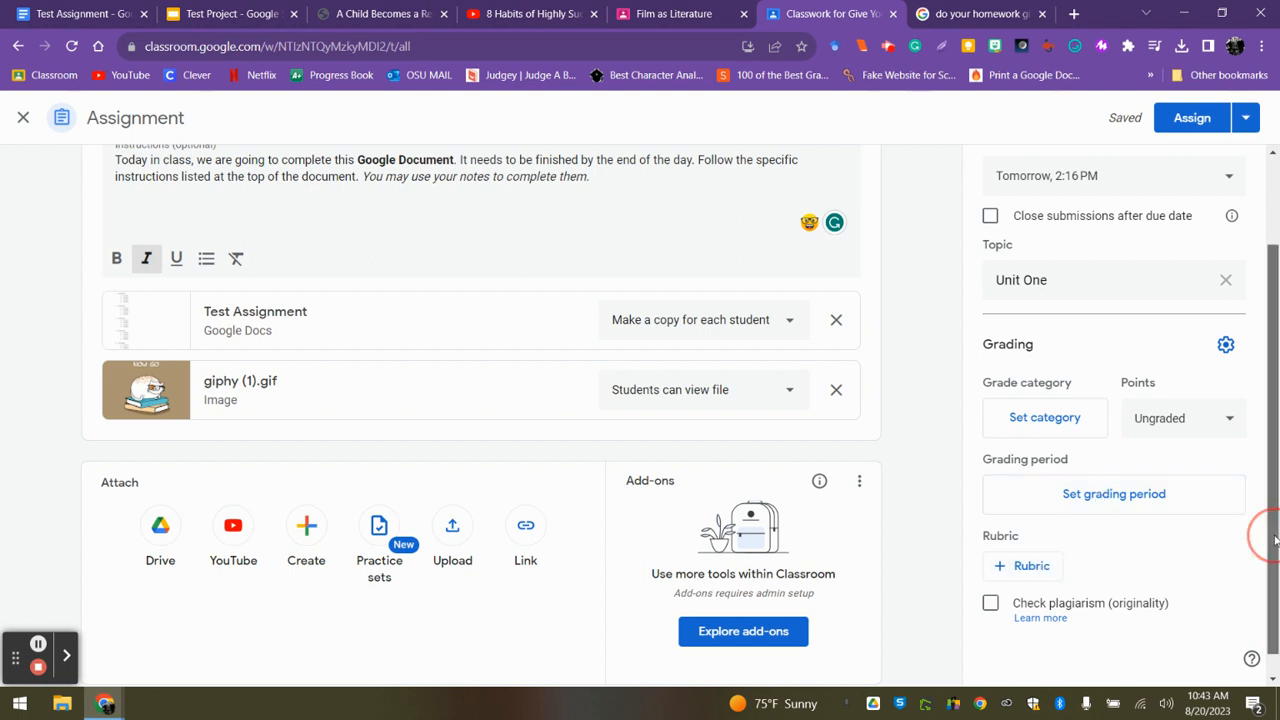
scroll(1270, 536, down, 1)
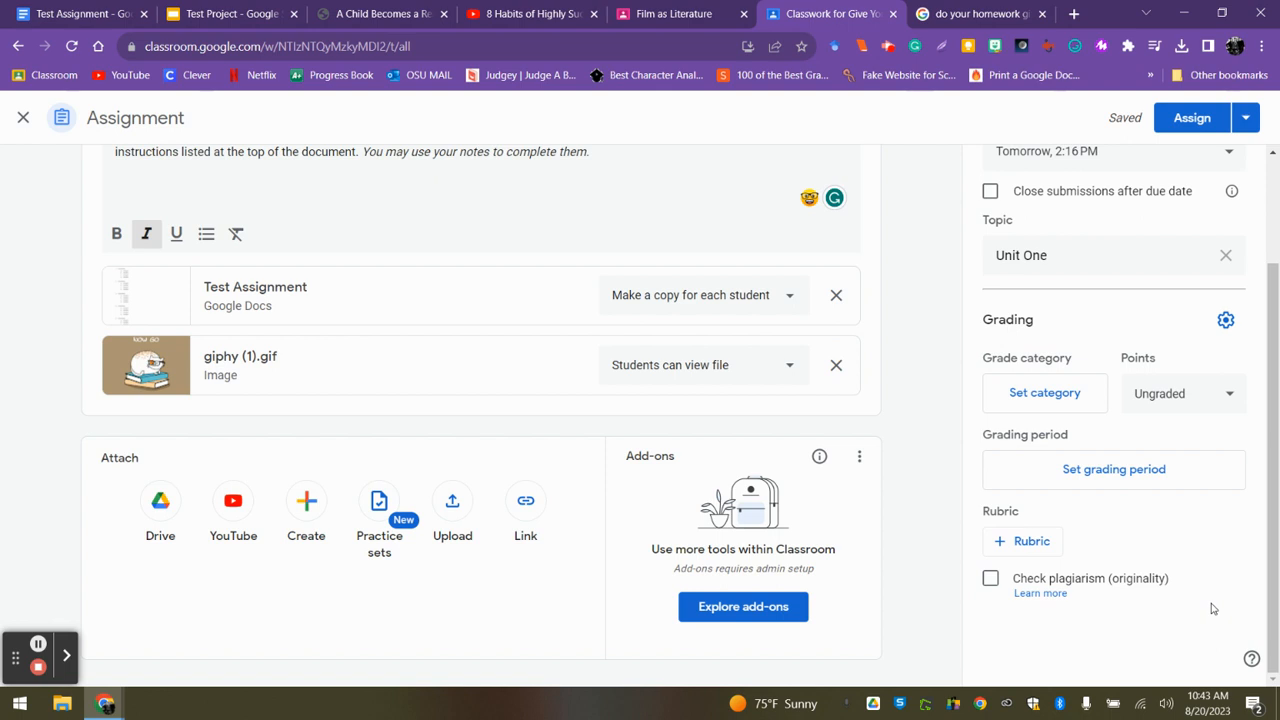
scroll(1265, 605, up, 2)
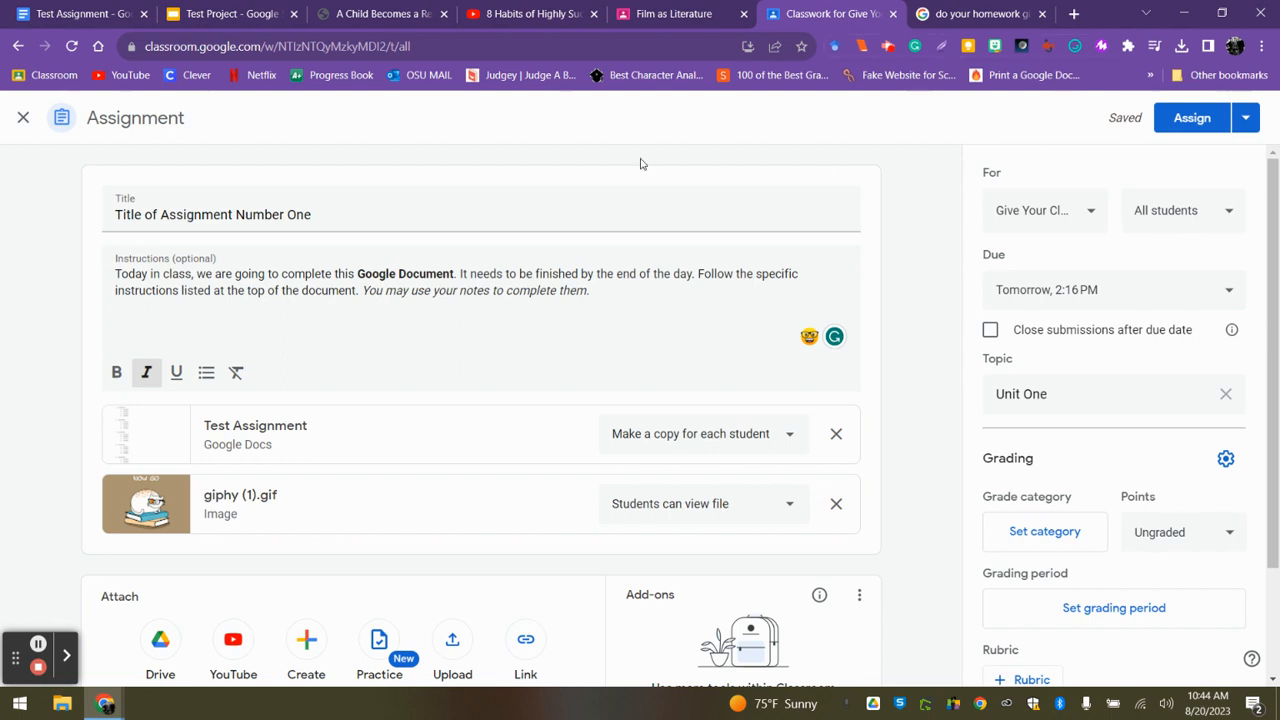
Close the assignment to leave it as a draft in Classwork, and reopen the "Title of Assignment Number One" draft for editing.
click(23, 120)
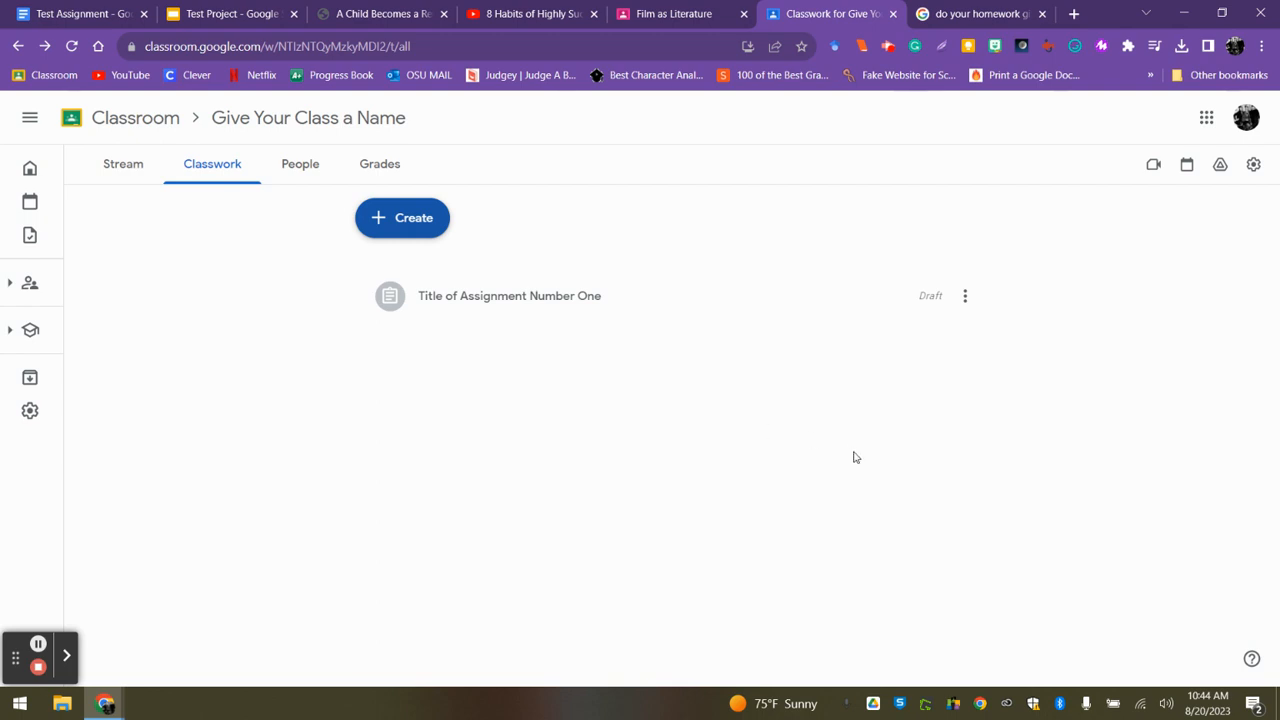
click(966, 297)
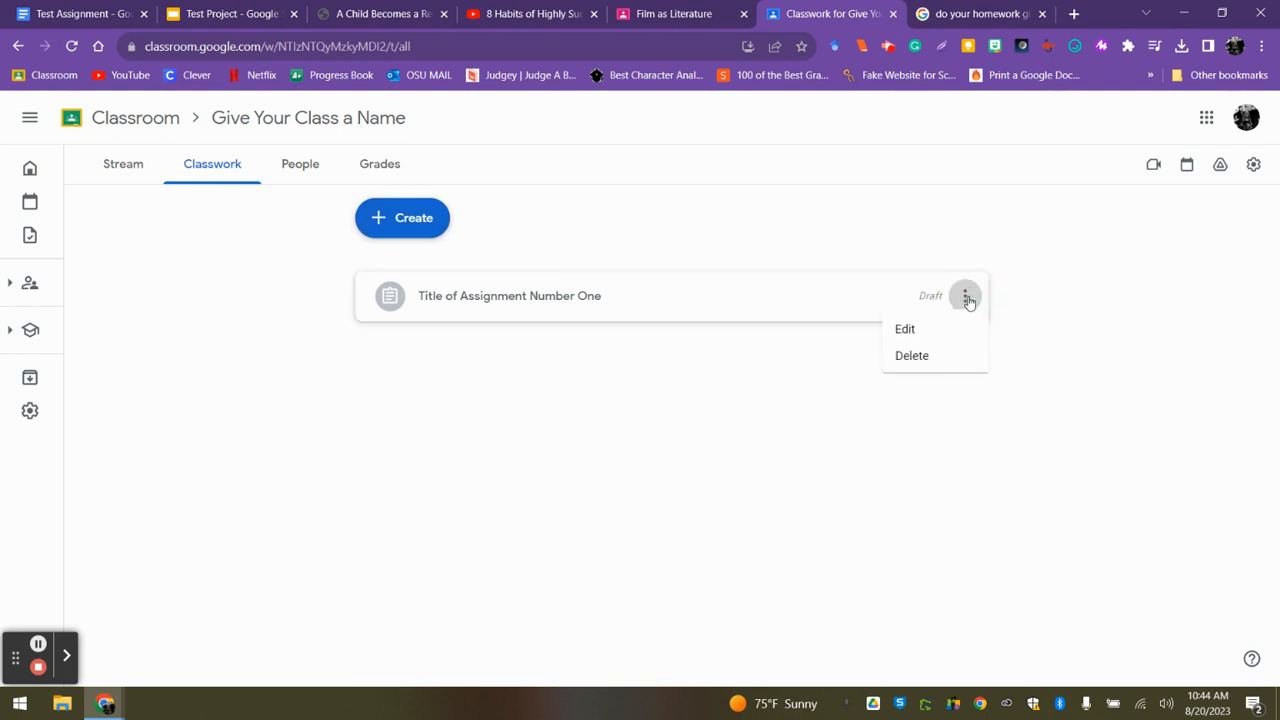
click(915, 333)
Create the topic "Unit One" for the draft and assign "Title of Assignment Number One" to all students.
click(1047, 400)
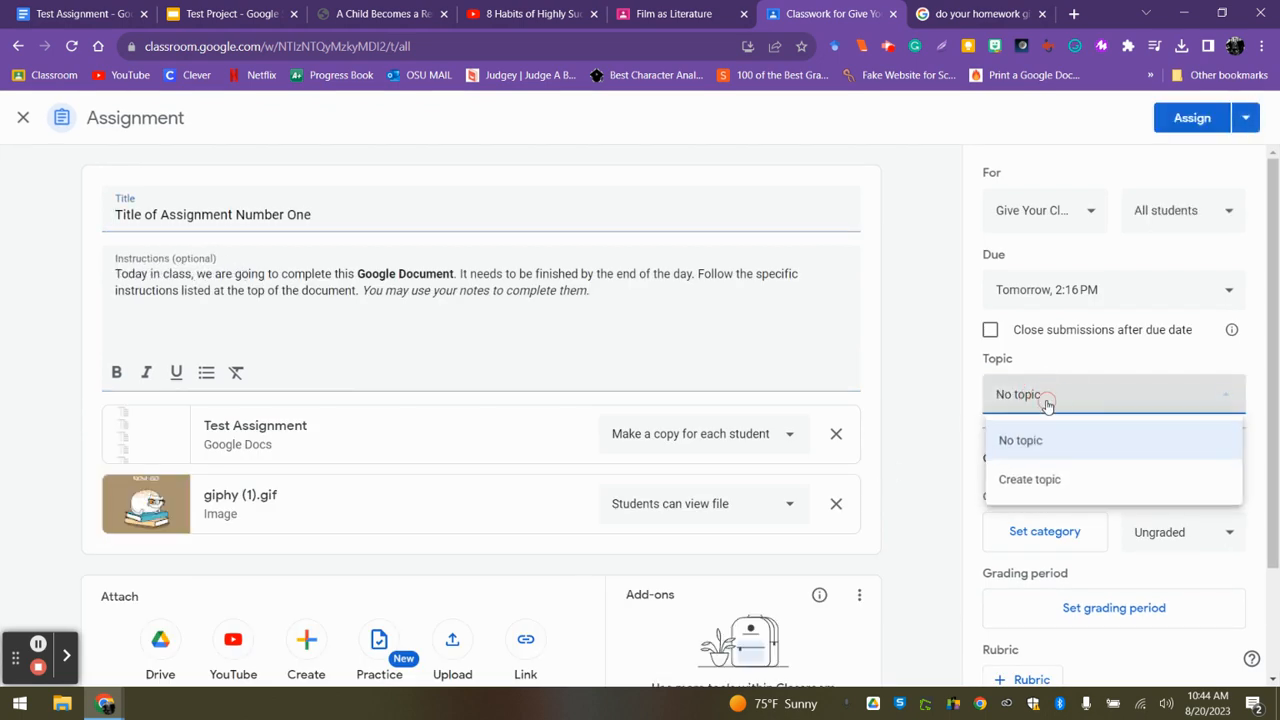
click(1028, 485)
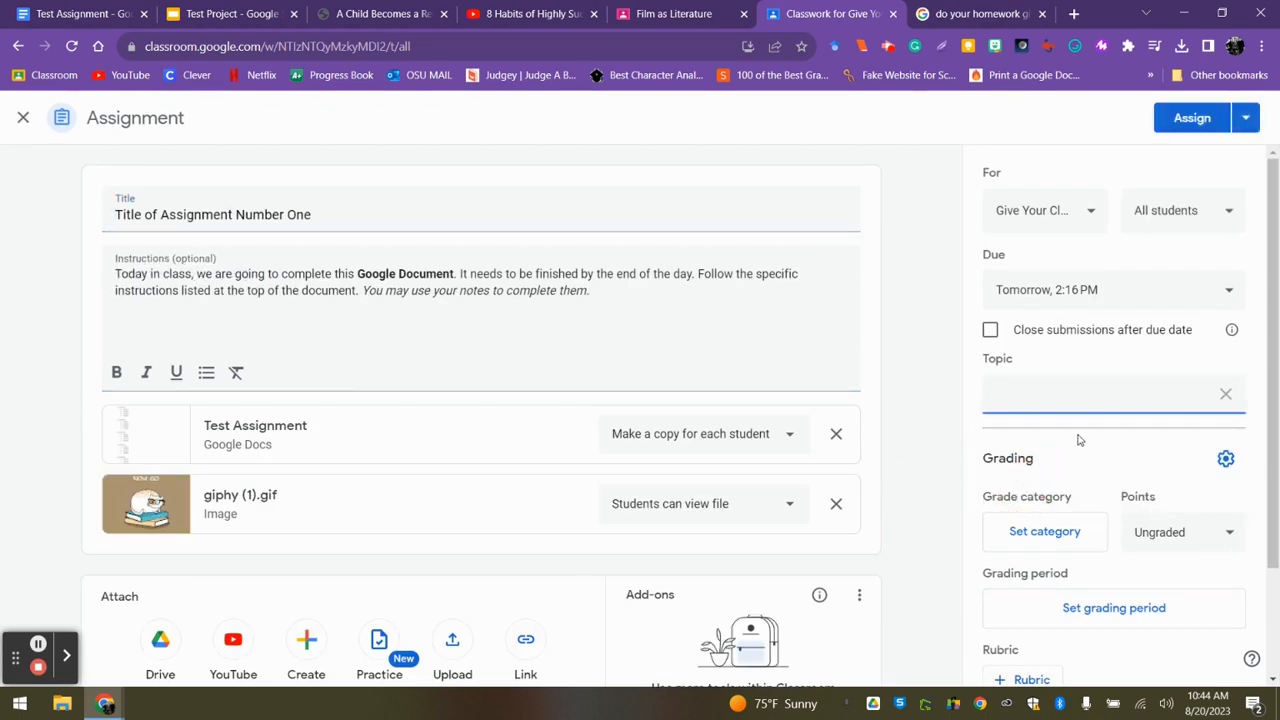
text(Unit One)
click(899, 391)
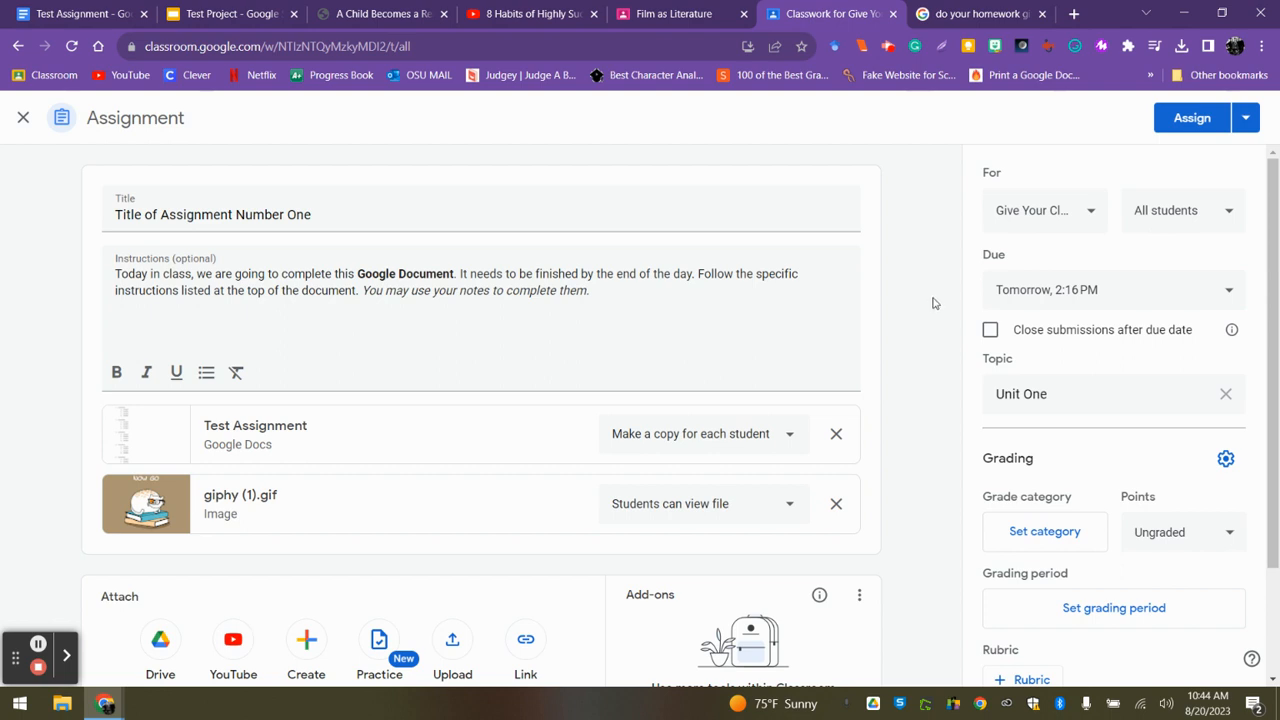
click(1170, 118)
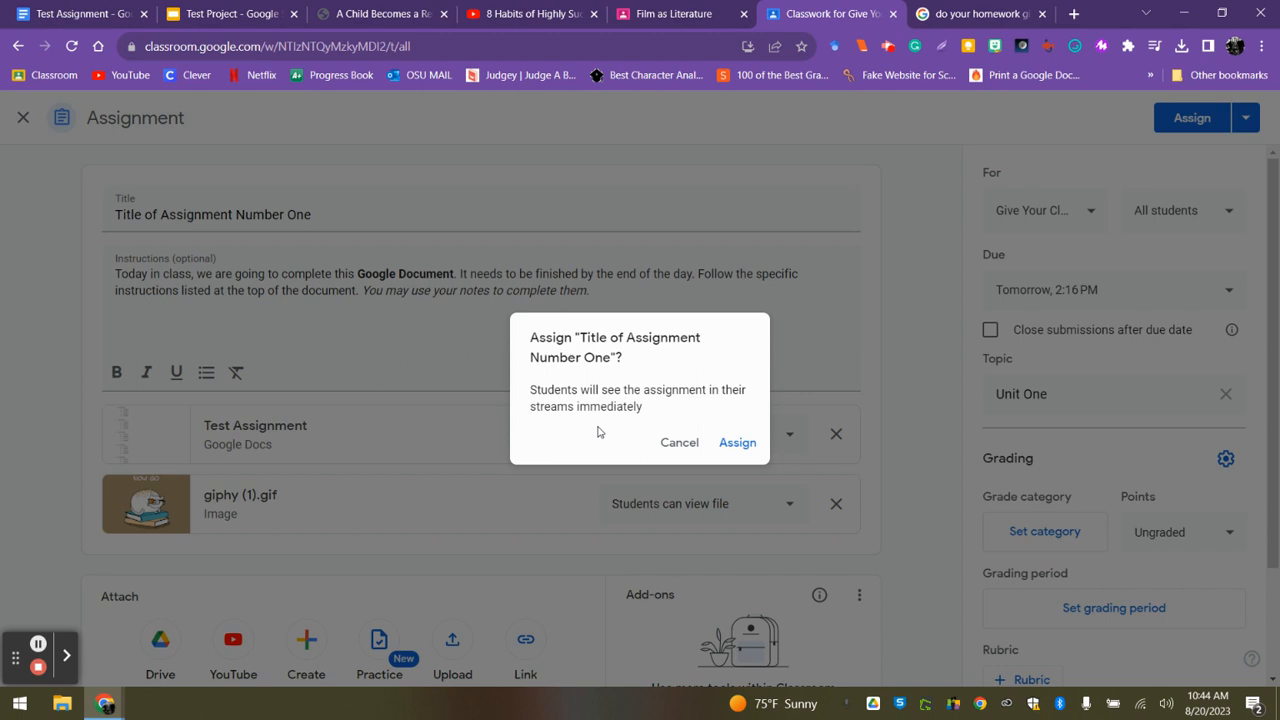
click(740, 446)
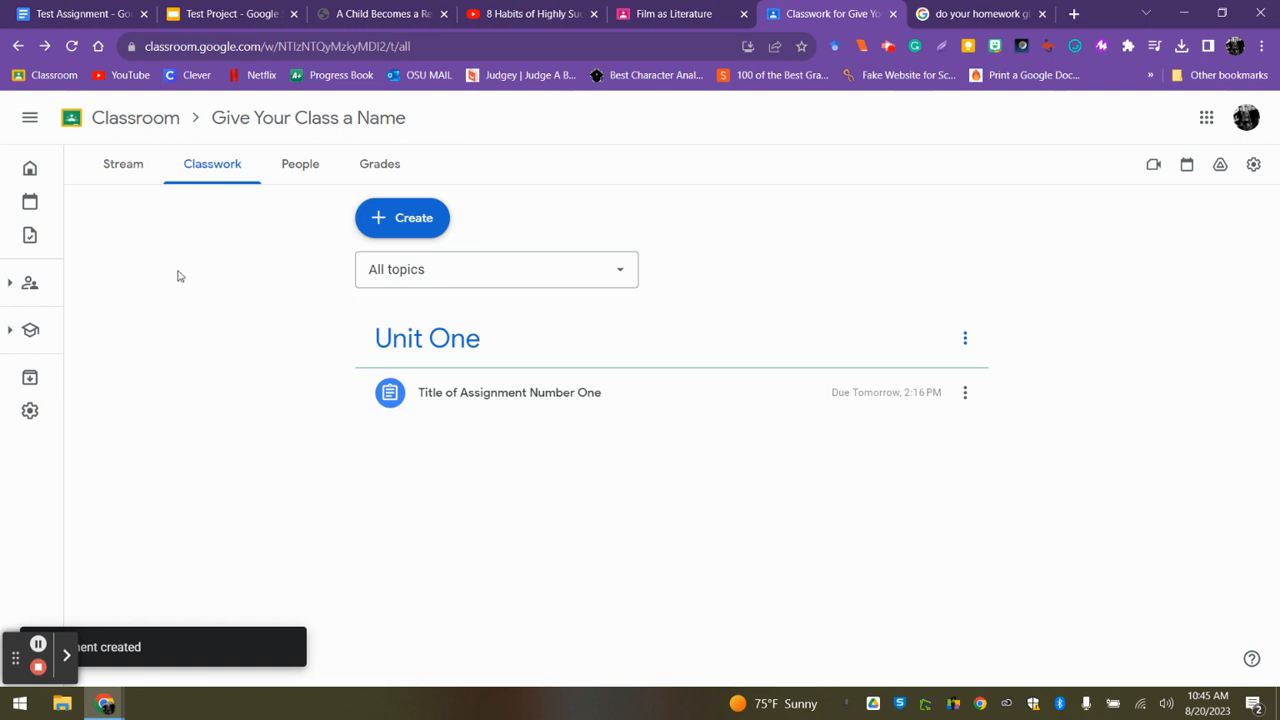
Look over the newly posted assignment and its attachments in the class Stream.
click(123, 165)
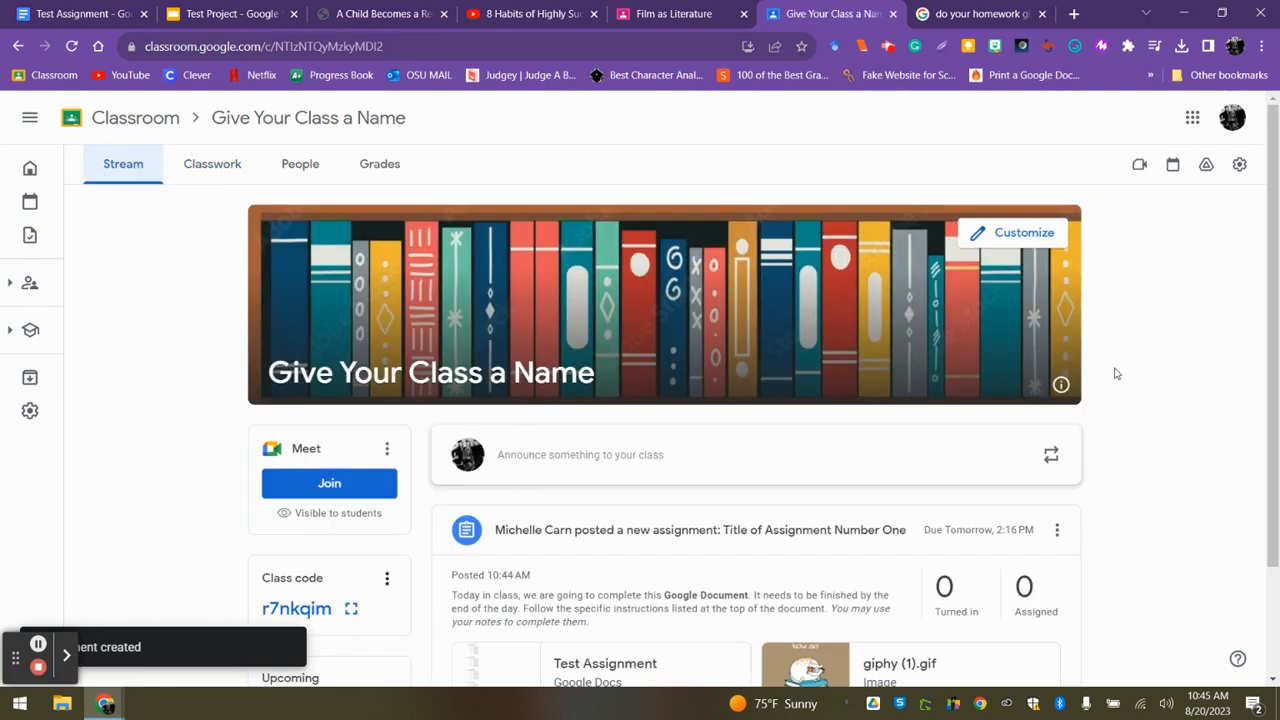
scroll(1278, 260, down, 2)
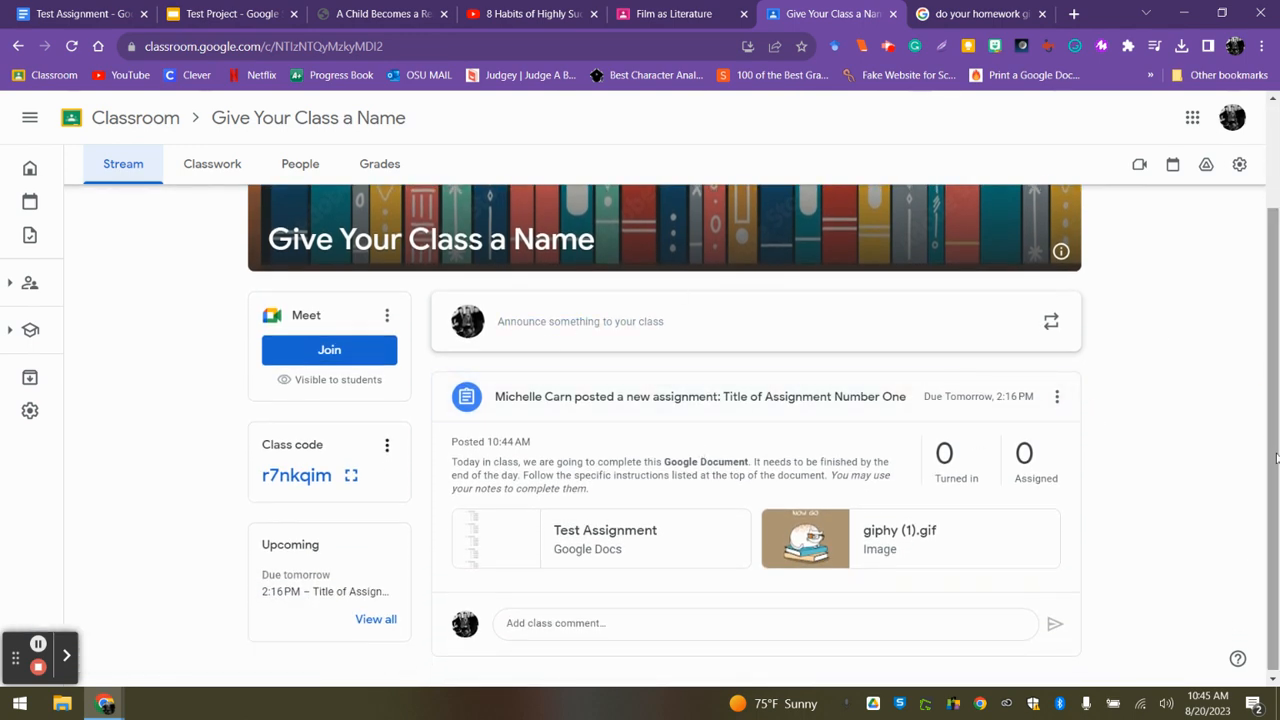
drag(1271, 451, 1275, 349)
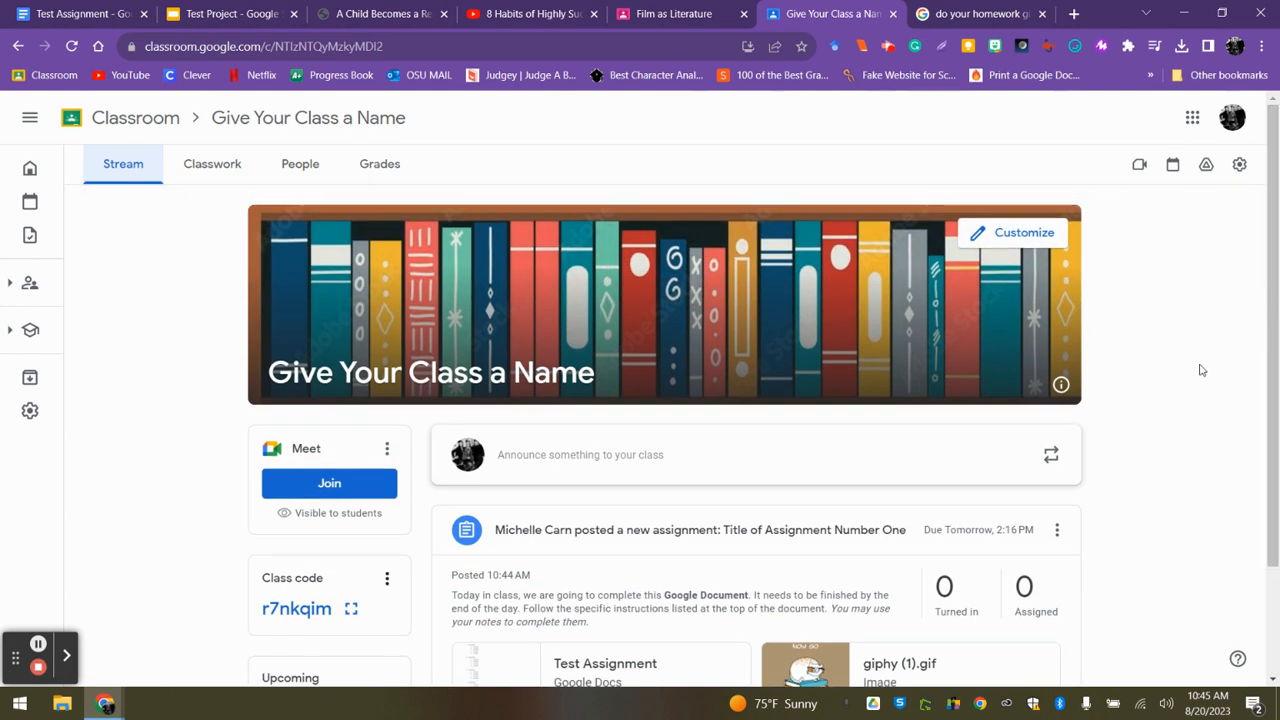
click(38, 645)
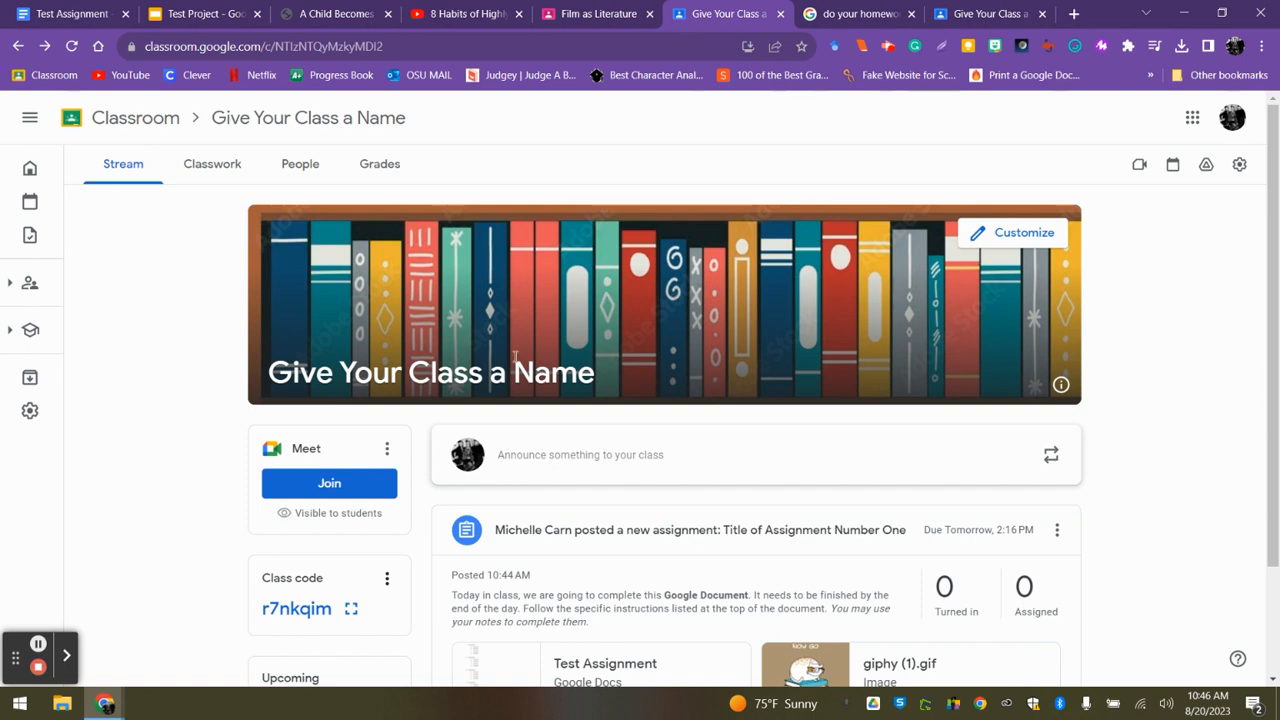
Switch to the student's view of the class and open the student's copy of the Test Assignment document from the assignment.
click(980, 17)
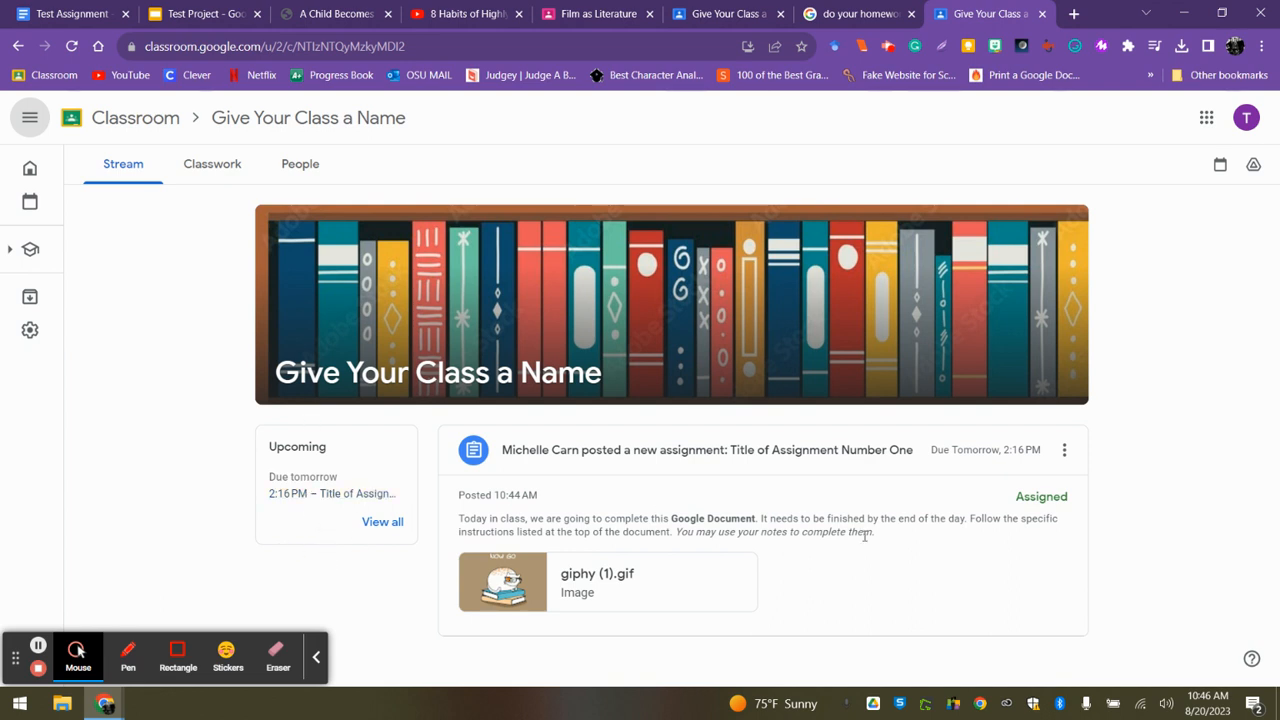
click(698, 459)
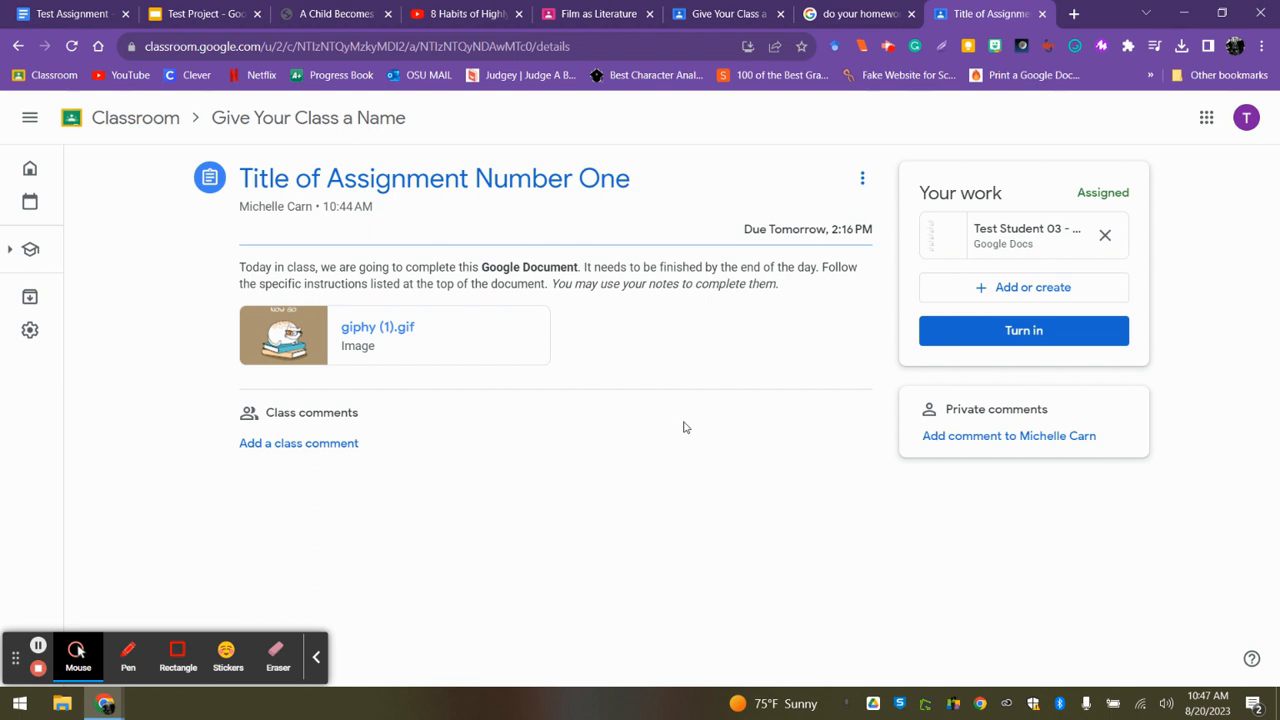
click(970, 240)
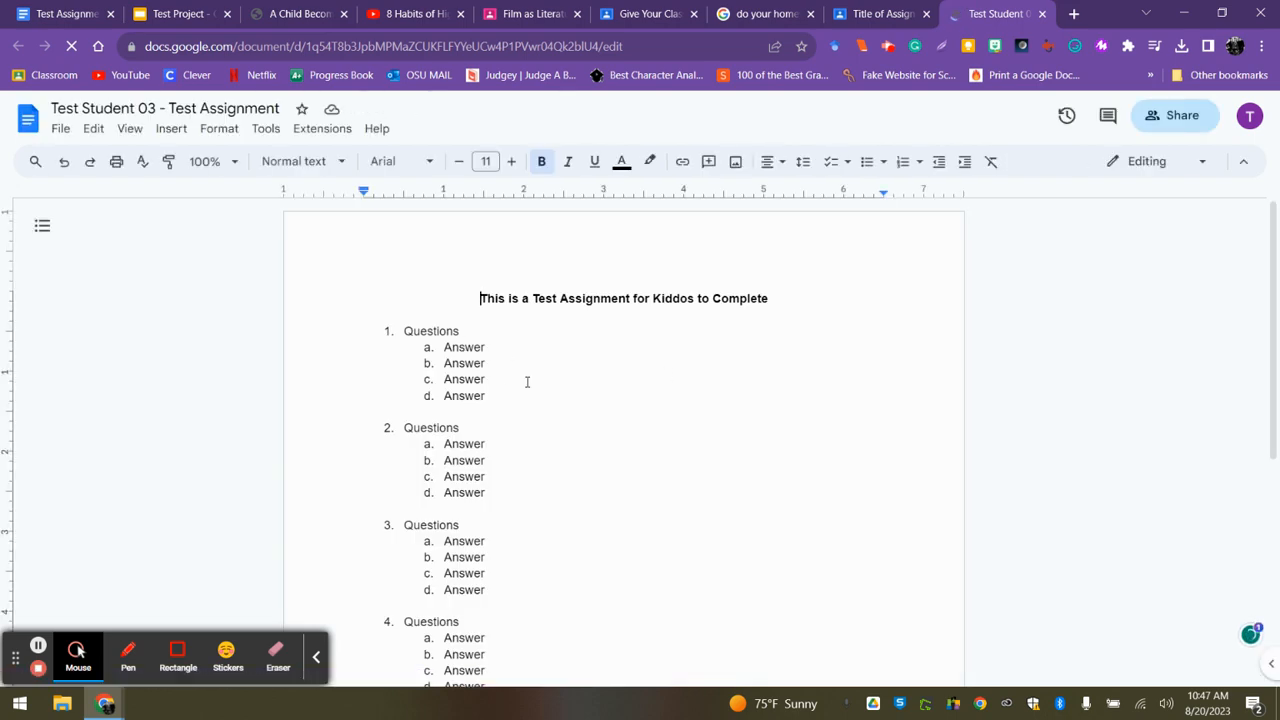
Highlight answer a of question 1, answer c of question 2 and answer d of question 3 in yellow.
drag(486, 347, 414, 347)
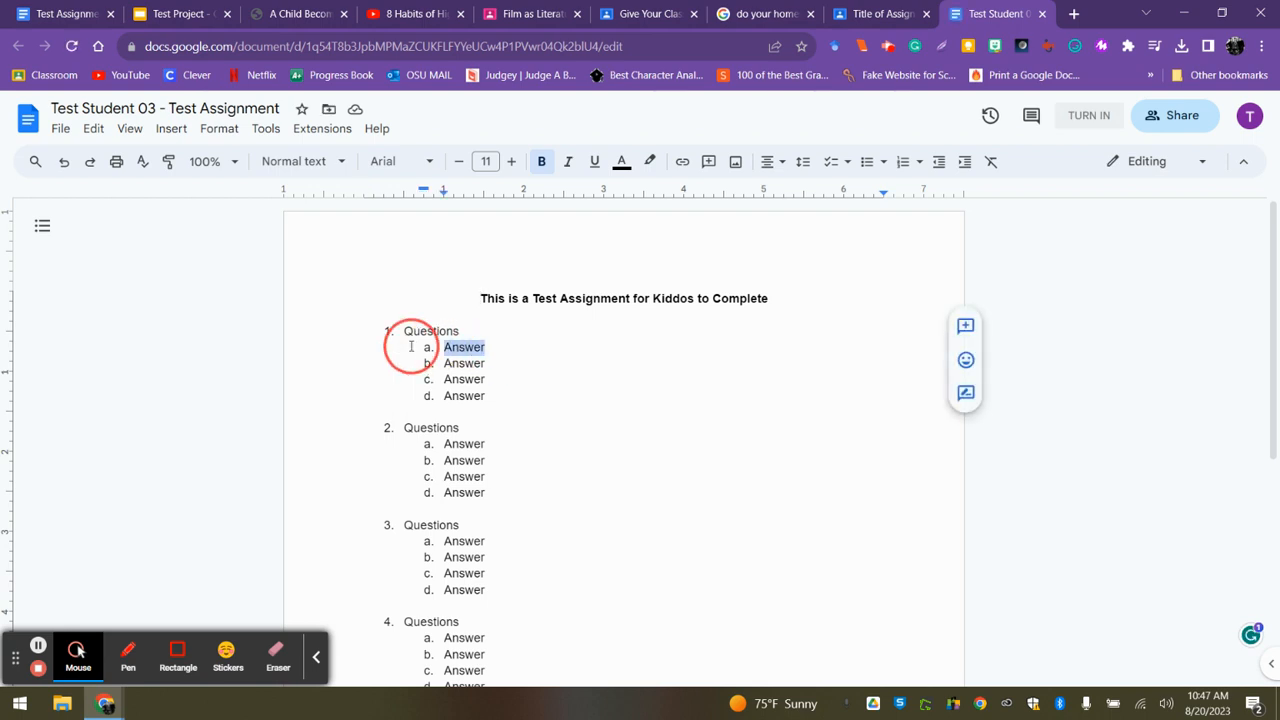
click(649, 161)
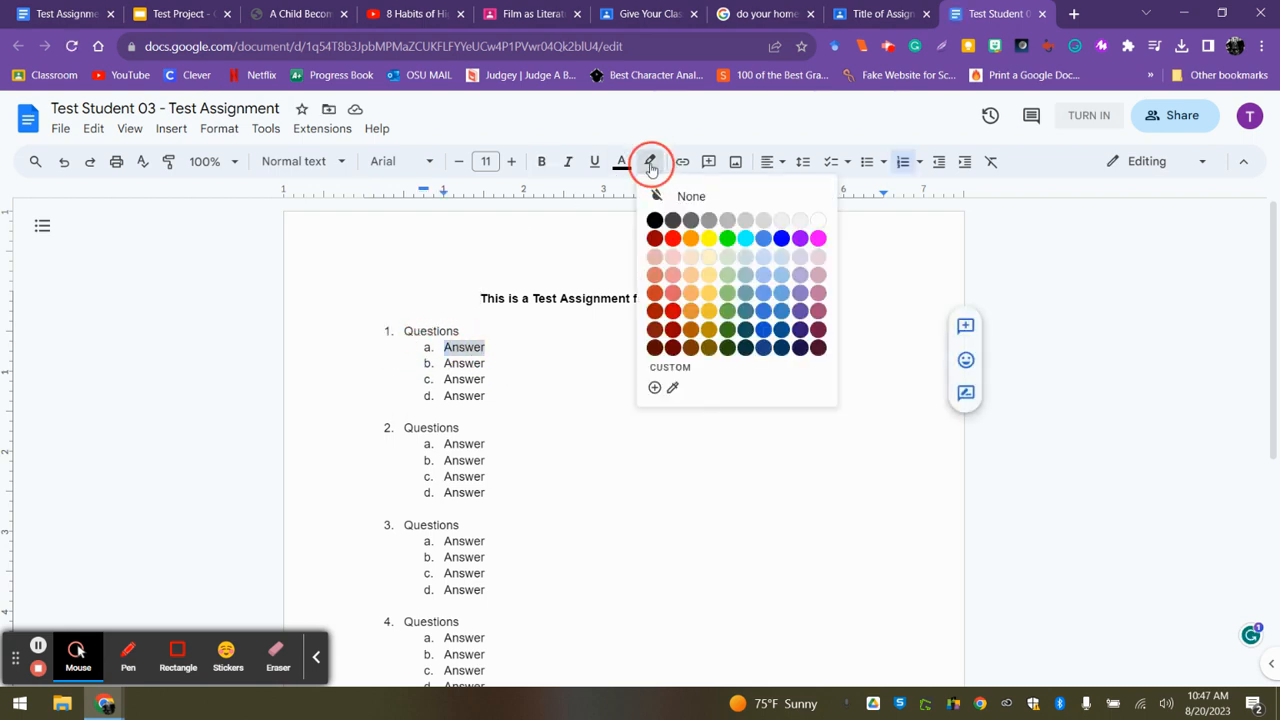
click(709, 238)
drag(503, 474, 424, 478)
click(650, 161)
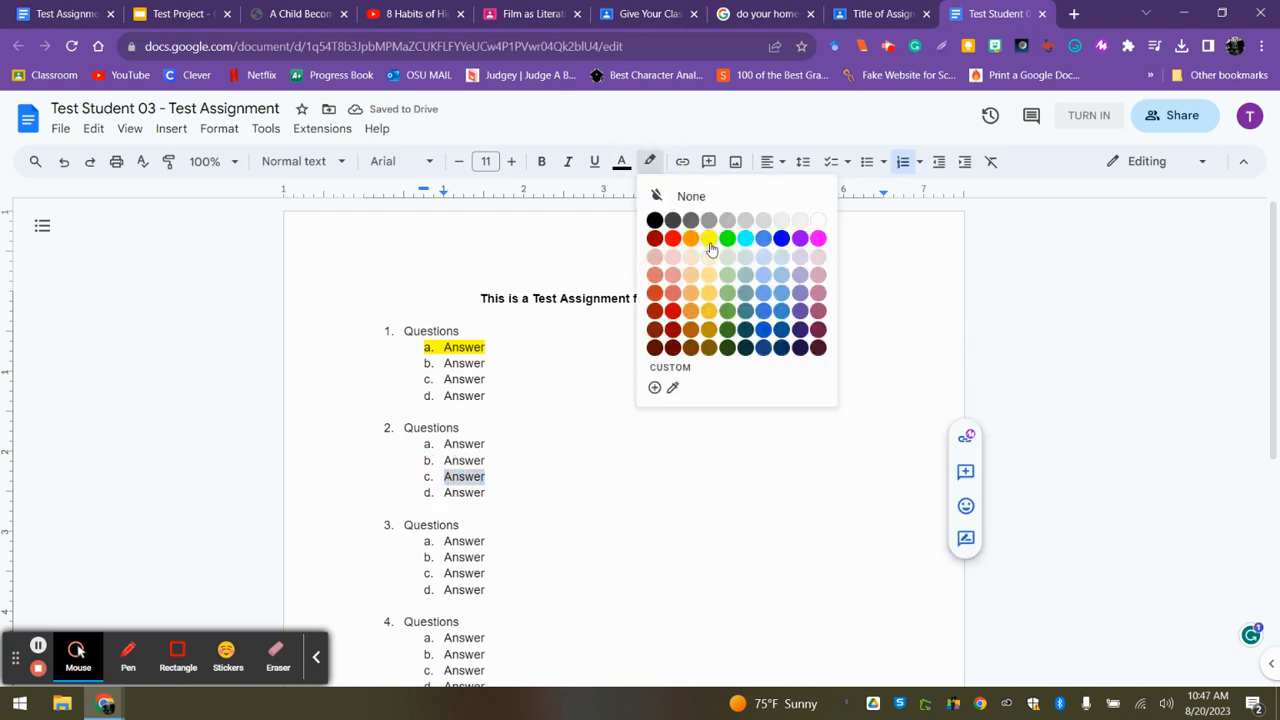
click(711, 247)
drag(494, 589, 394, 594)
click(650, 161)
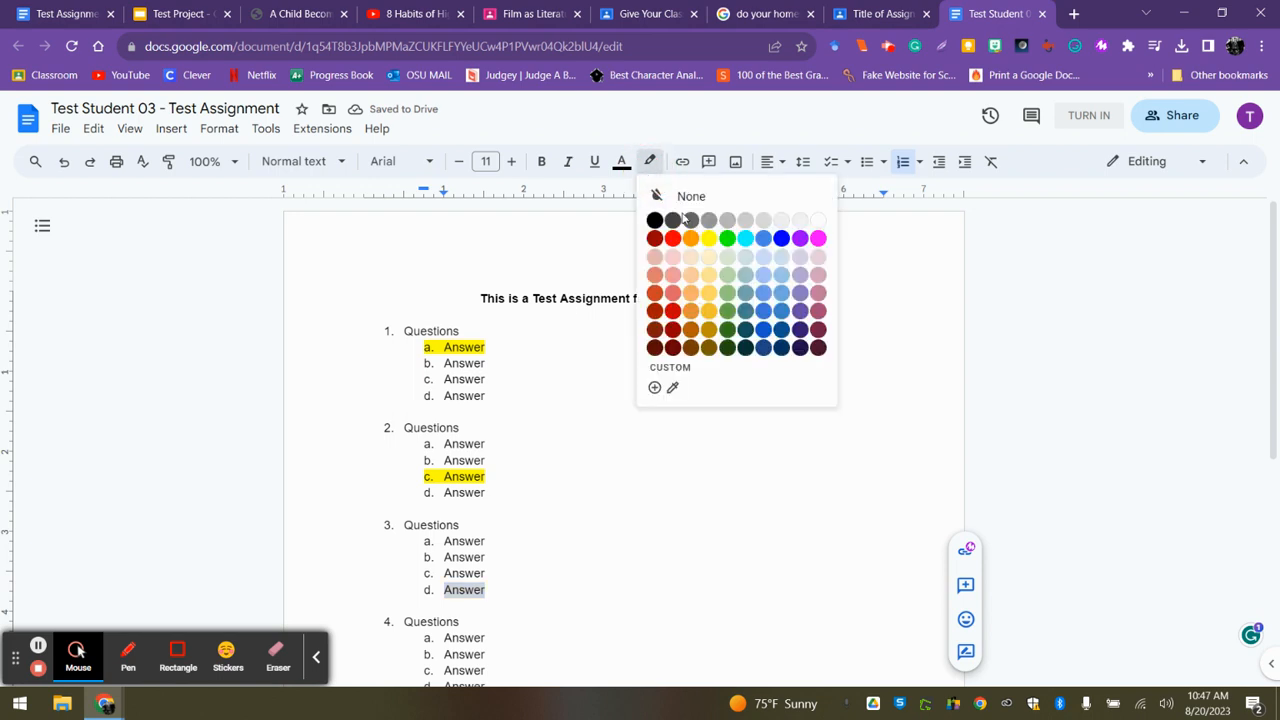
click(710, 239)
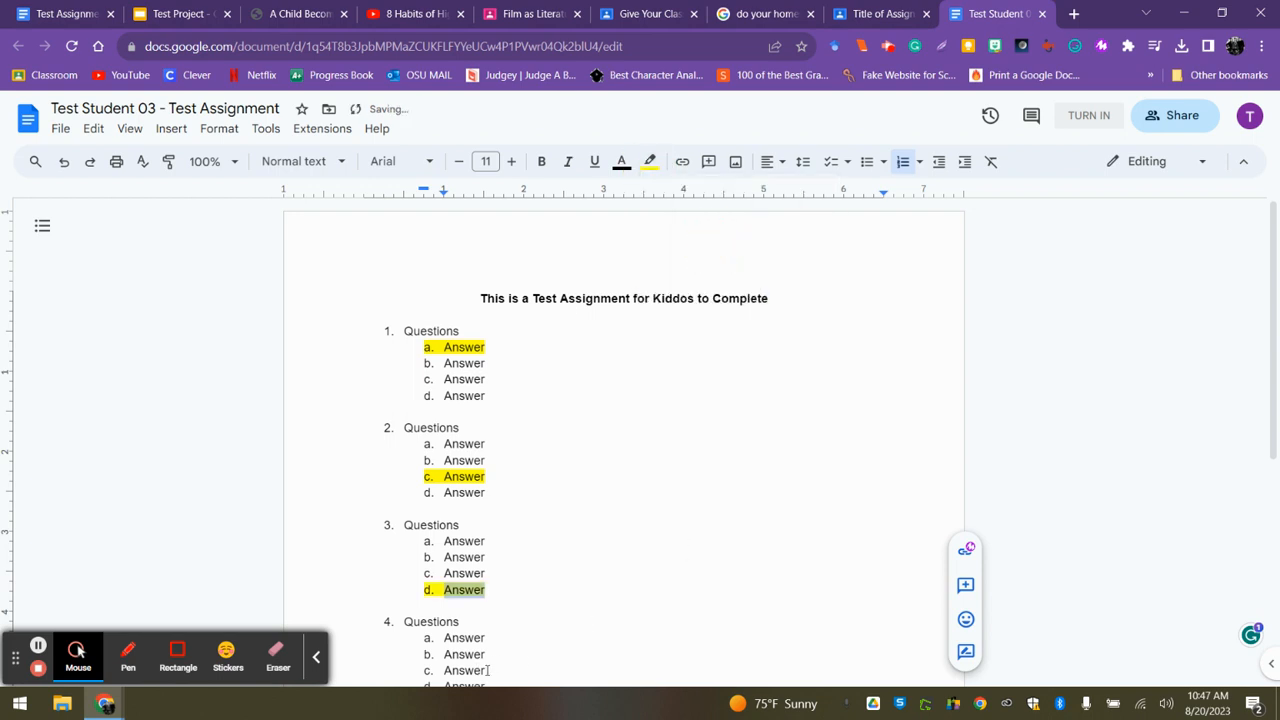
Highlight answer c of question 4 and answer a of question 5 in yellow.
drag(488, 670, 423, 667)
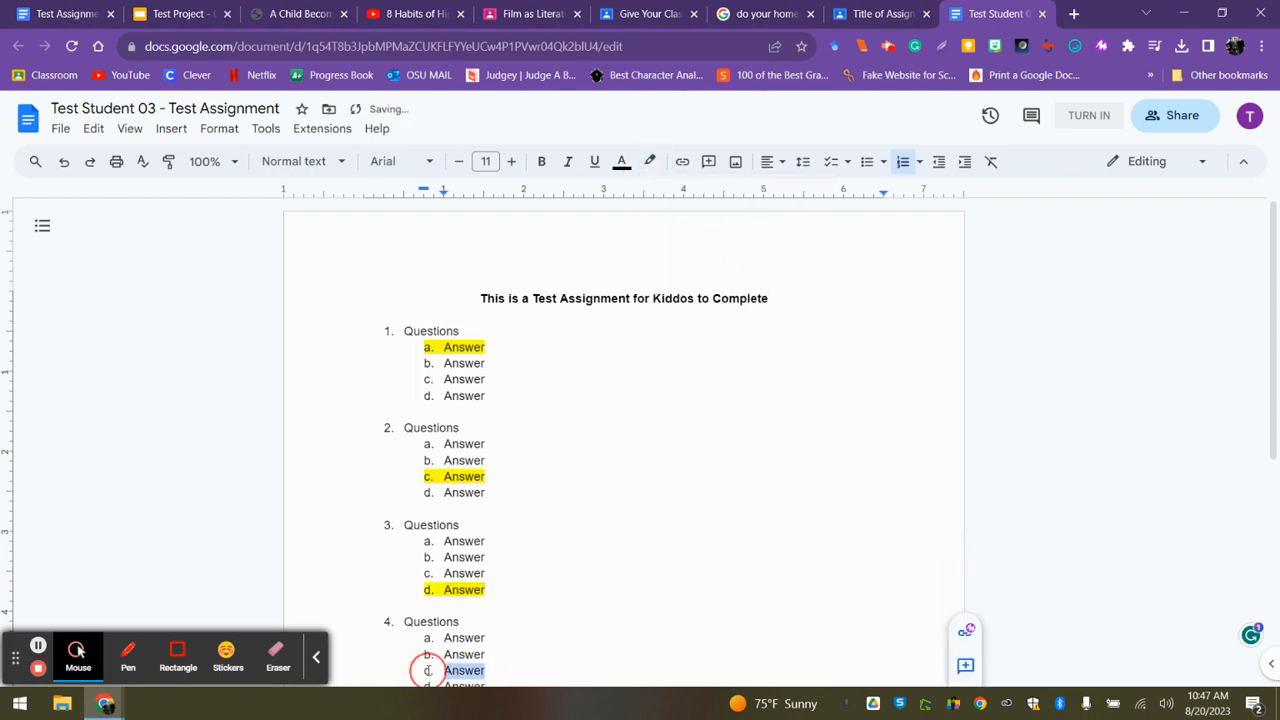
click(650, 161)
click(709, 240)
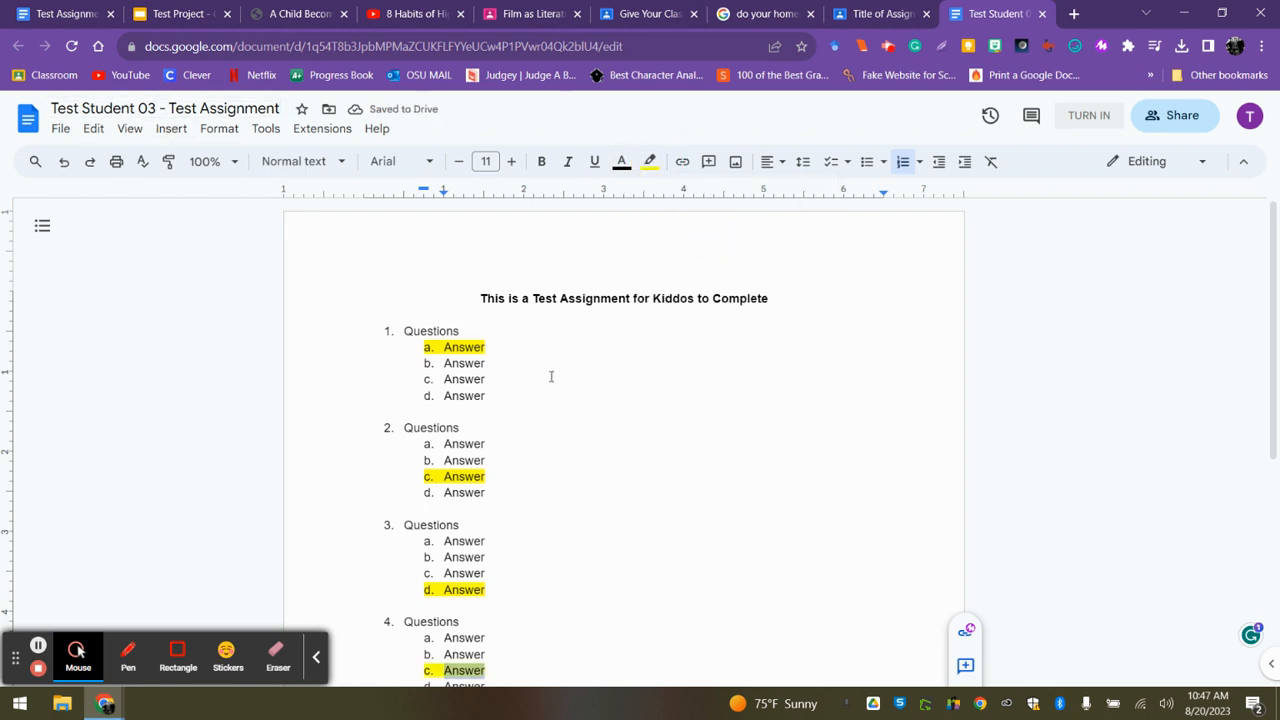
scroll(1266, 284, down, 3)
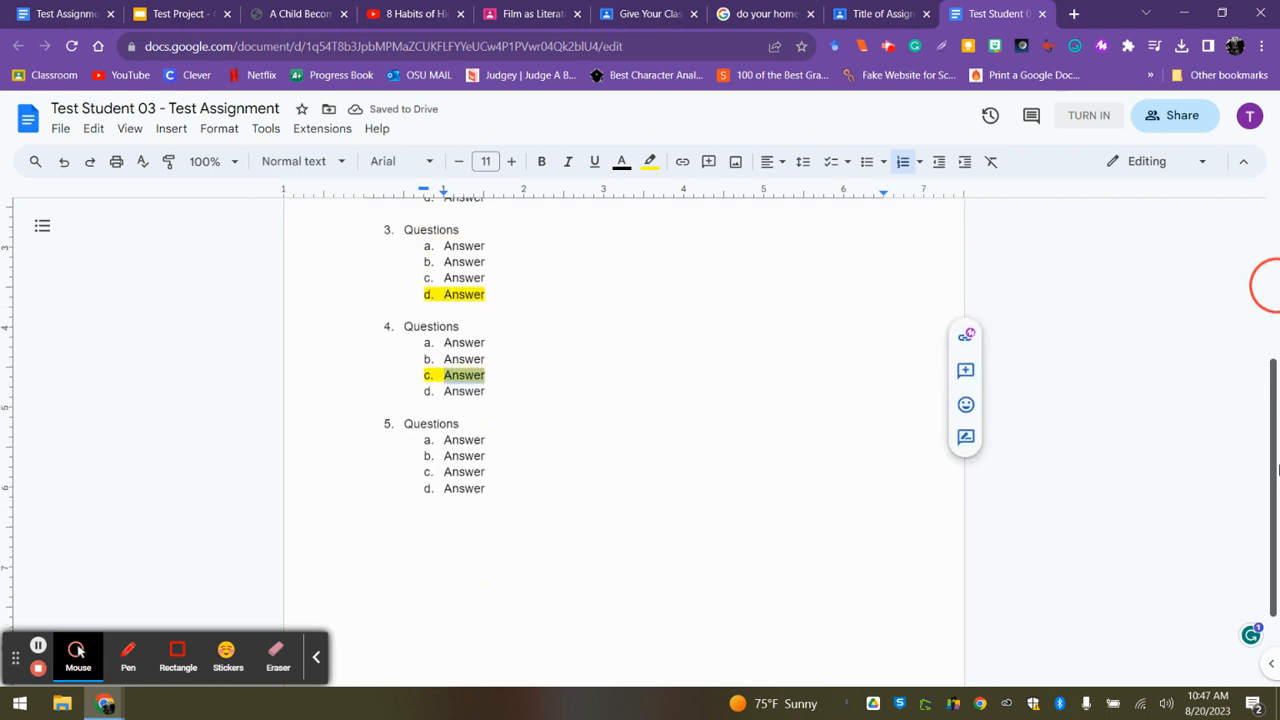
drag(490, 389, 412, 392)
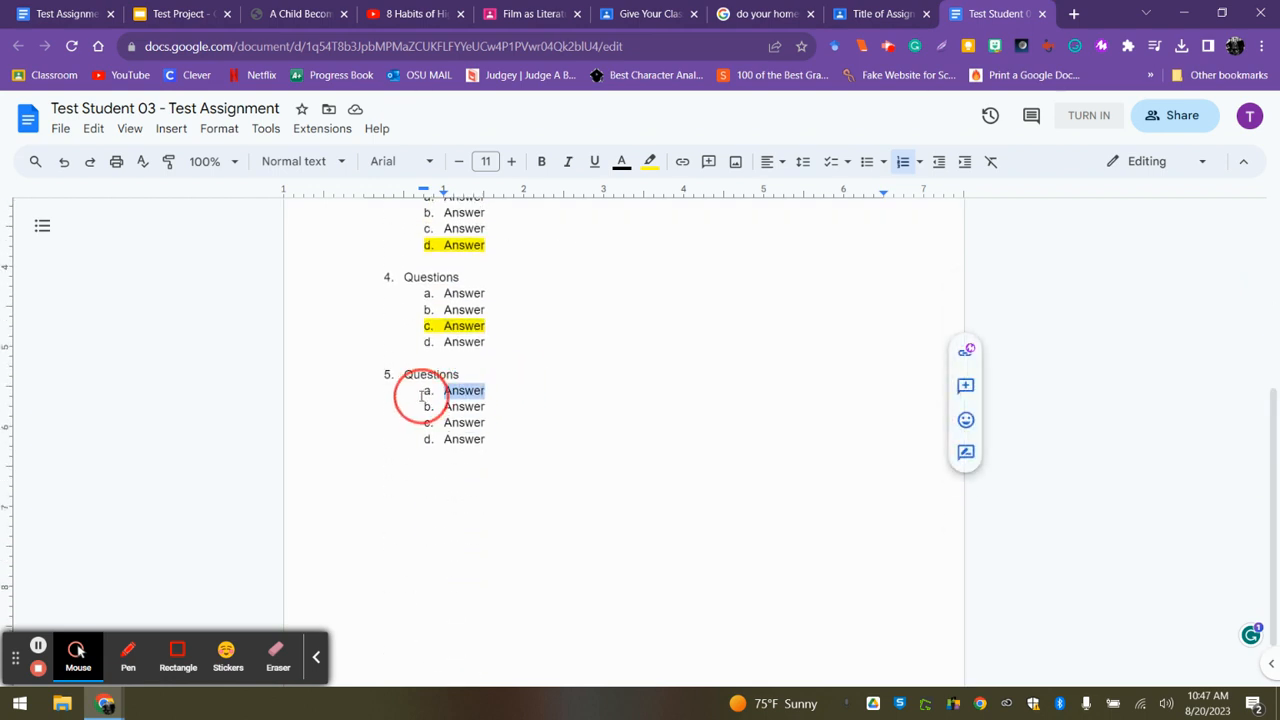
click(650, 161)
click(695, 236)
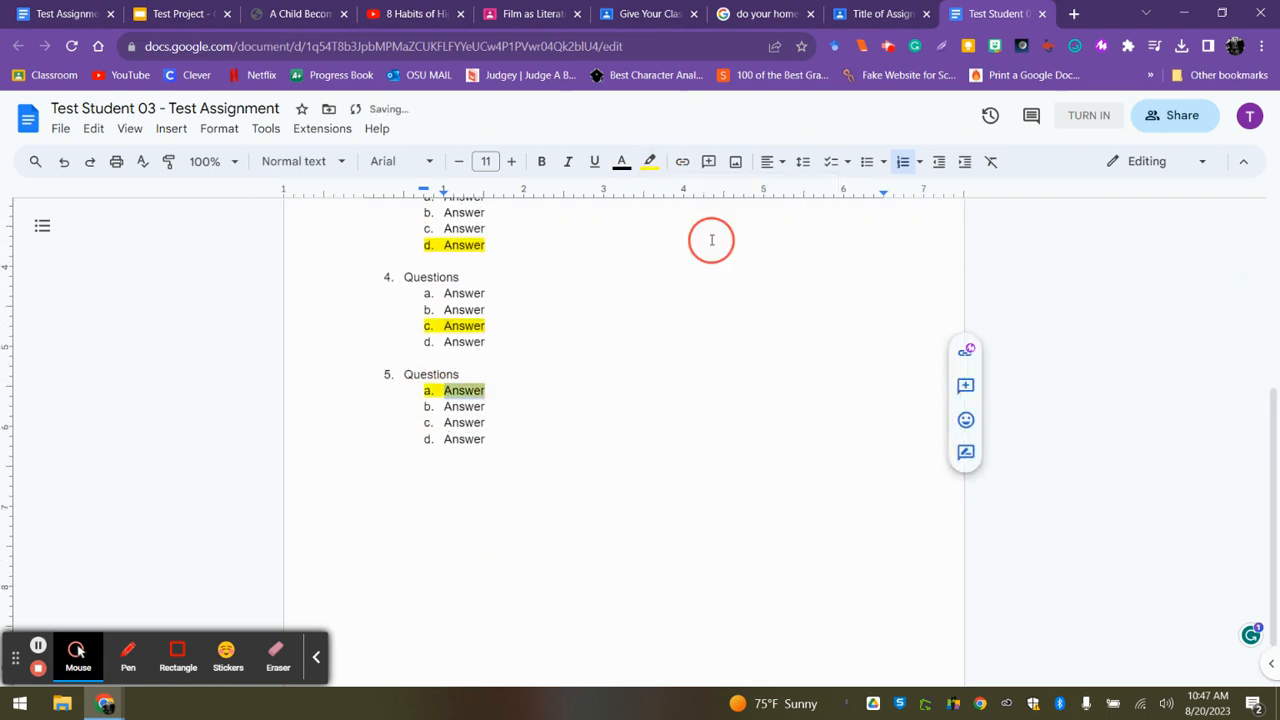
drag(1266, 457, 1258, 211)
click(692, 343)
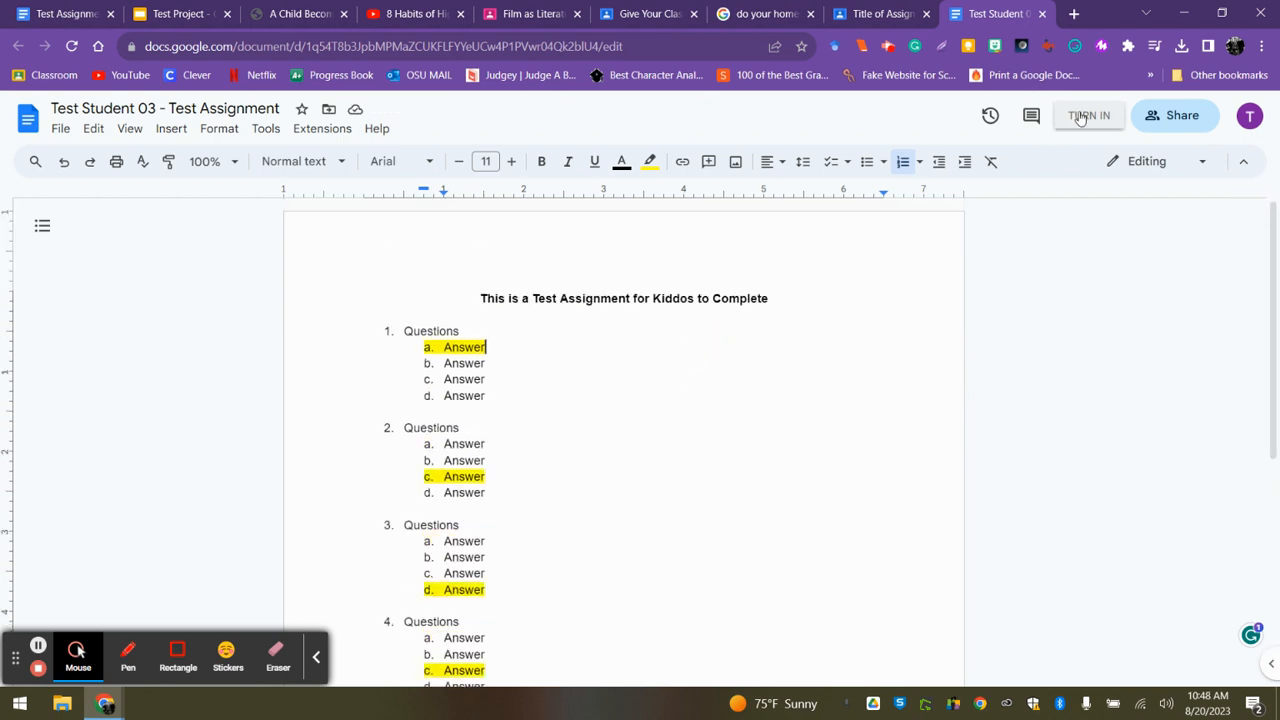
Turn in the student's document for "Title of Assignment Number One" and return to the student's class Stream.
click(887, 13)
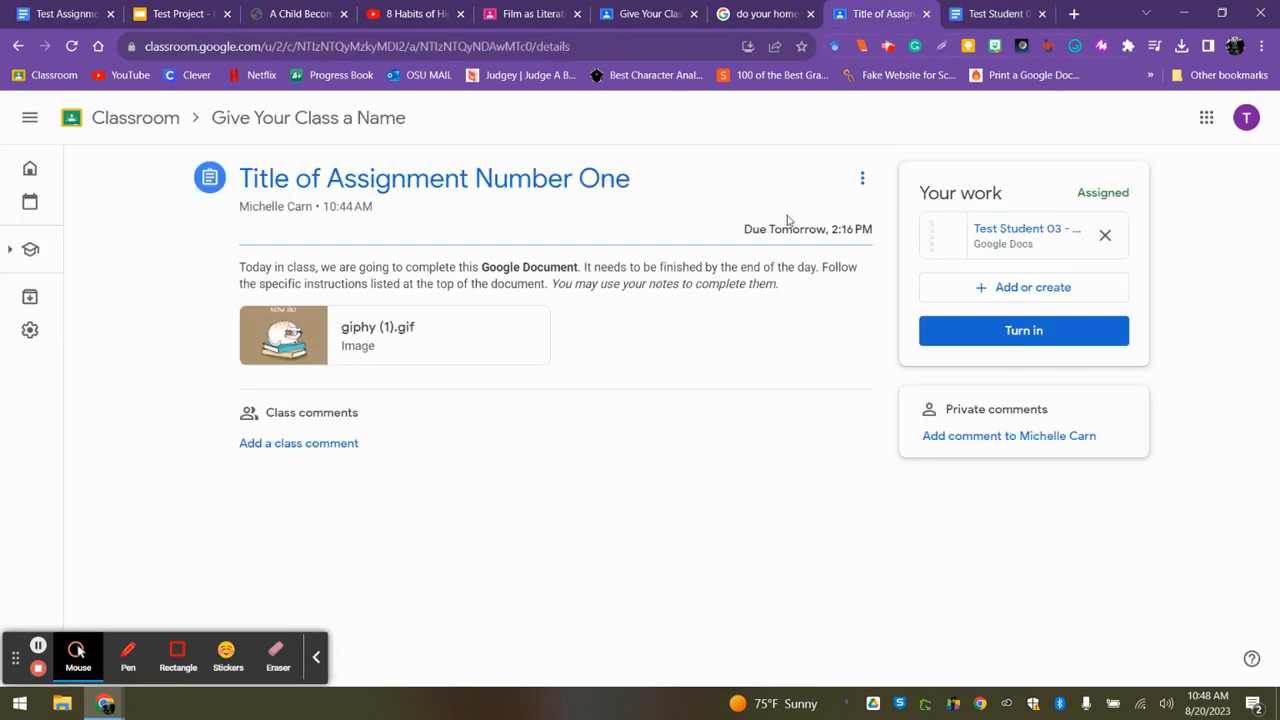
click(972, 342)
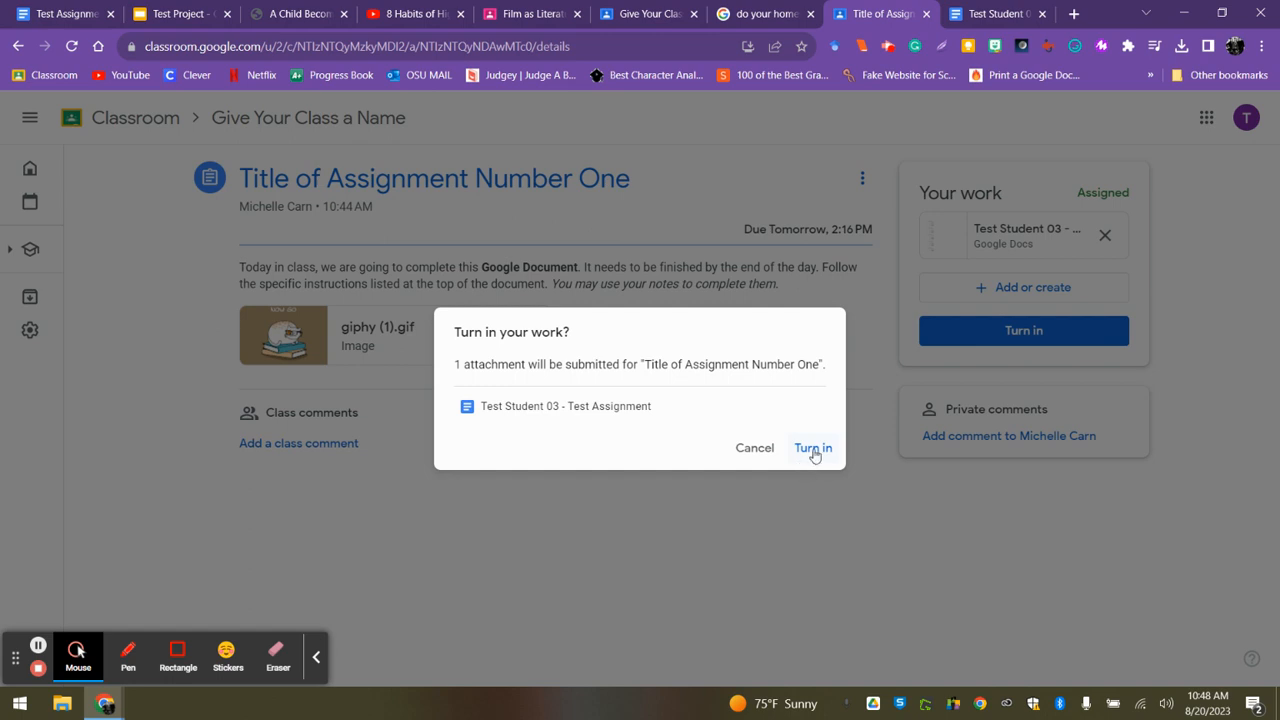
click(812, 449)
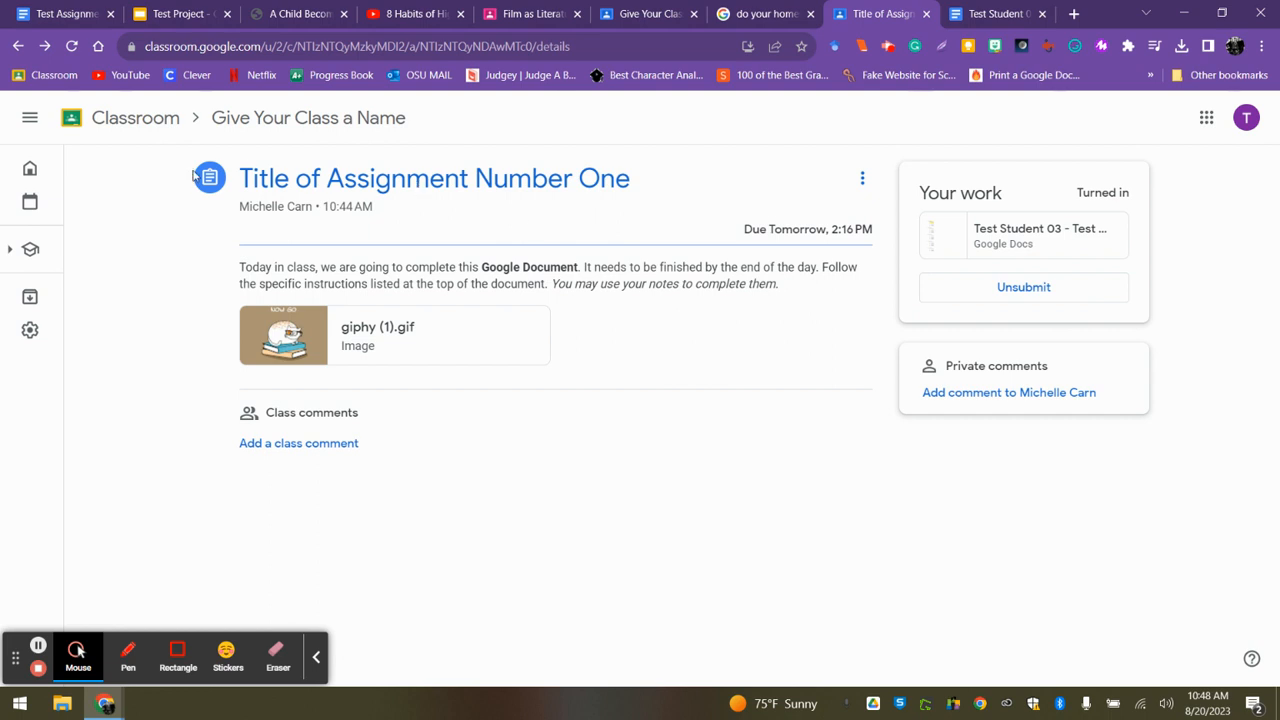
click(278, 121)
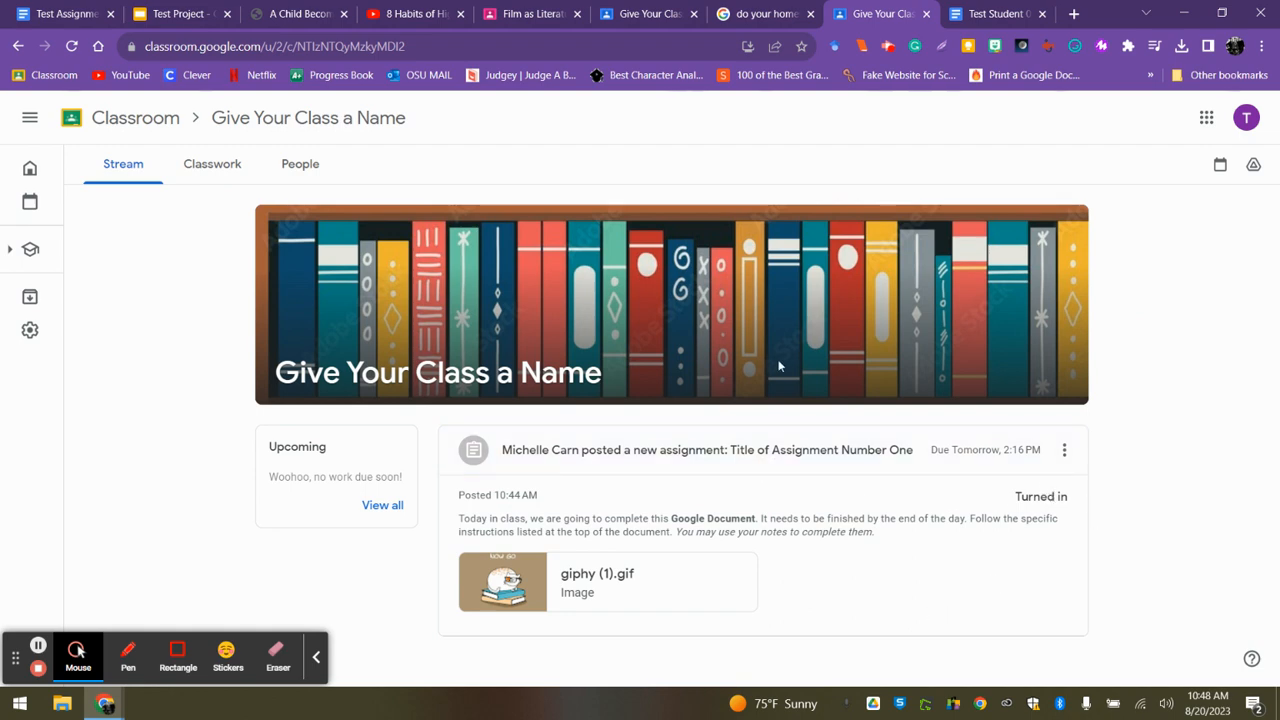
Switch back to the teacher's view of the class and open the student work for "Title of Assignment Number One".
click(633, 20)
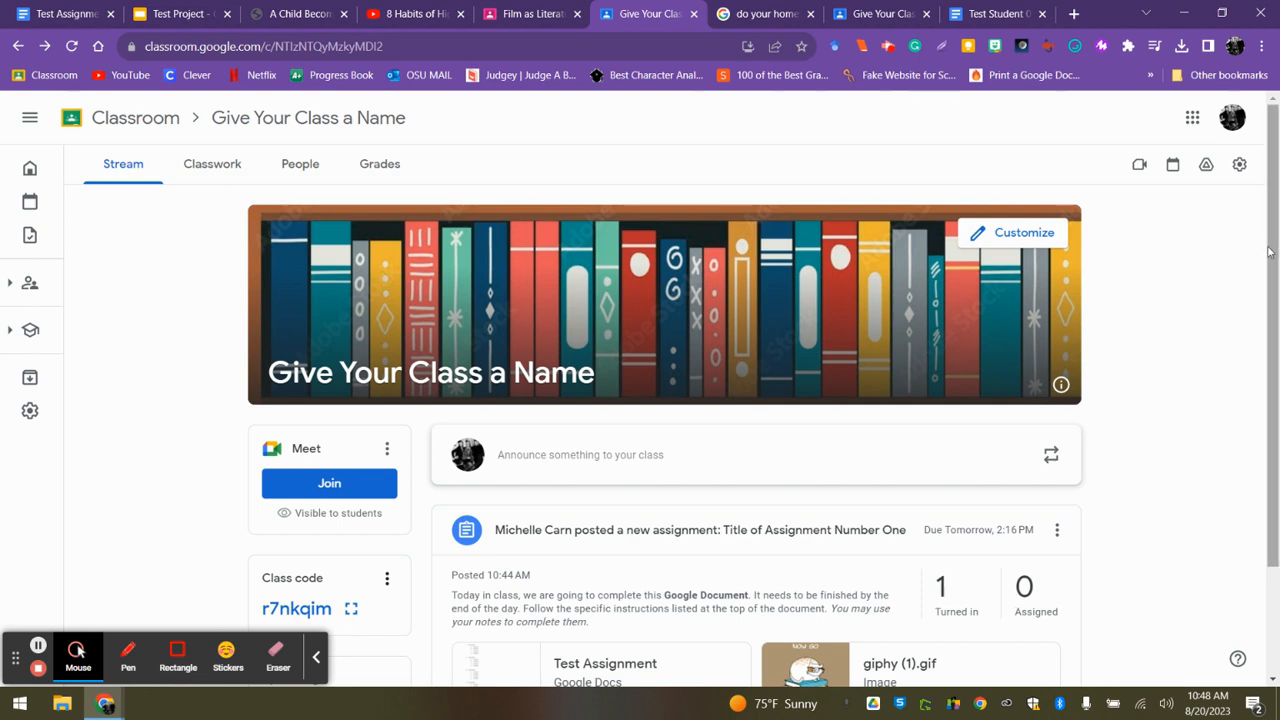
scroll(1268, 250, down, 2)
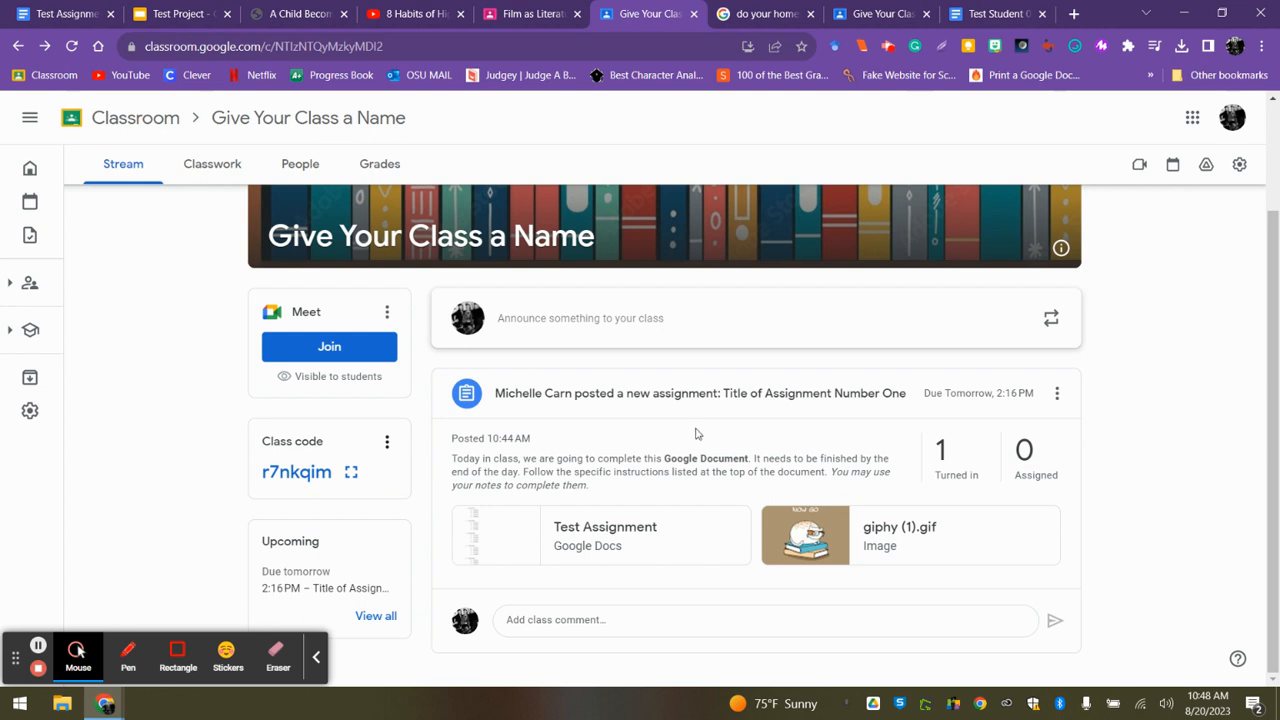
click(640, 396)
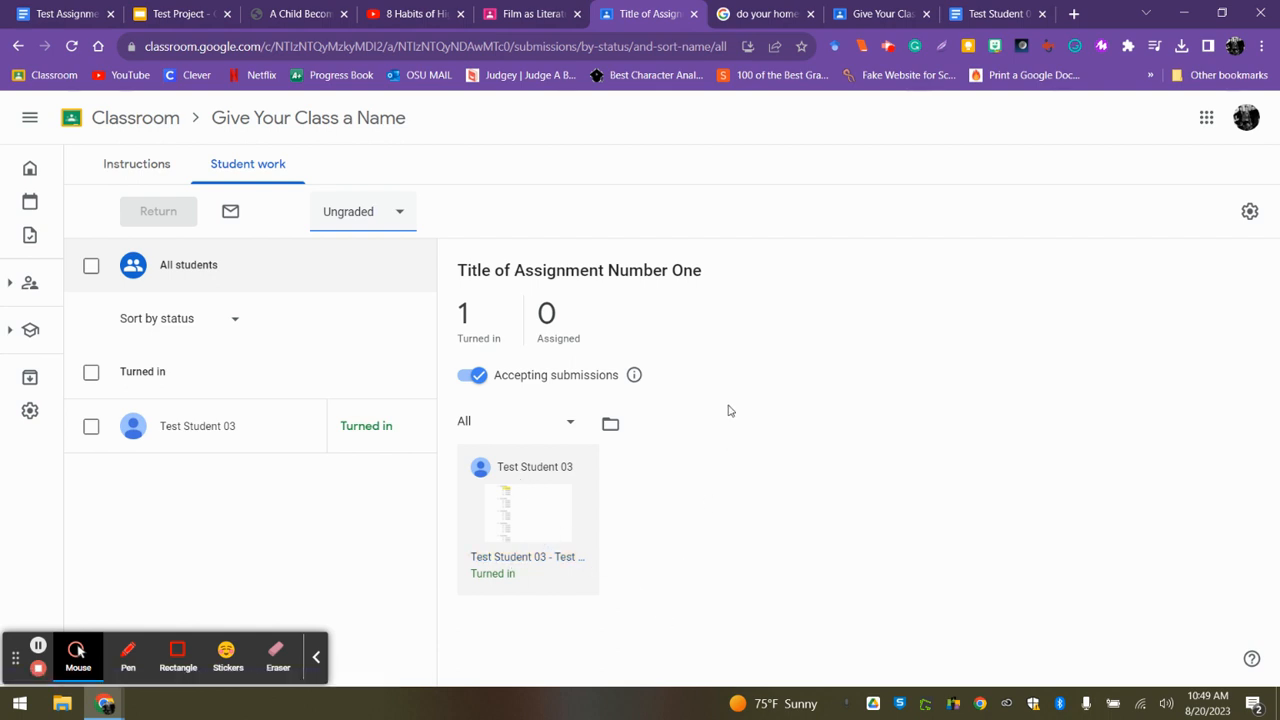
In the Film as Literature class, open the Cover Letter submissions and view the assigned and the turned-in work.
click(521, 14)
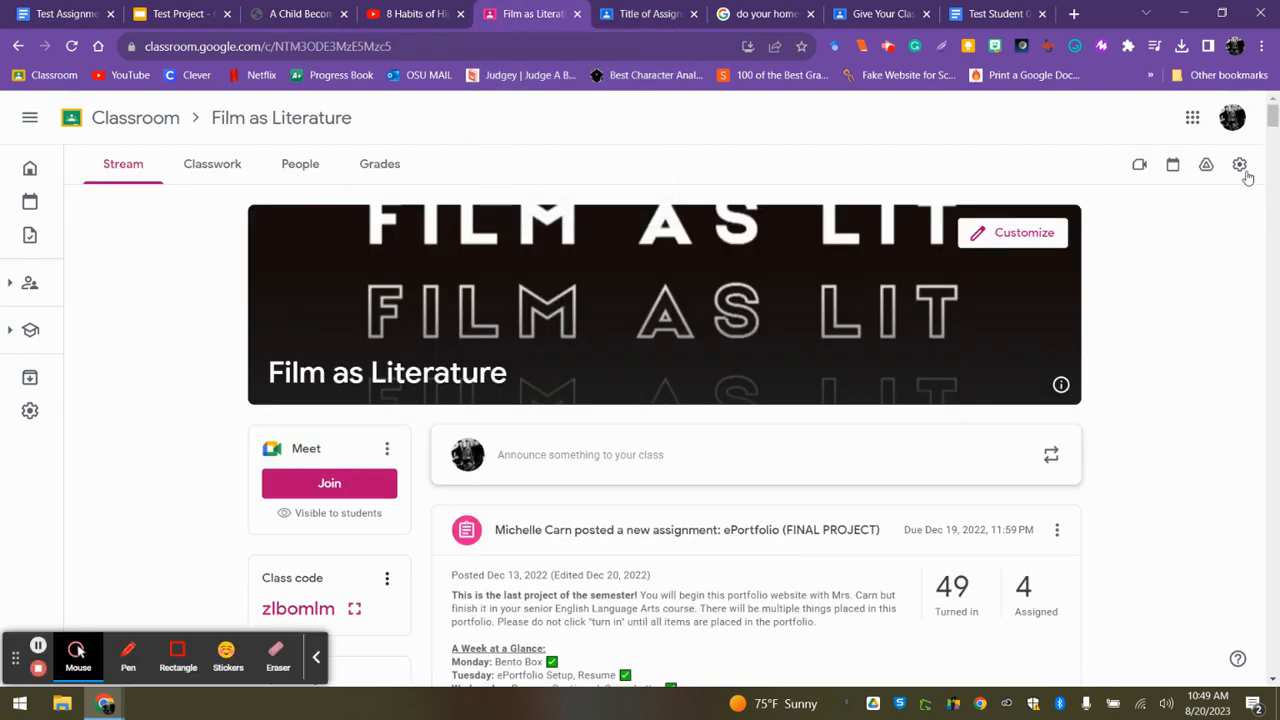
drag(1272, 118, 1276, 188)
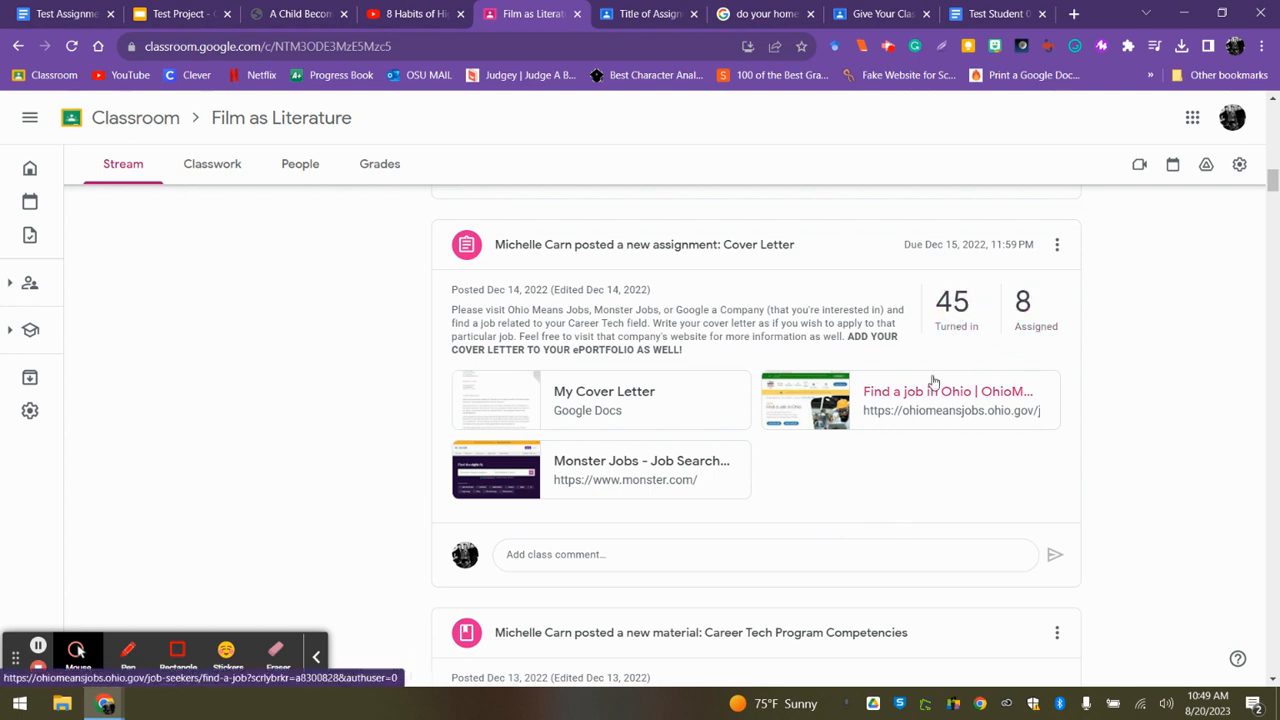
click(954, 305)
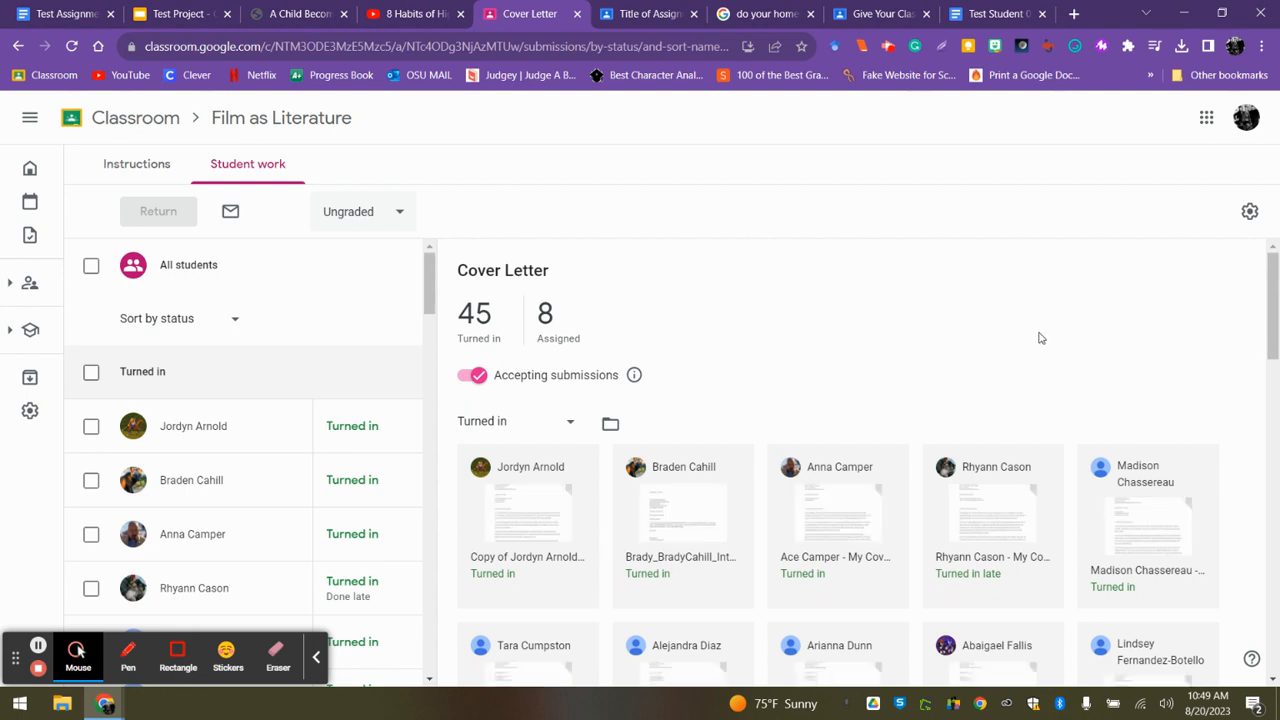
click(544, 318)
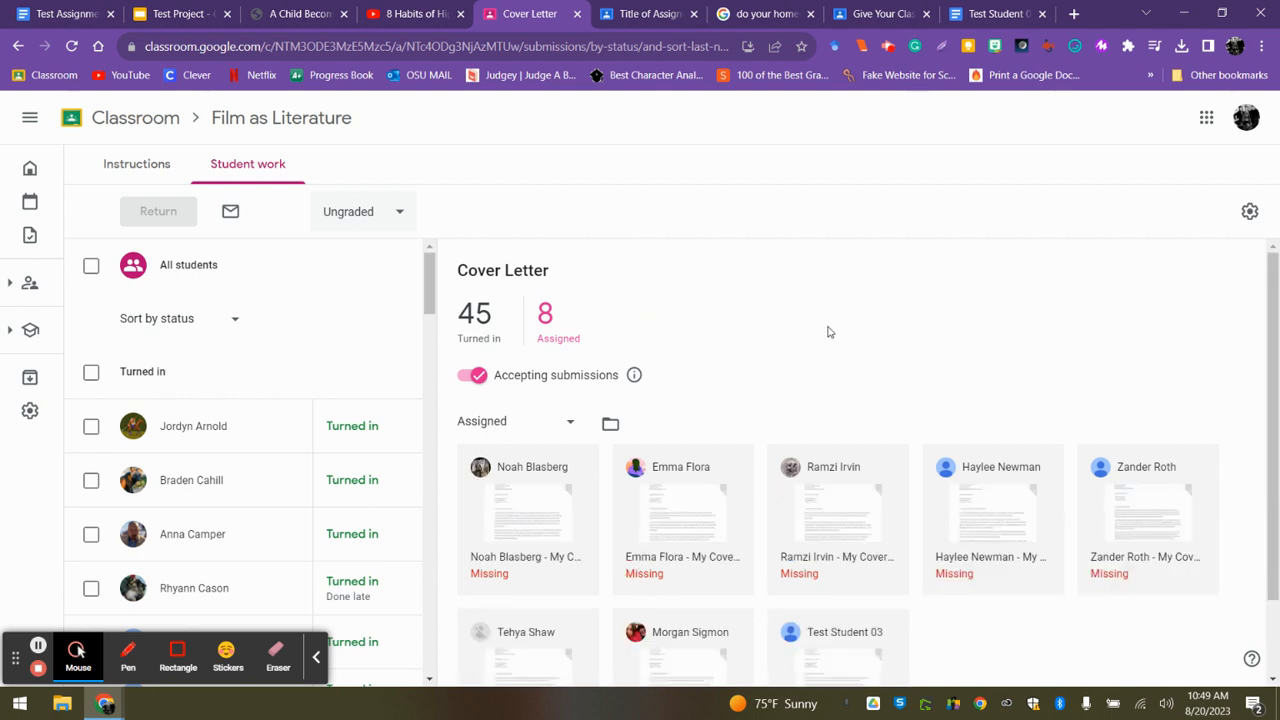
click(475, 318)
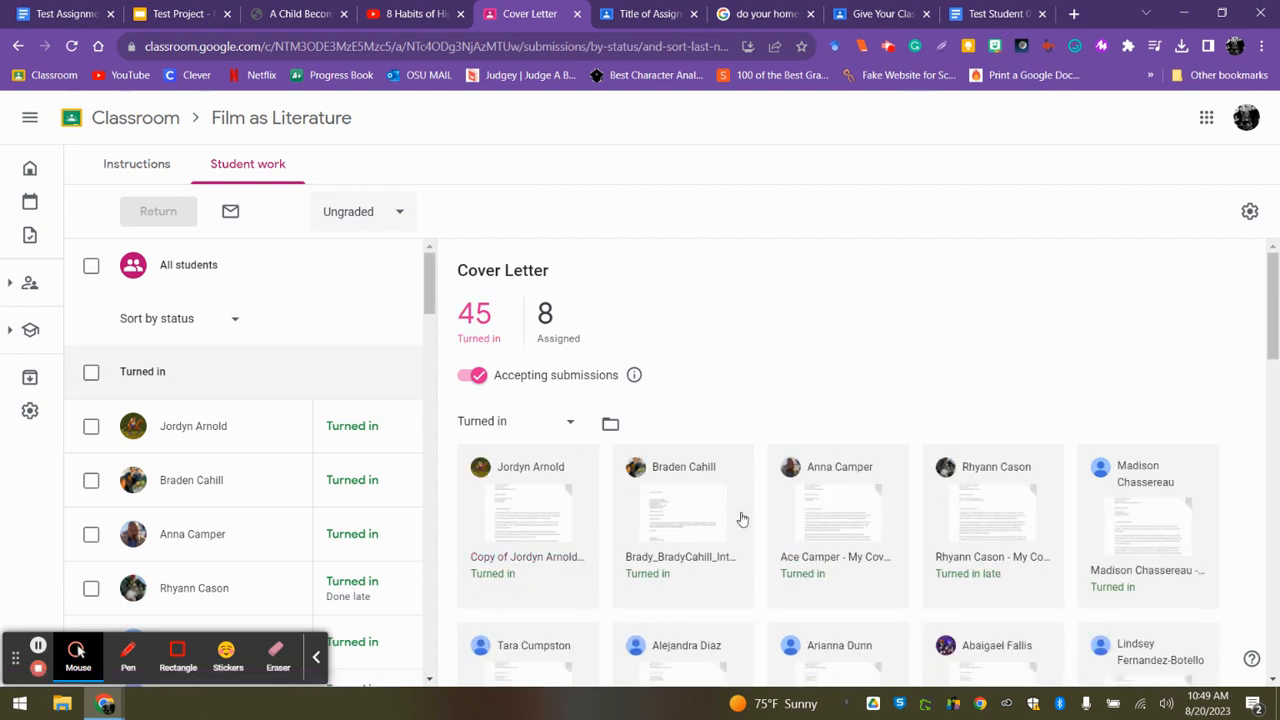
Open the first turned-in Cover Letter, page through the following students' submissions, and select the private comment field.
click(531, 504)
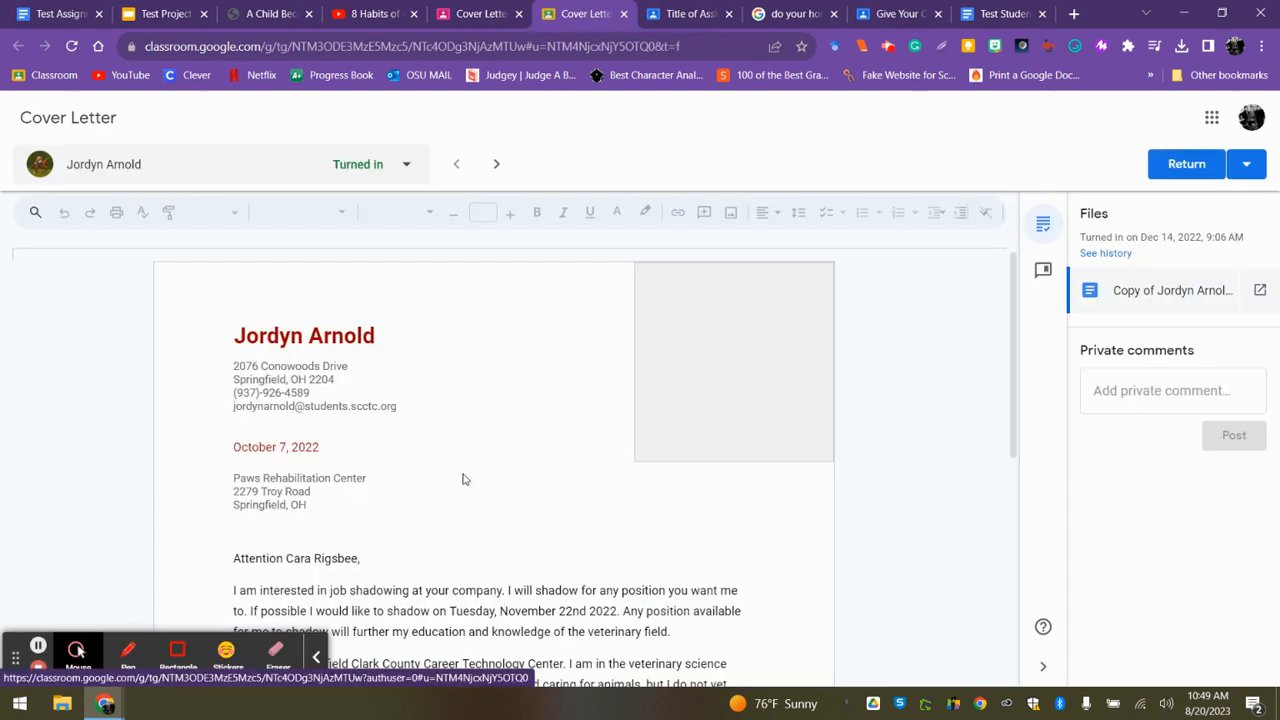
click(494, 165)
click(494, 165)
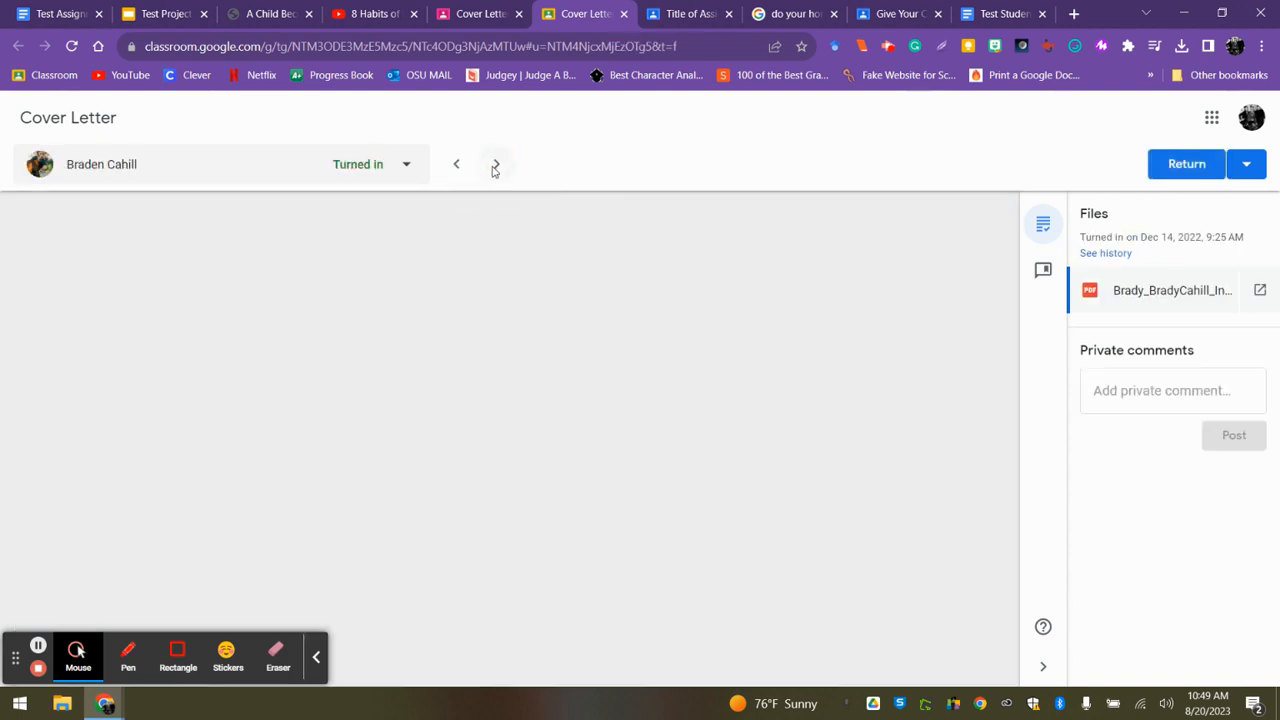
click(494, 166)
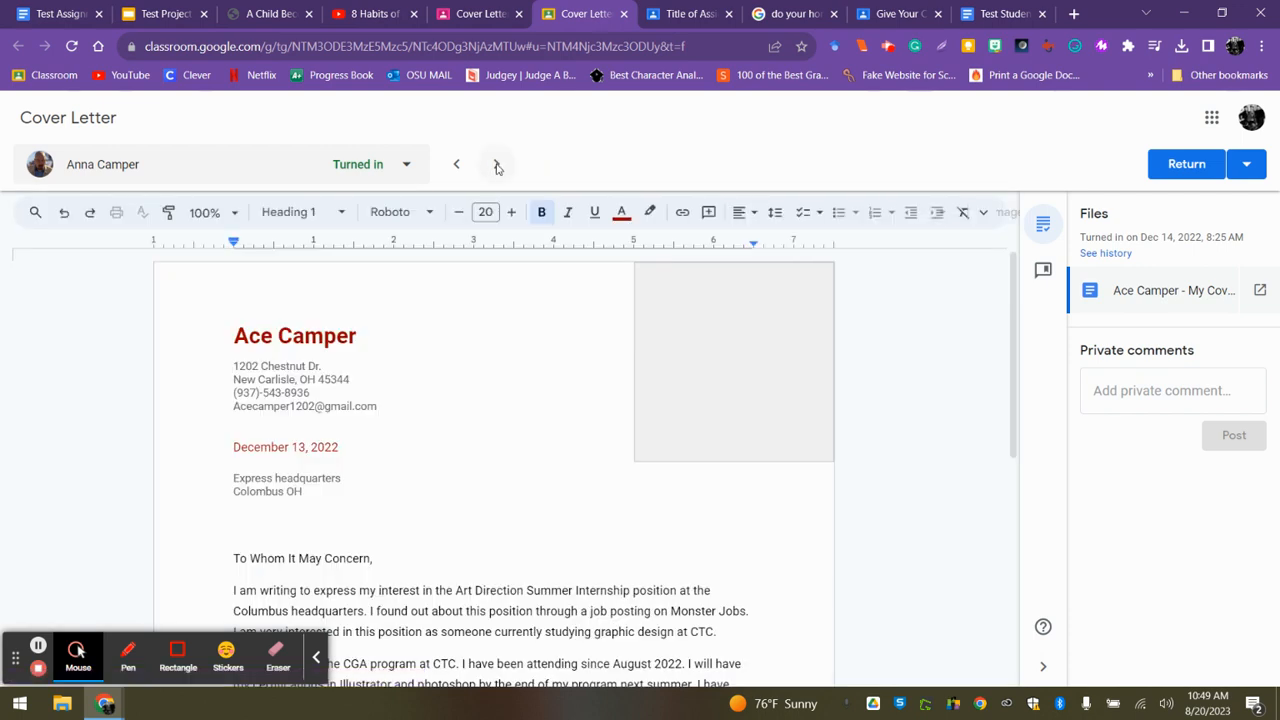
click(496, 166)
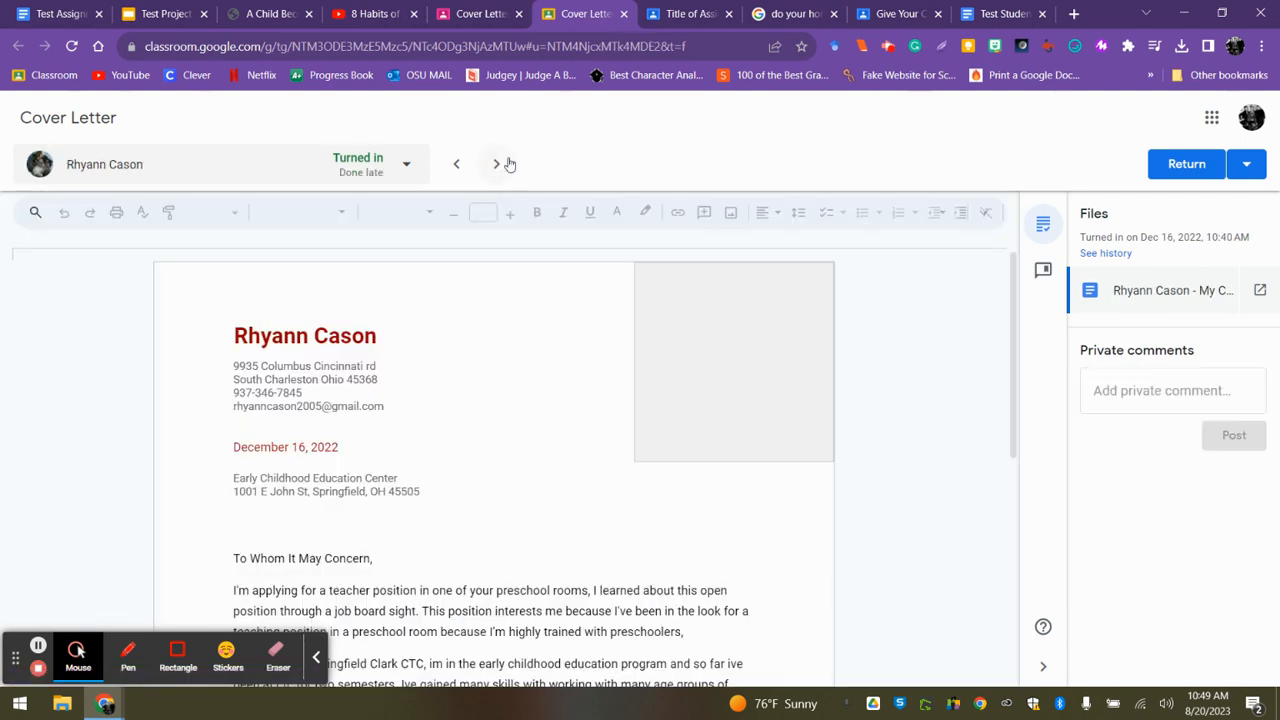
click(494, 166)
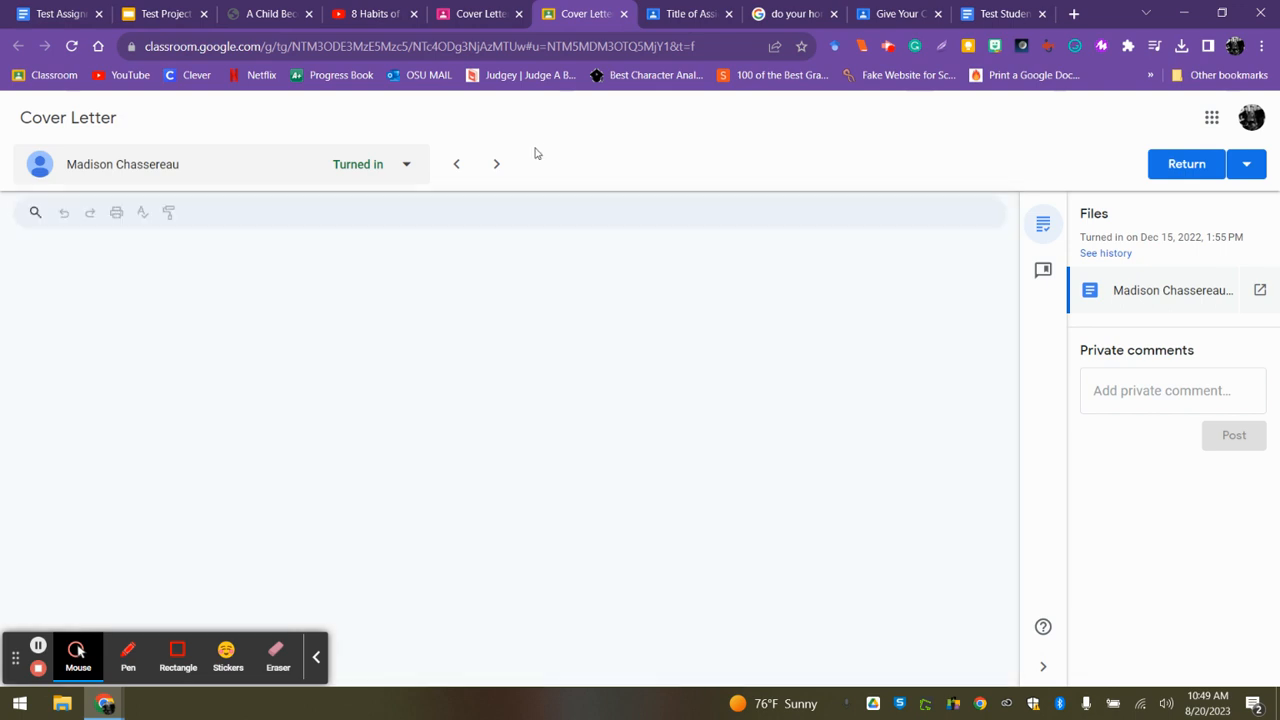
click(494, 166)
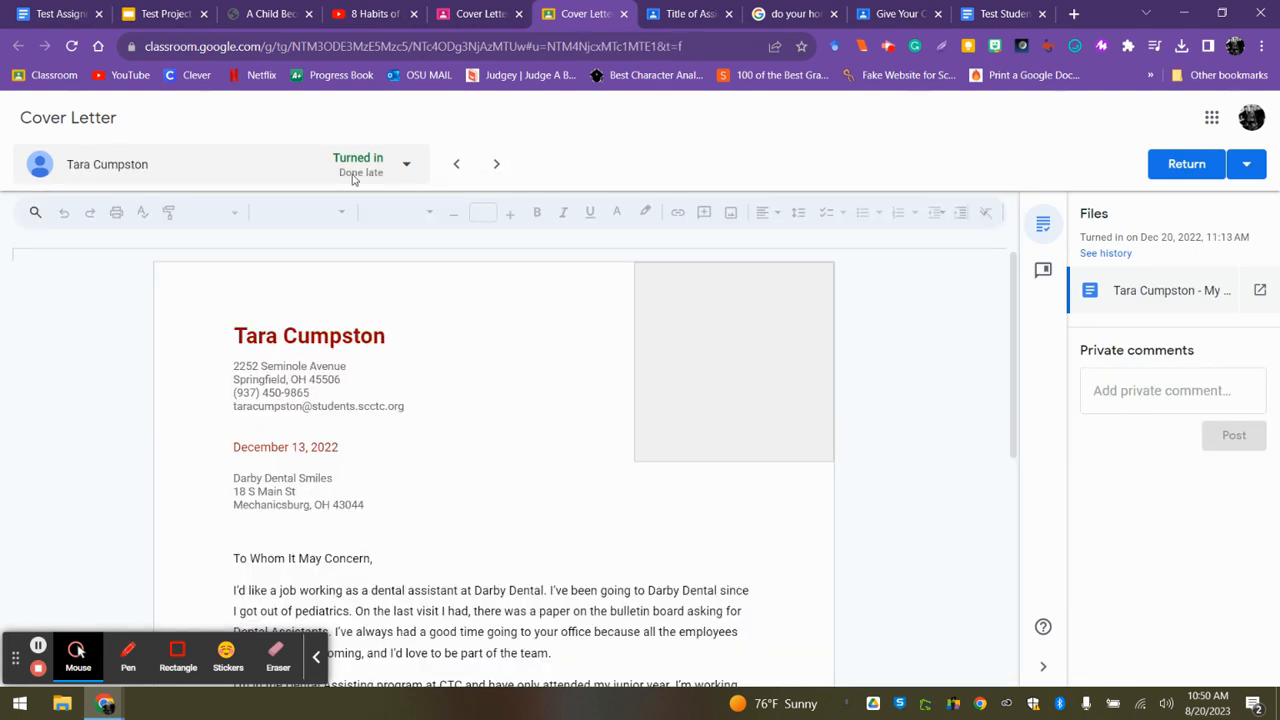
click(495, 166)
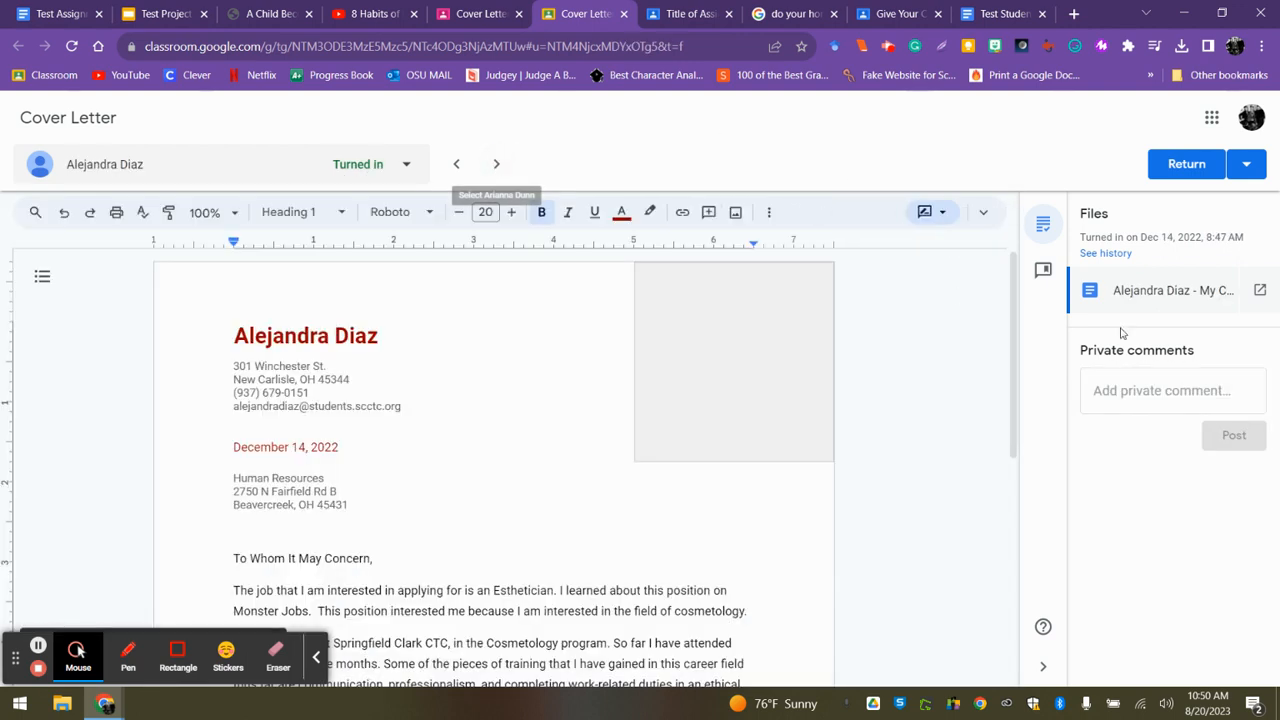
click(1116, 394)
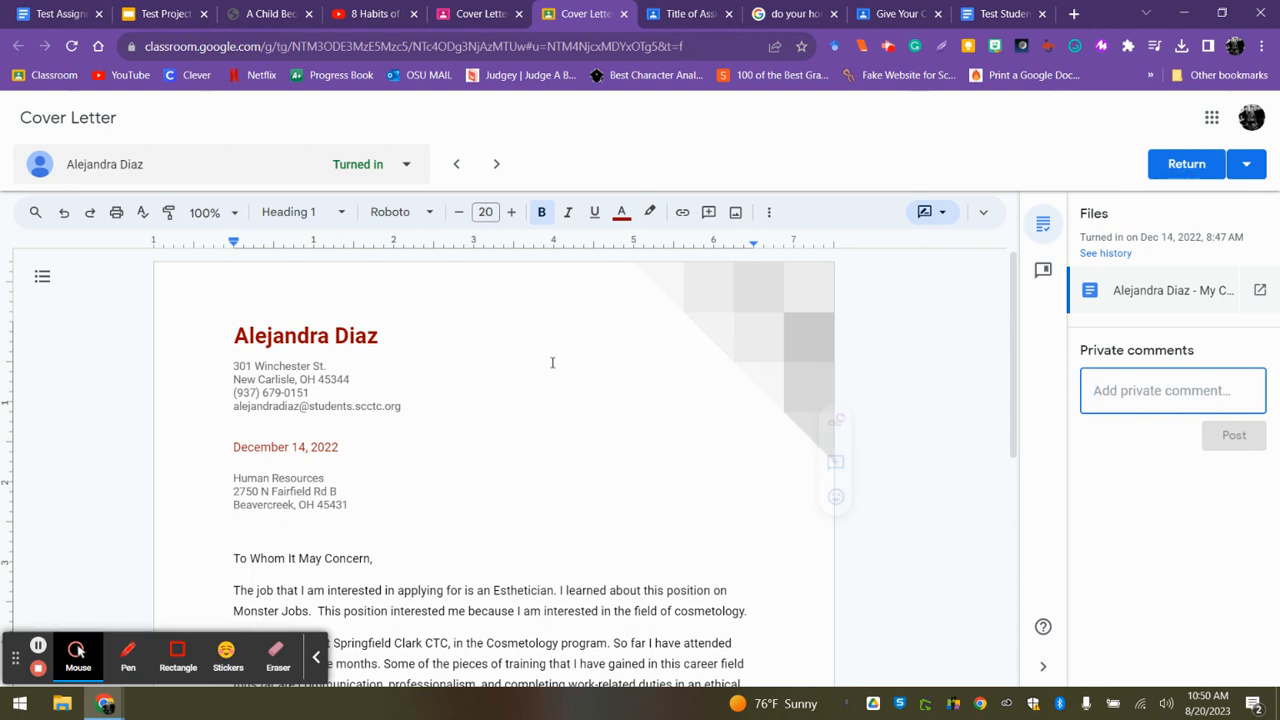
Return to the class "Give Your Class a Name" and start a new assignment in its classwork.
click(687, 16)
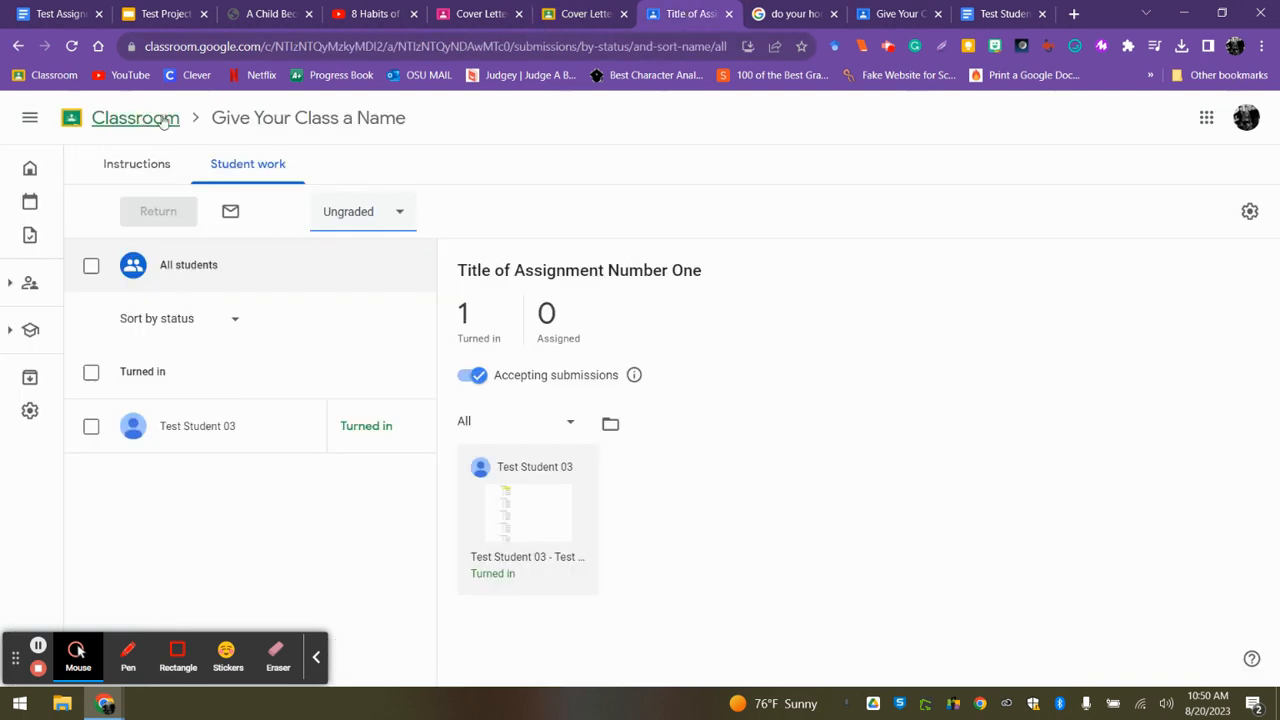
click(279, 120)
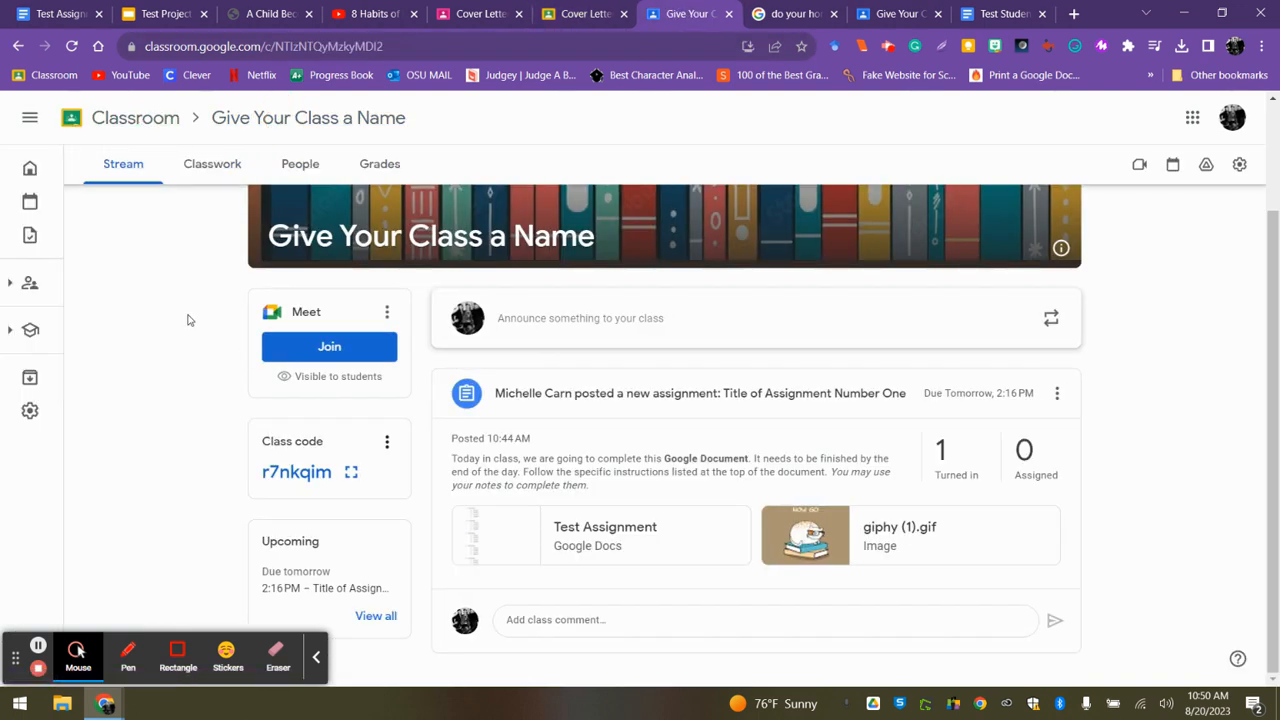
click(213, 170)
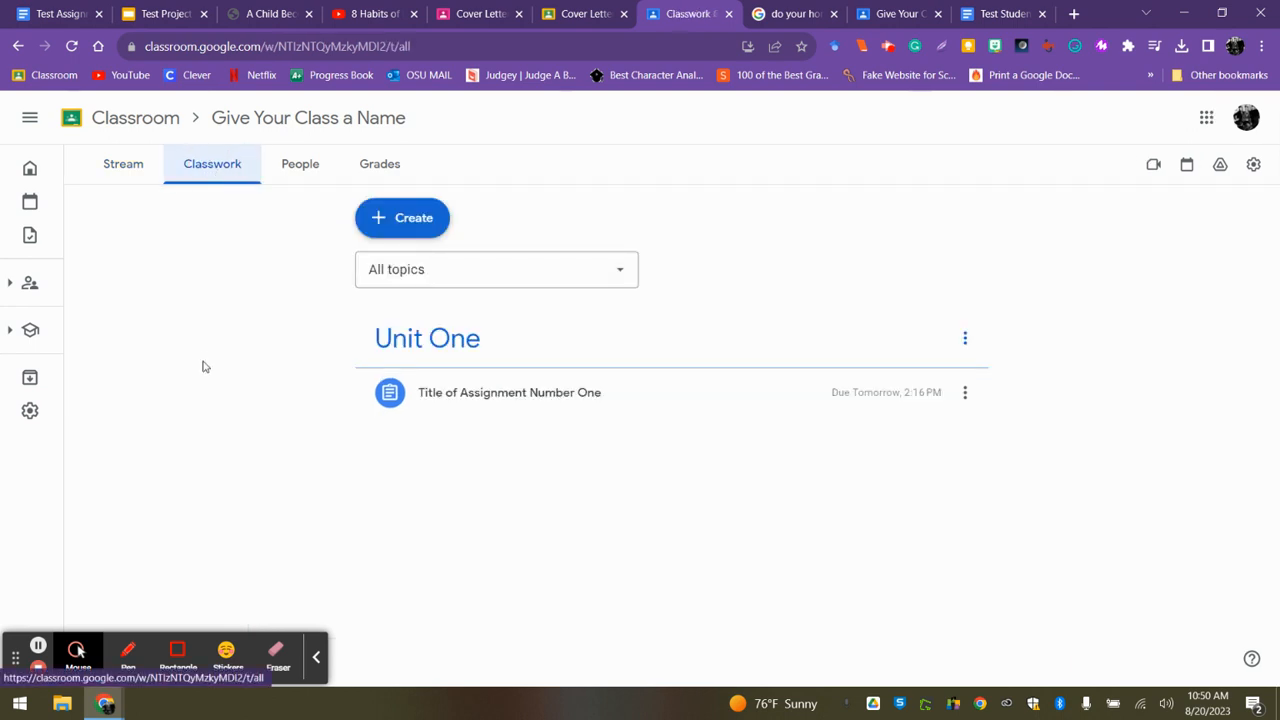
click(399, 220)
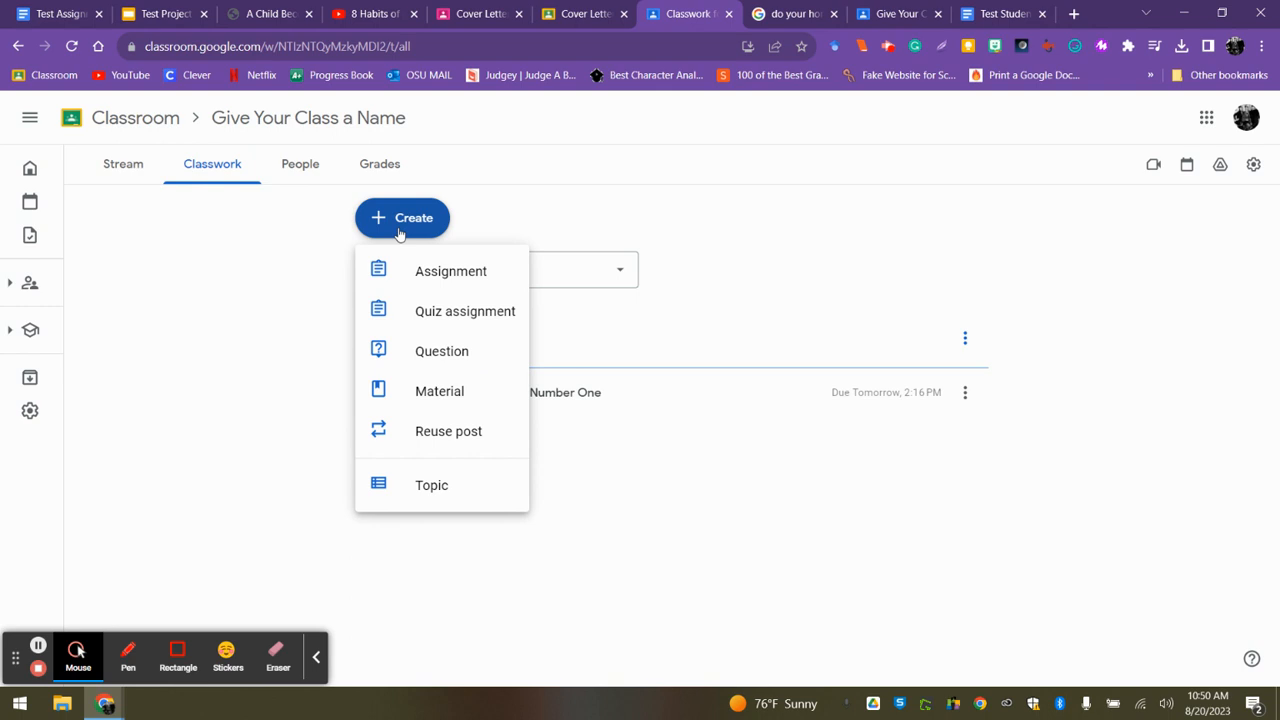
click(448, 282)
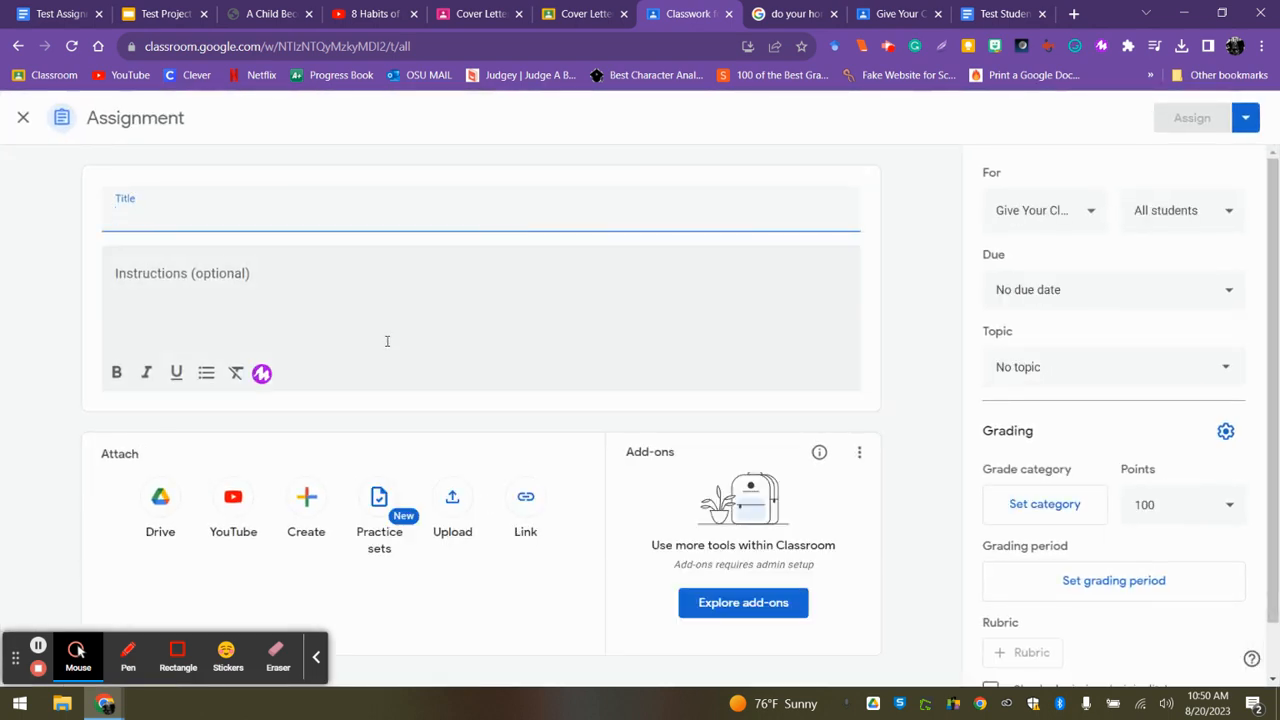
Title the assignment "Assignment for Students" and enter the instructions "Write my directions or explanation here.".
text(Assignment for Students)
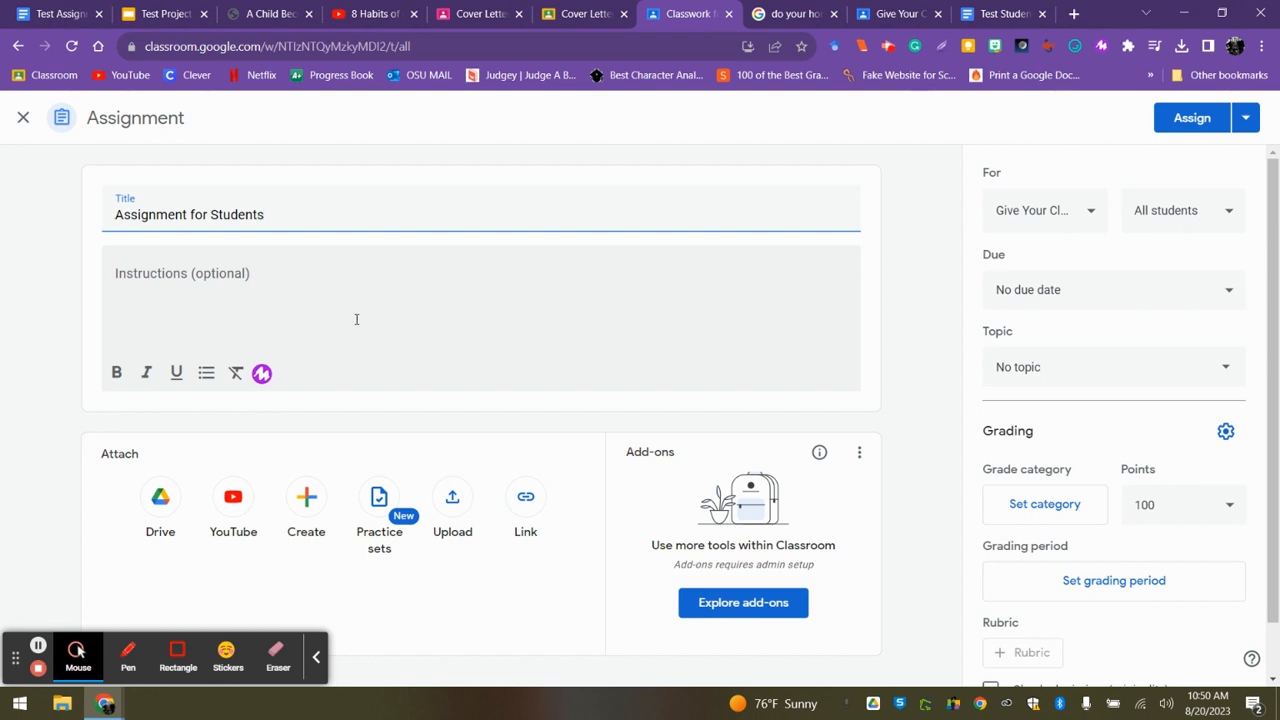
click(355, 318)
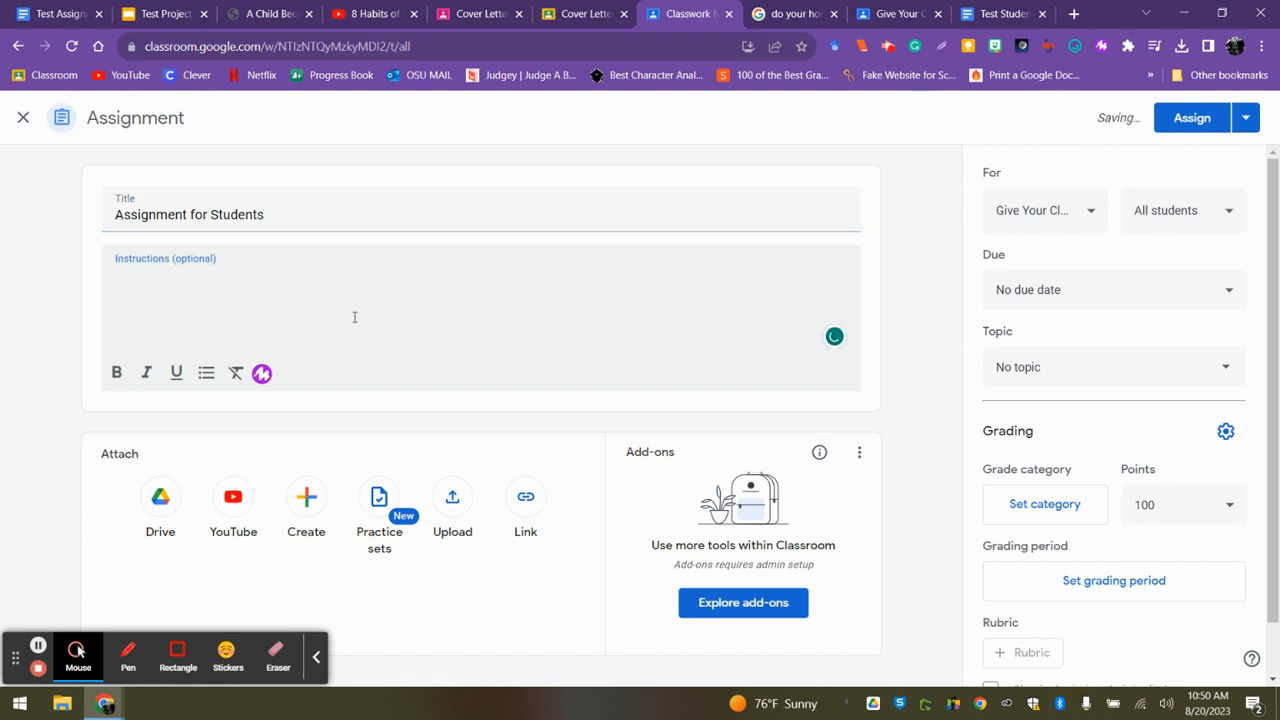
text(Write my directions or explan)
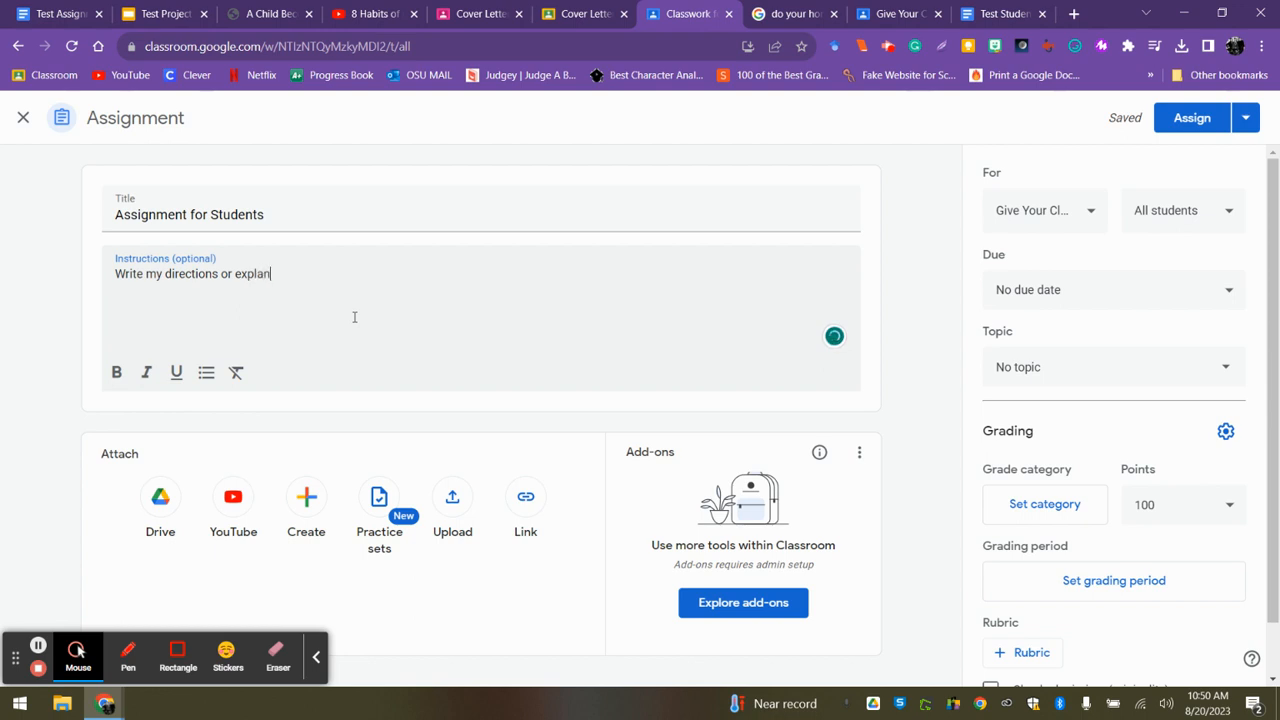
text(here.)
click(316, 662)
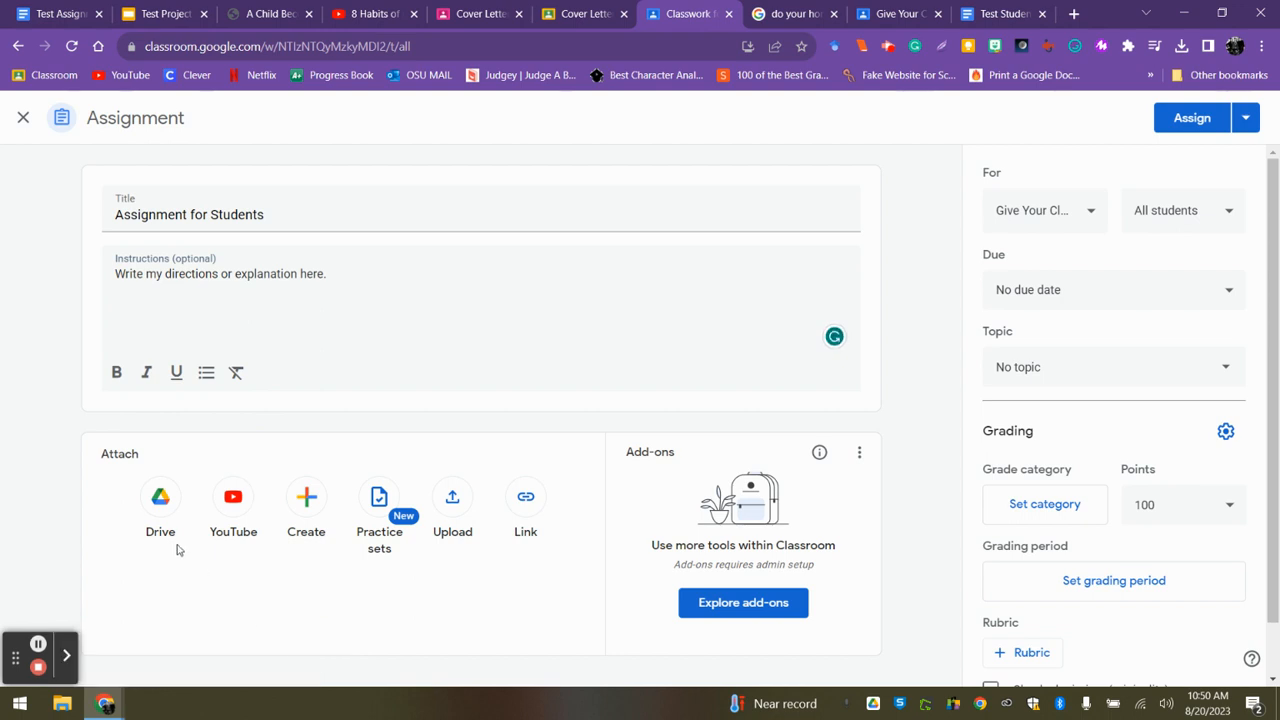
Attach the Test Project slides from Google Drive and set them to make a copy for each student.
click(159, 496)
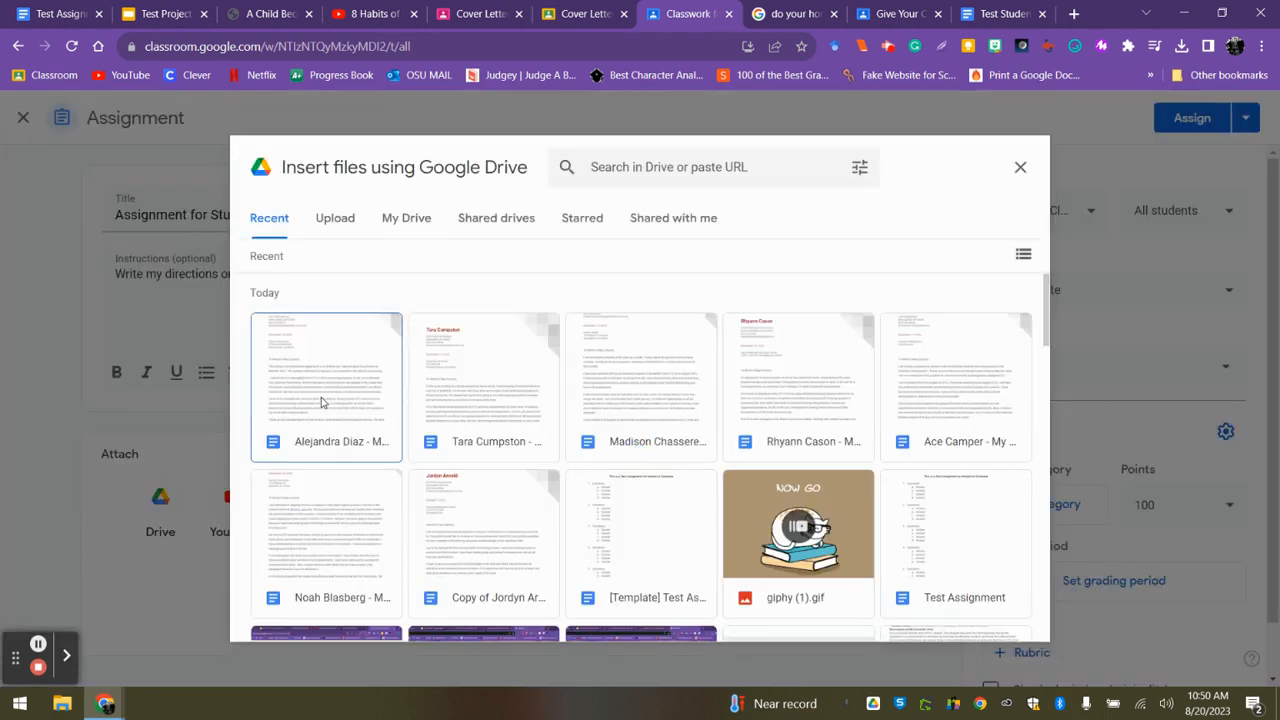
drag(1045, 315, 1036, 378)
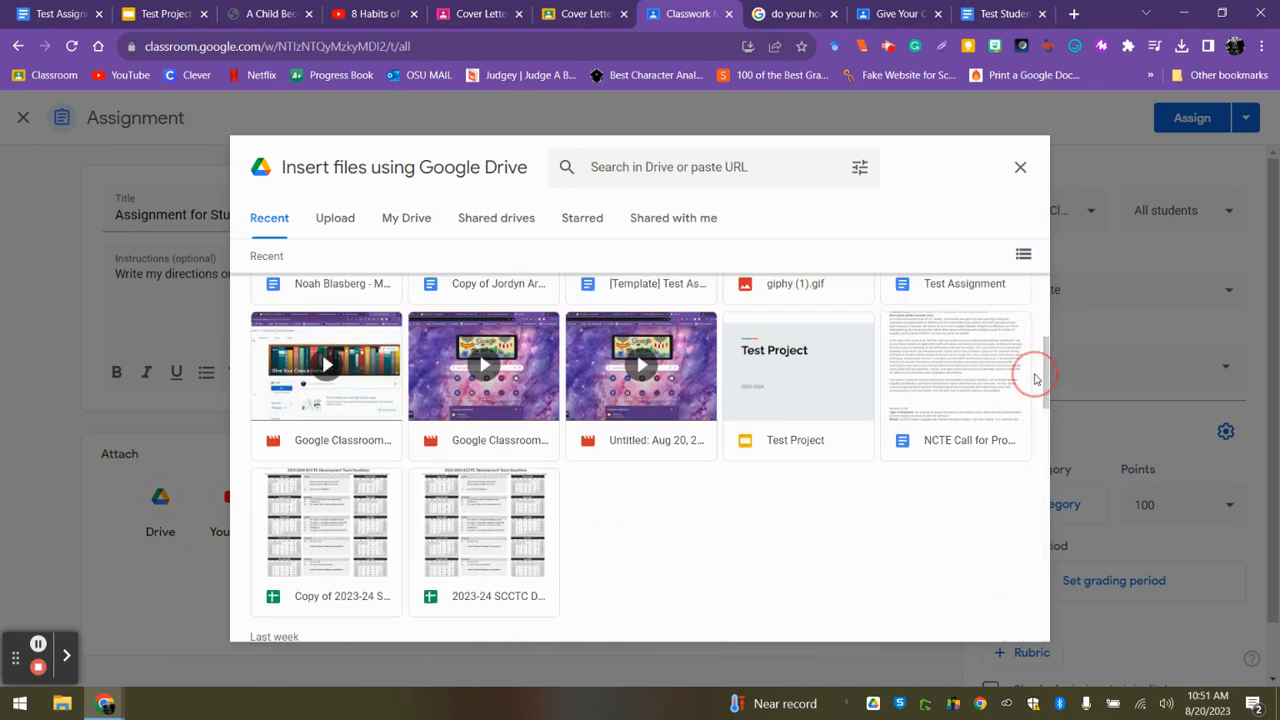
double_click(807, 392)
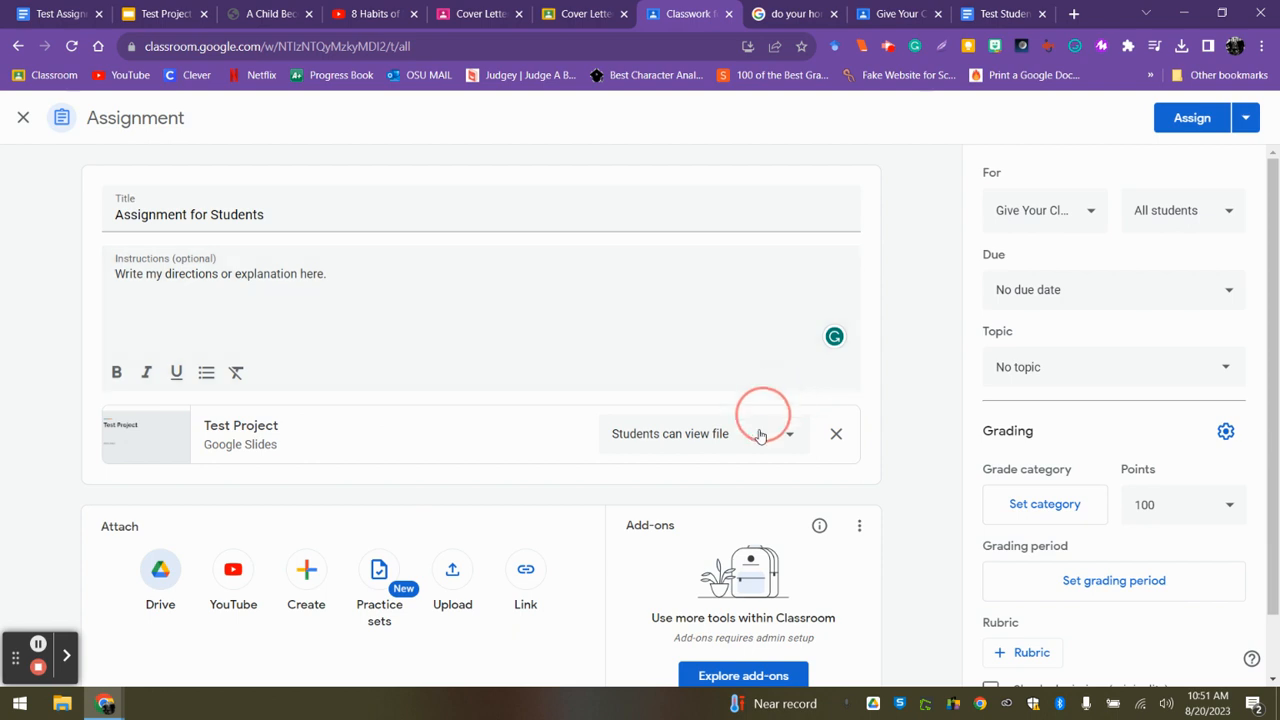
click(759, 445)
click(700, 516)
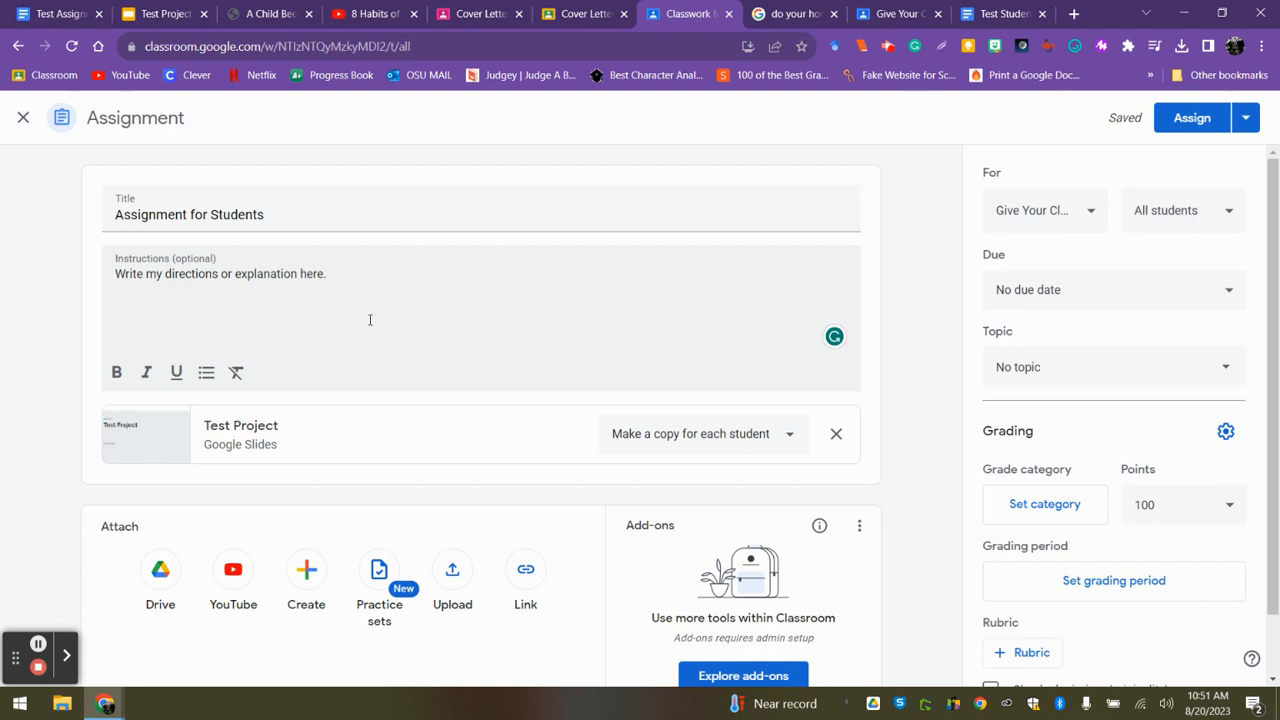
click(160, 575)
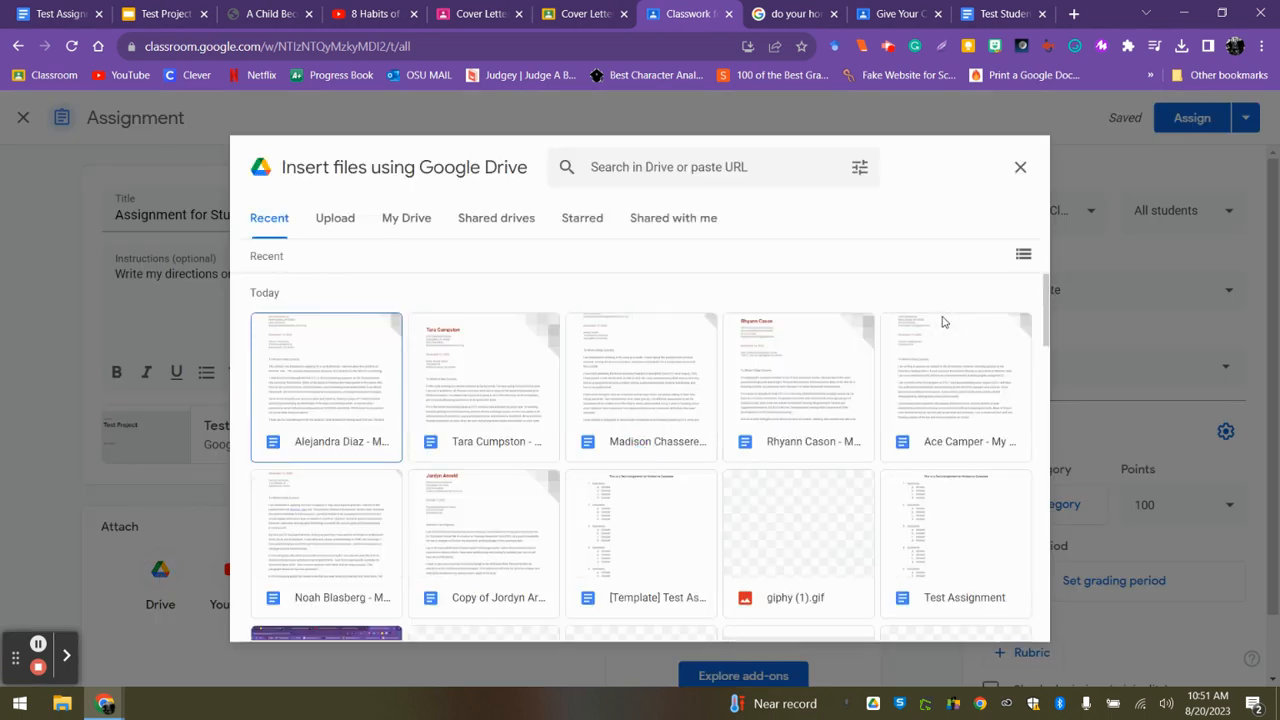
drag(1045, 314, 1012, 340)
click(1020, 167)
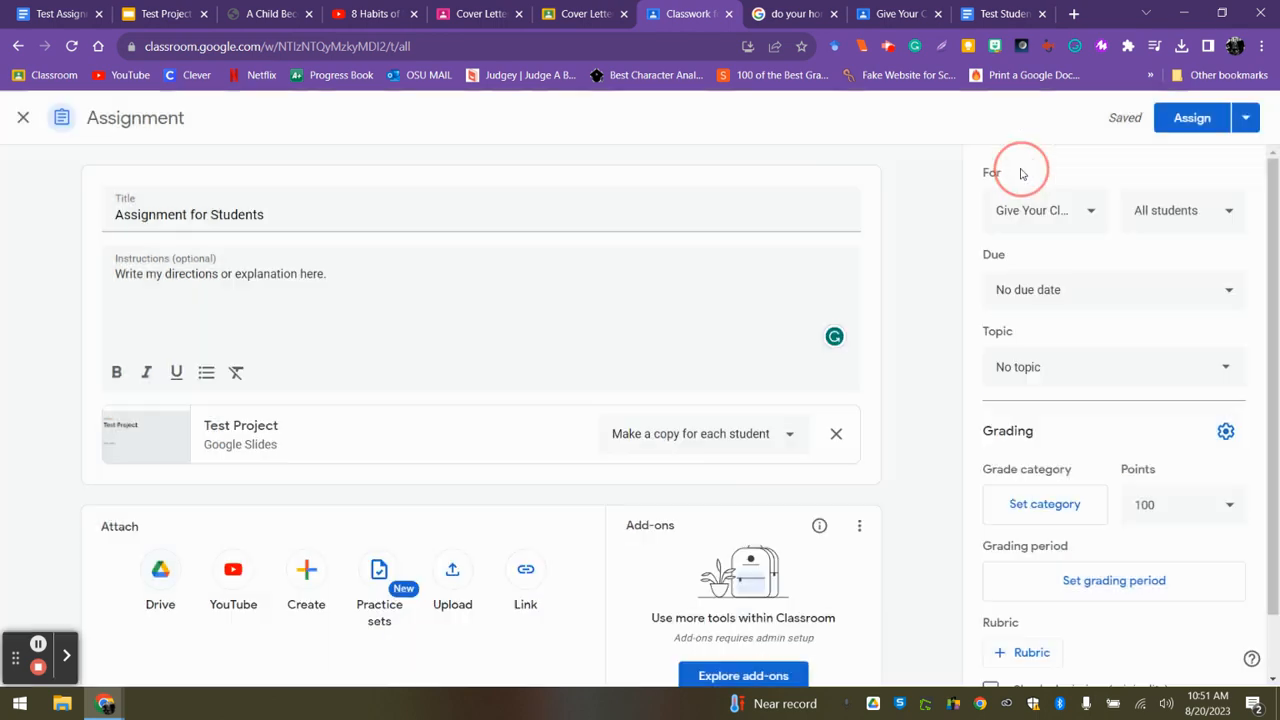
Upload "2023-2024 Classroom Expectations (12).pdf" from the computer's Downloads folder as an attachment.
click(452, 569)
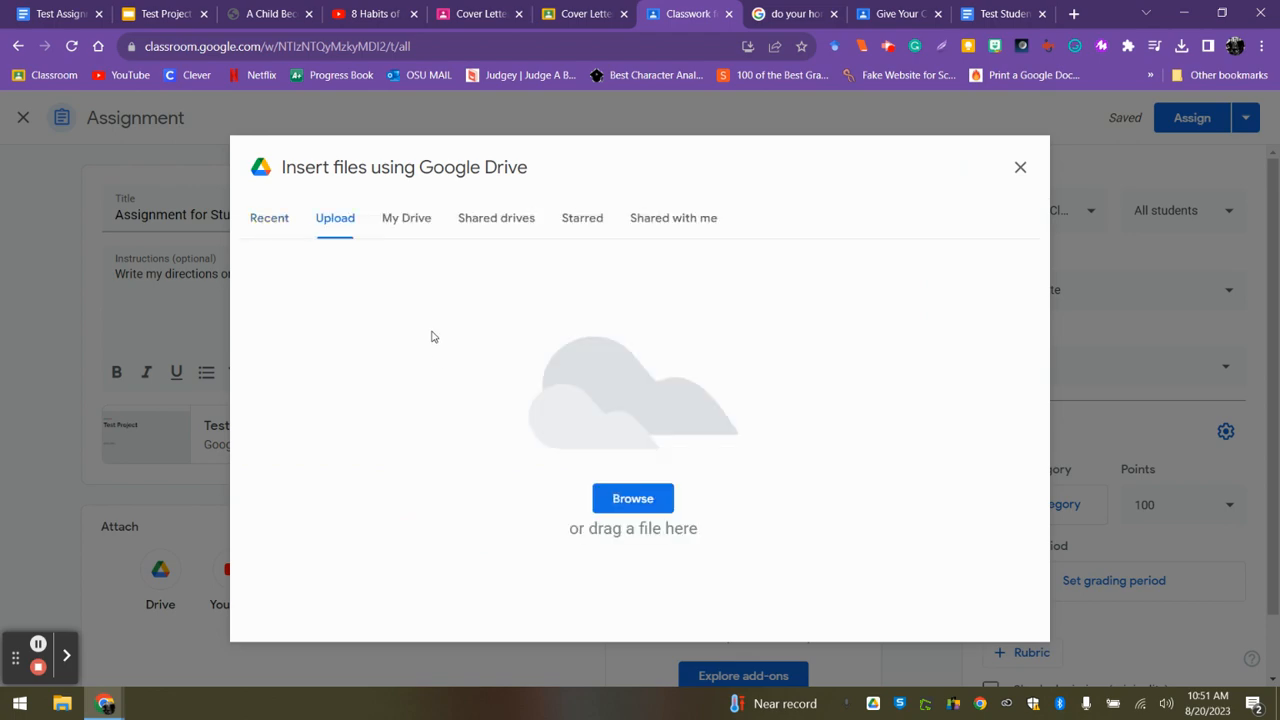
click(631, 496)
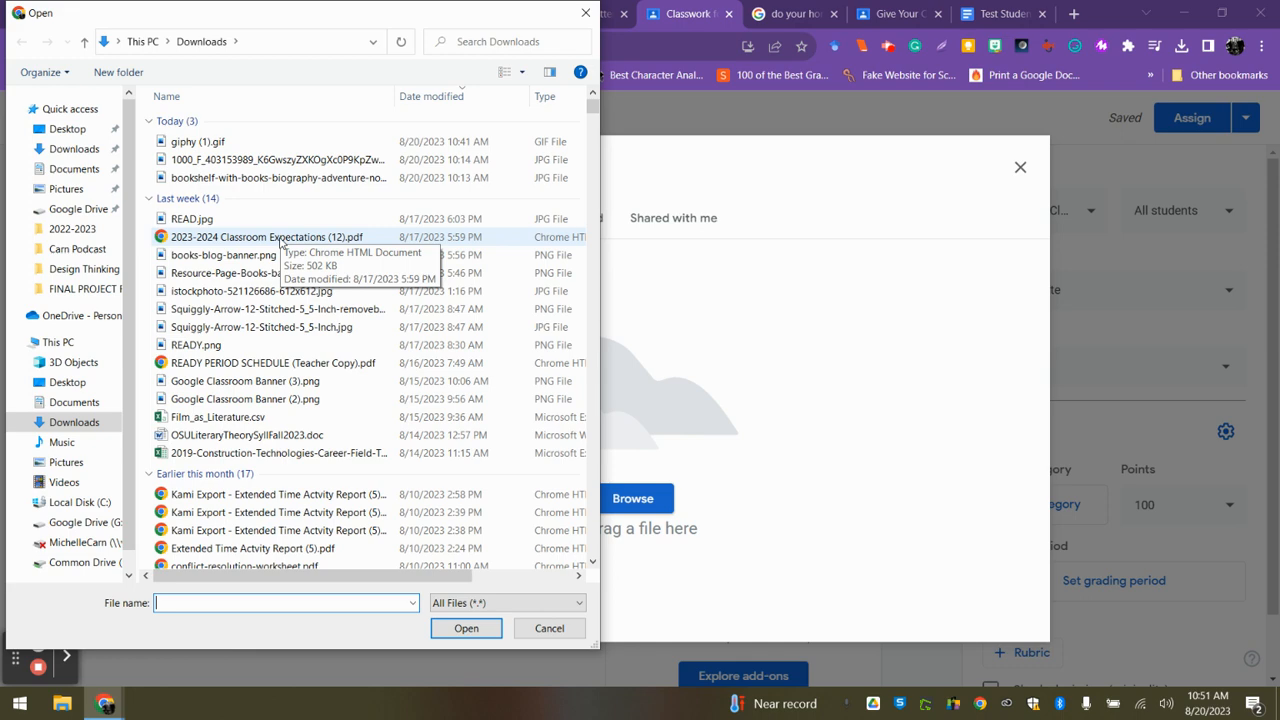
double_click(281, 241)
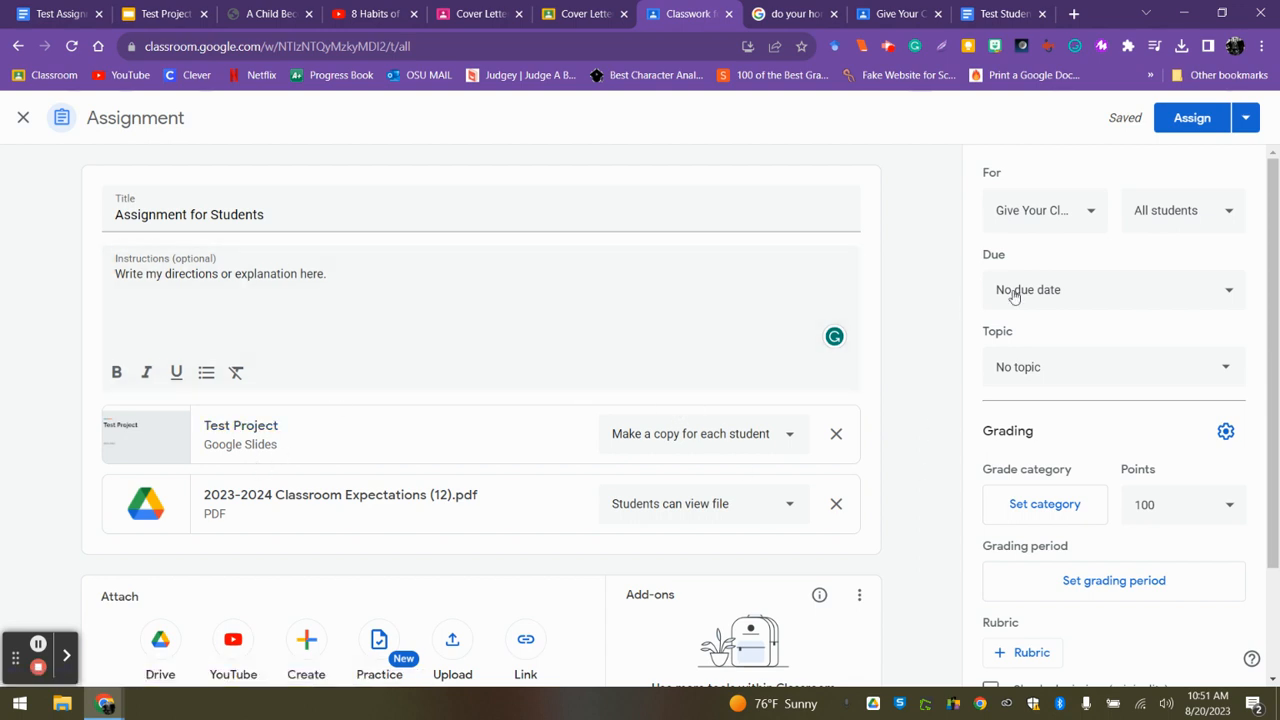
Set the assignment's due date to Aug 23, 2023 at 11:59 PM and its topic to Unit One.
click(1059, 294)
click(1032, 371)
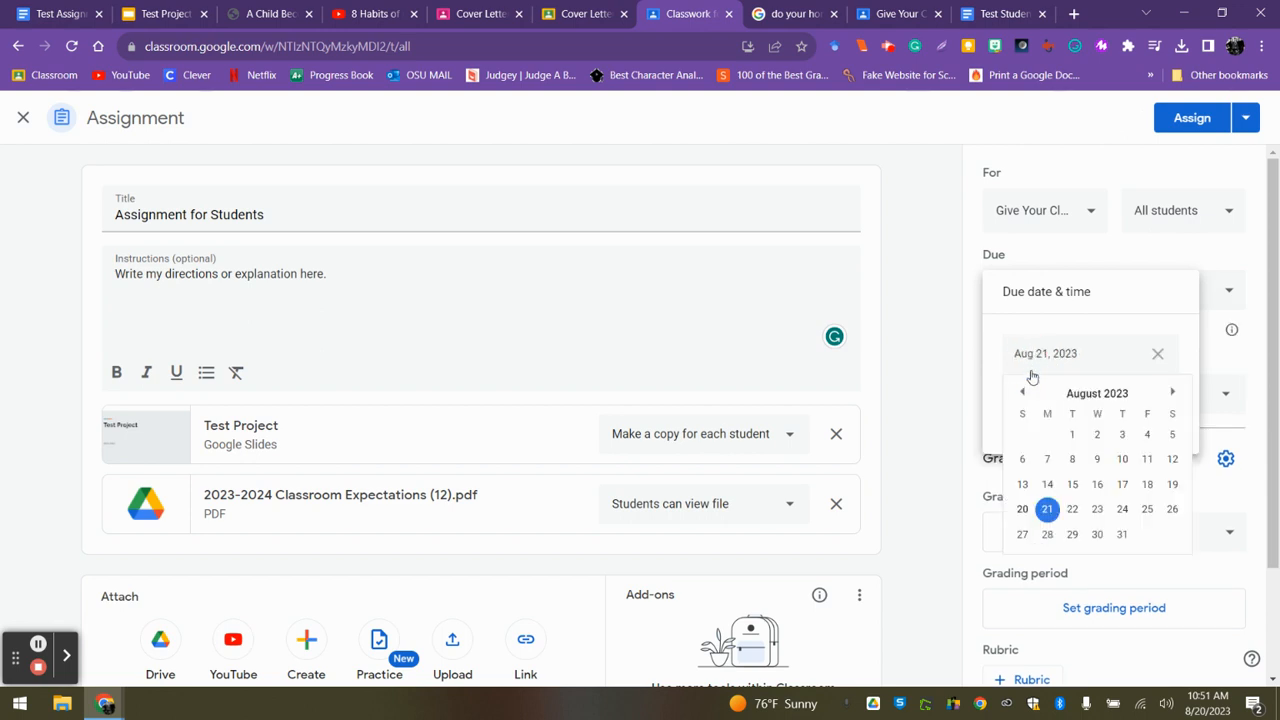
click(1097, 512)
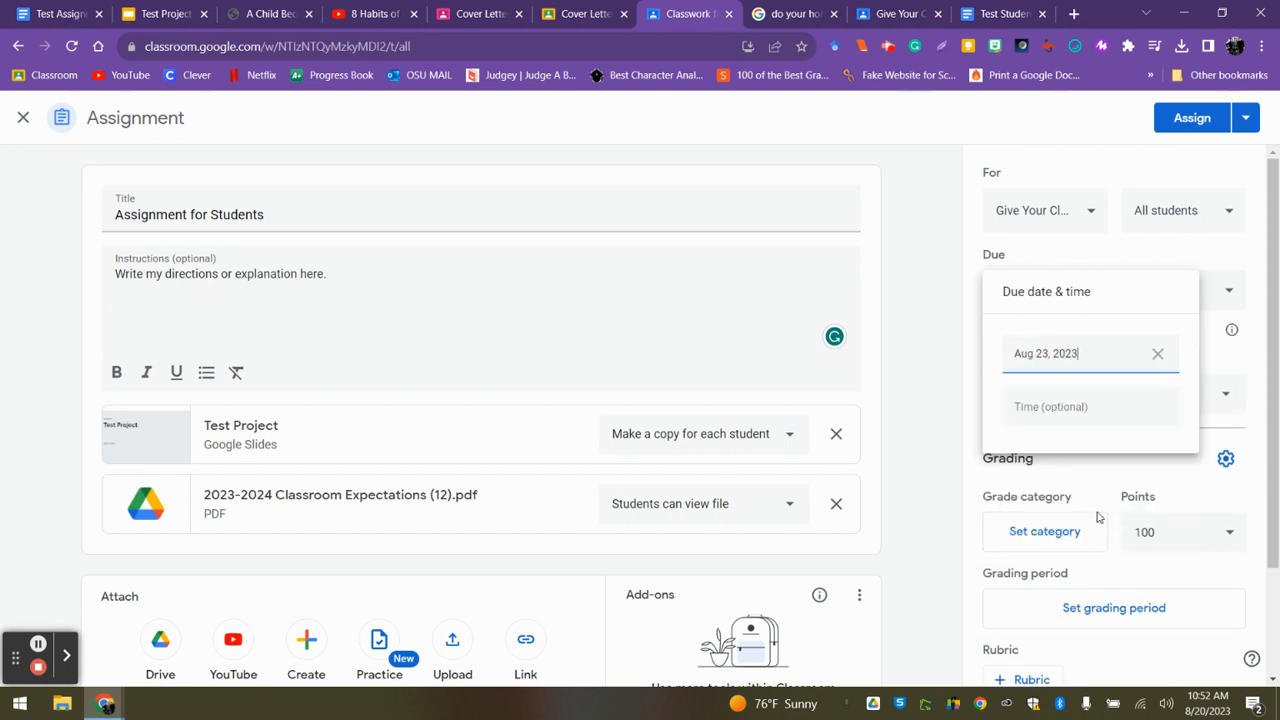
click(1060, 405)
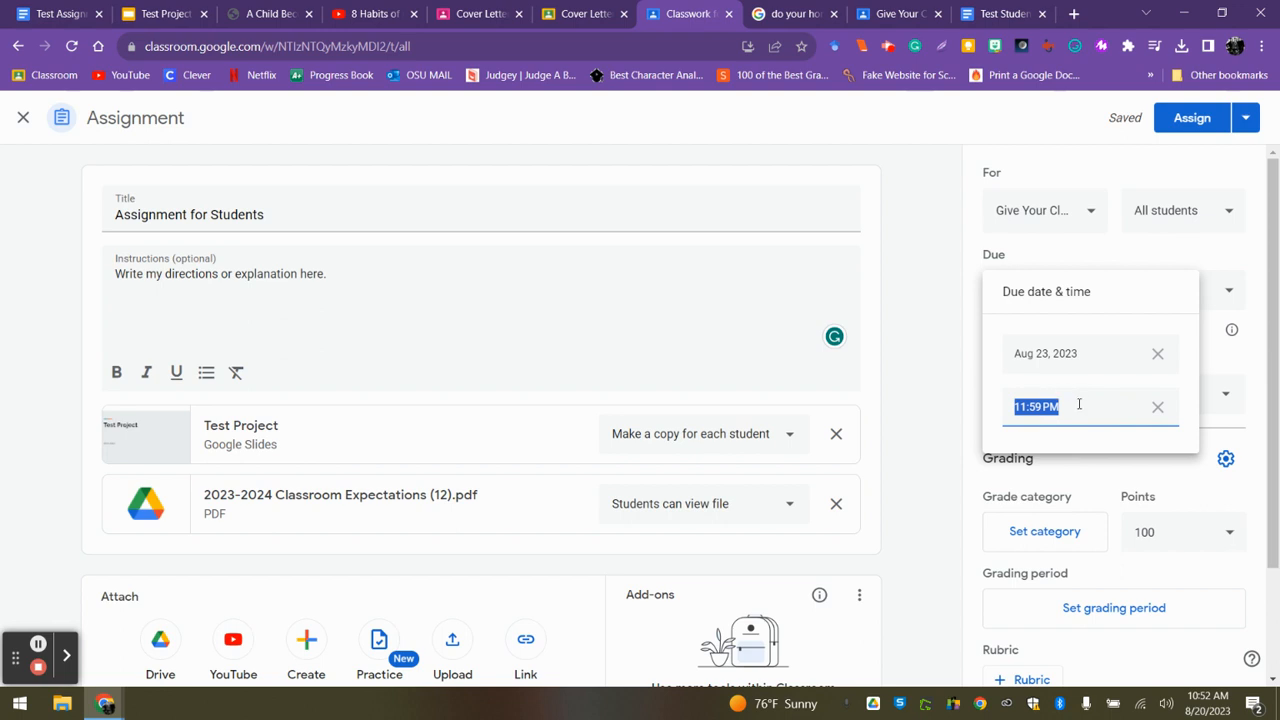
click(928, 395)
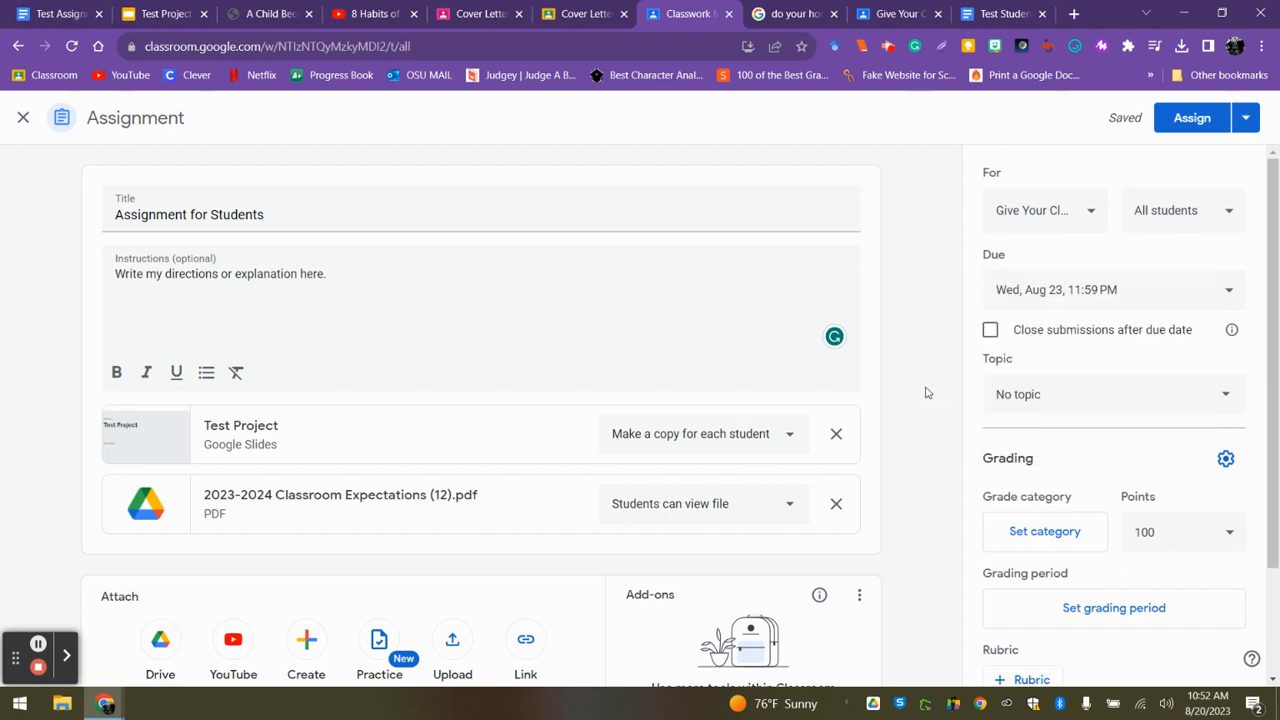
click(1037, 398)
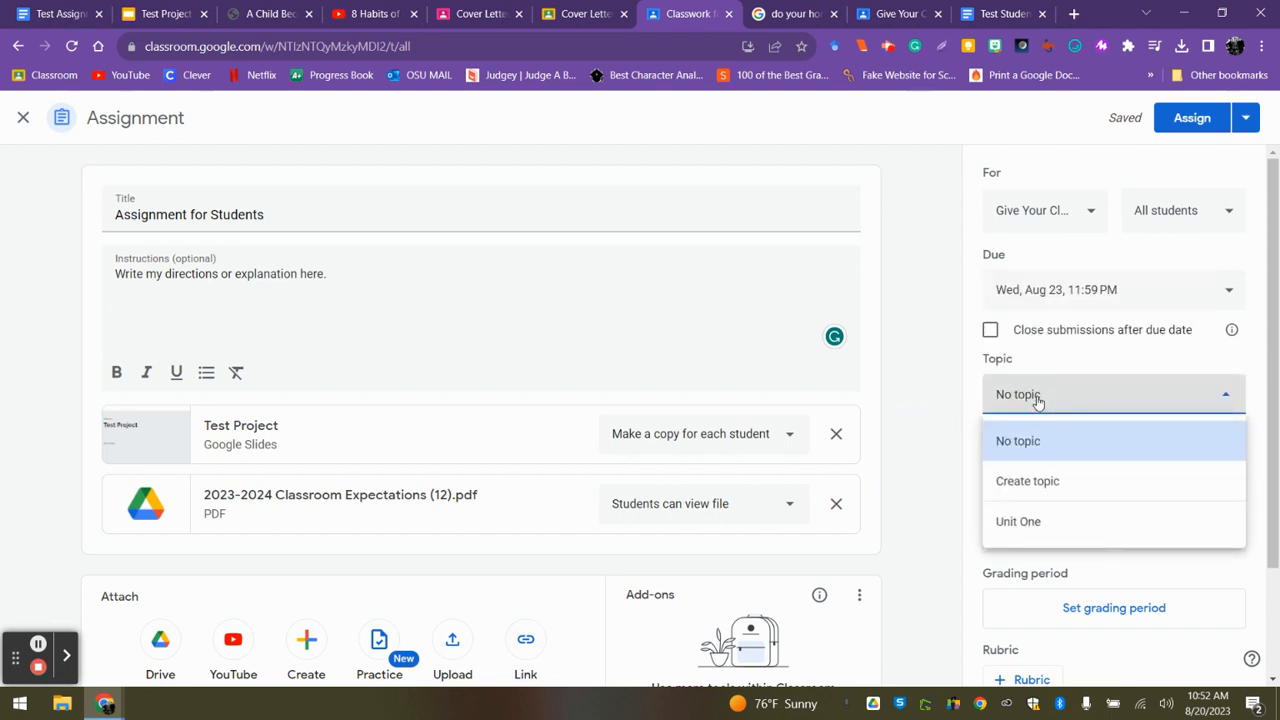
click(1020, 525)
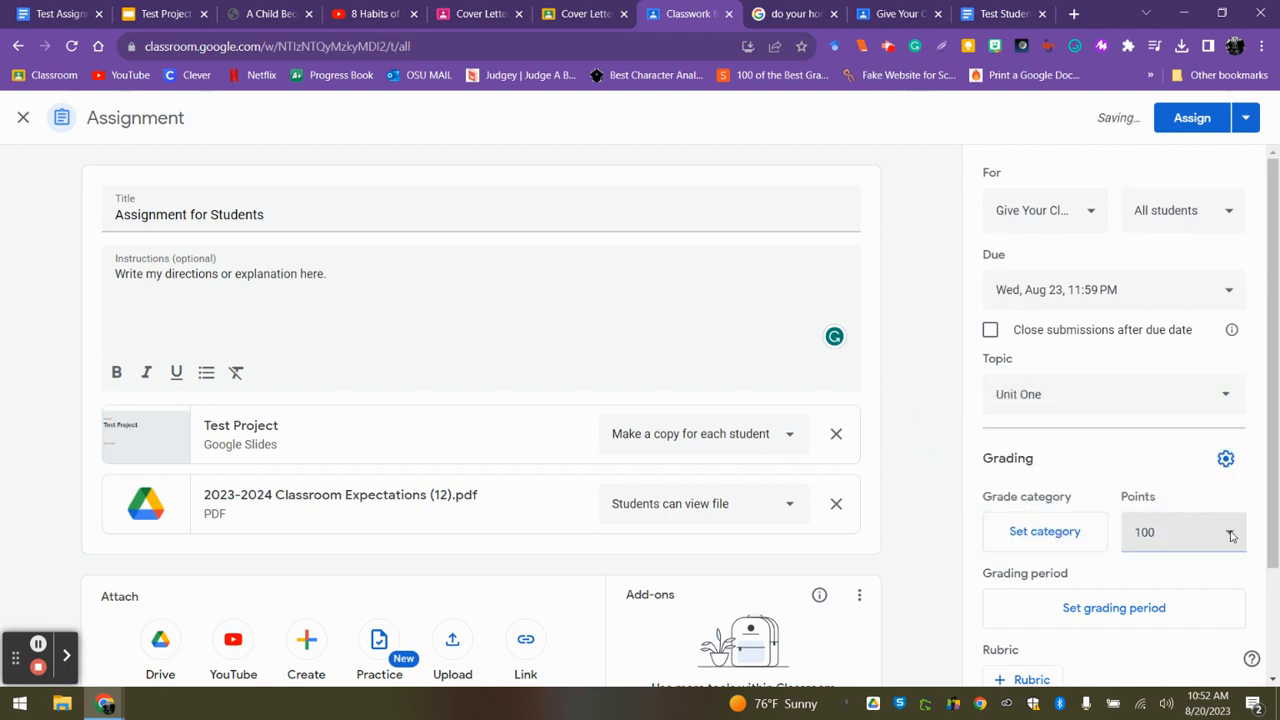
Make the assignment ungraded and assign it to all students in the class.
click(1231, 536)
click(1162, 586)
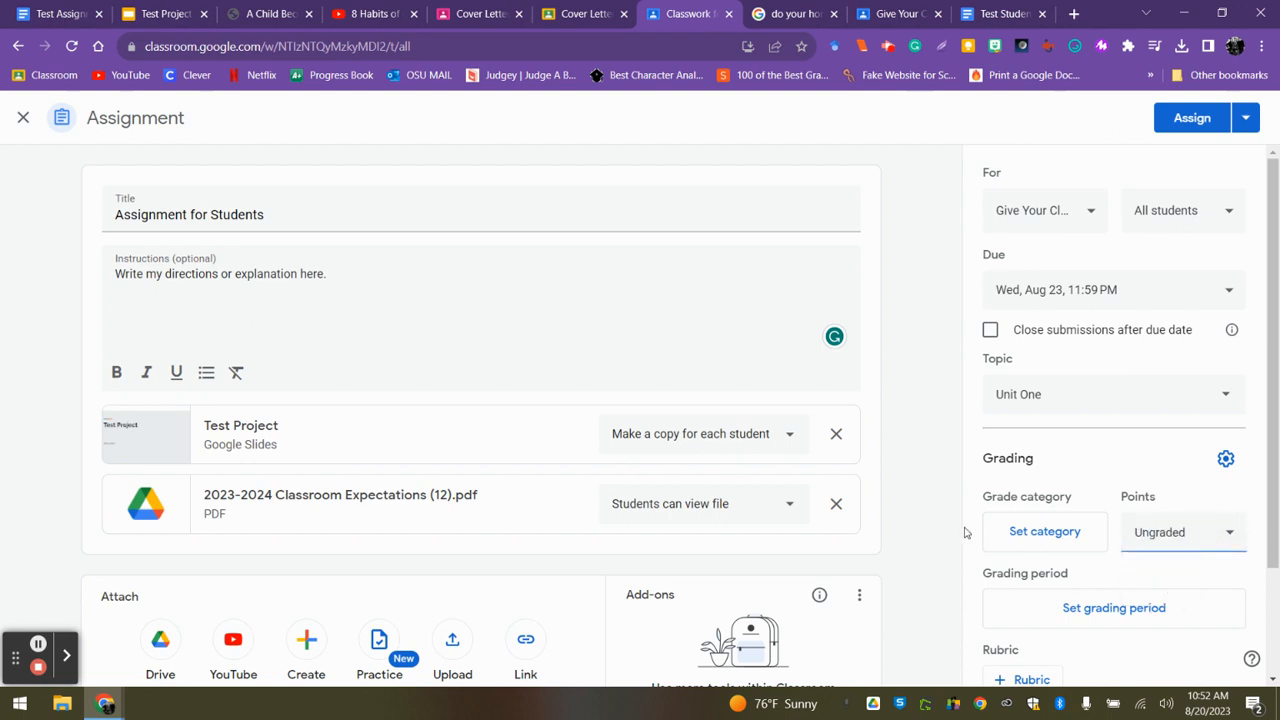
click(908, 360)
click(1176, 124)
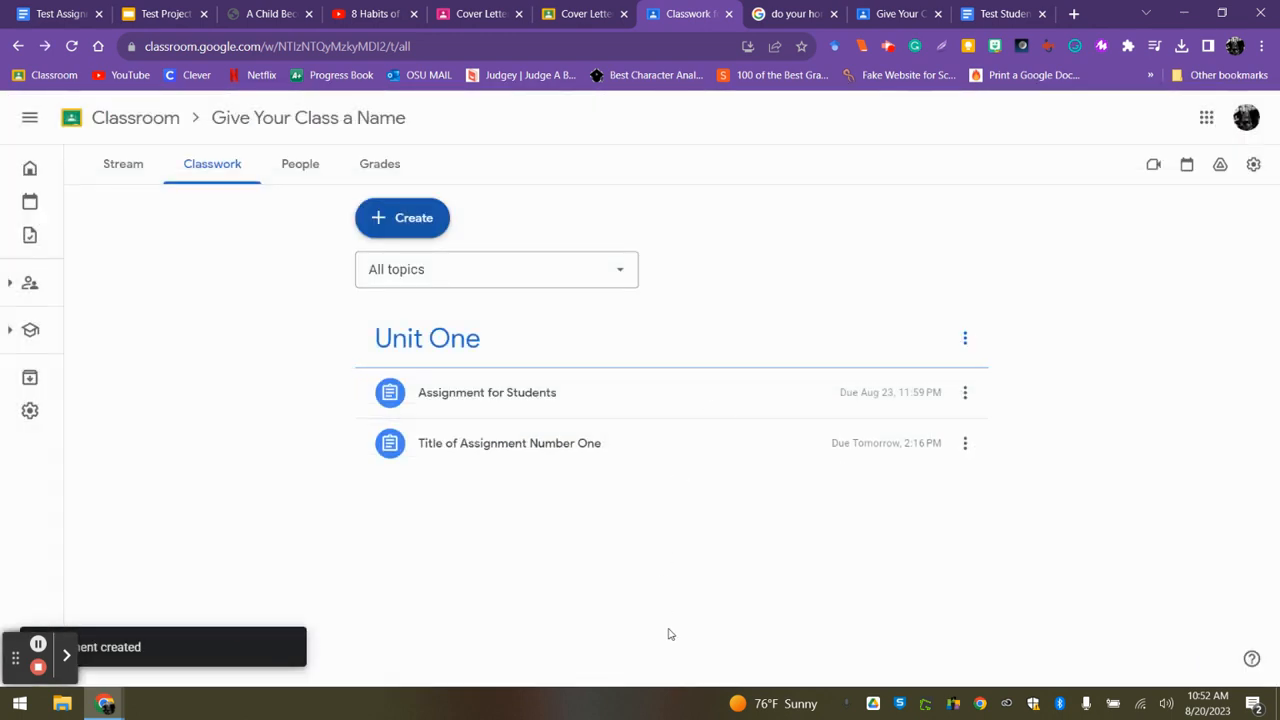
Return to the teacher's class stream and reload it to check the newly posted assignment.
click(124, 166)
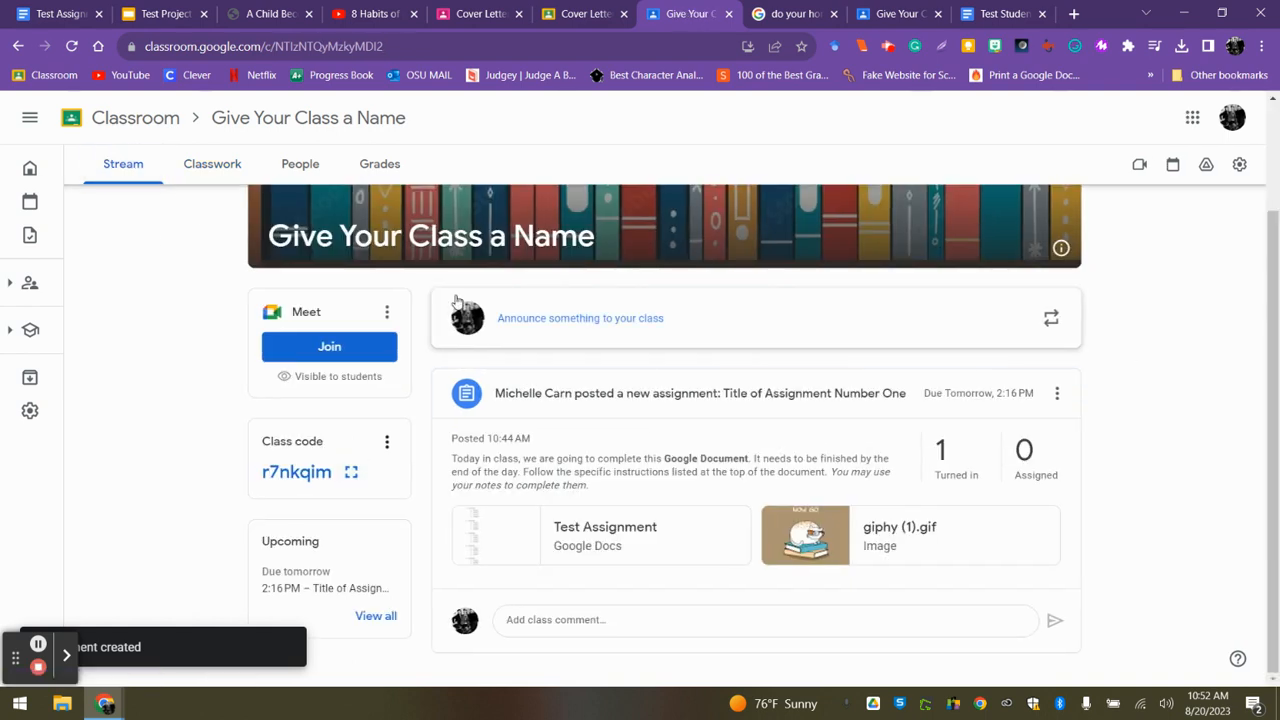
click(73, 47)
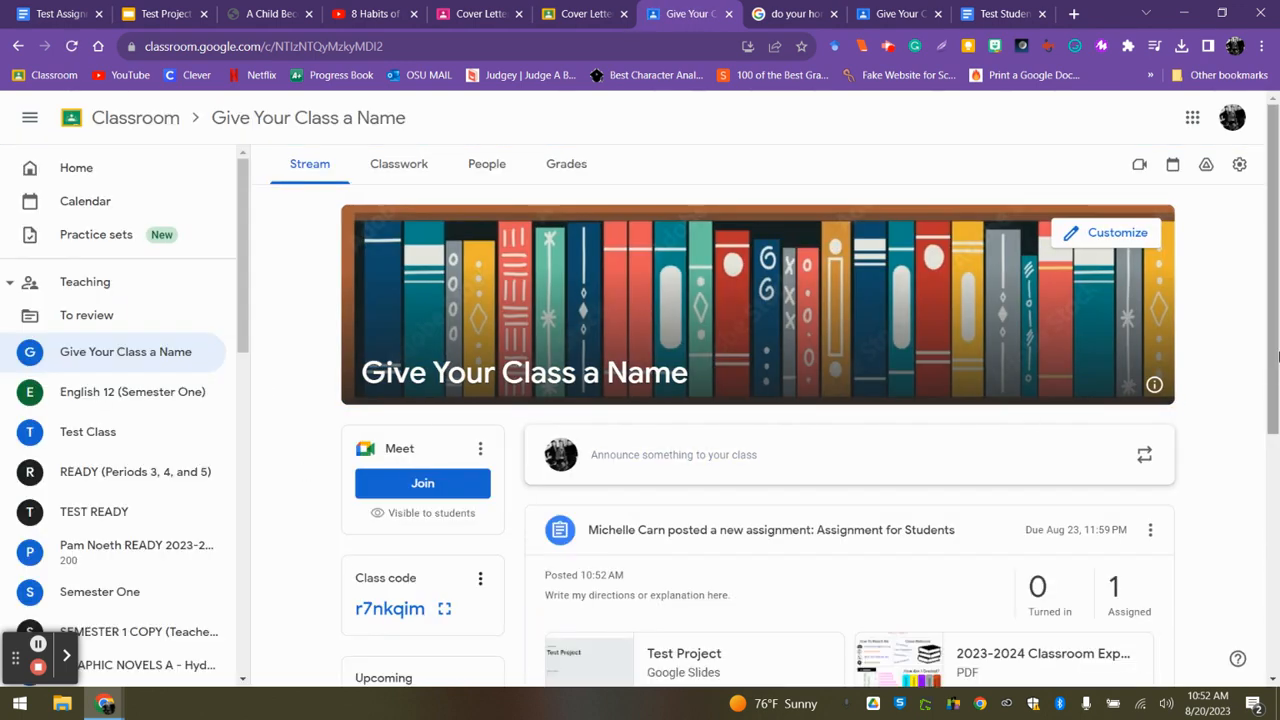
drag(1278, 284, 1278, 240)
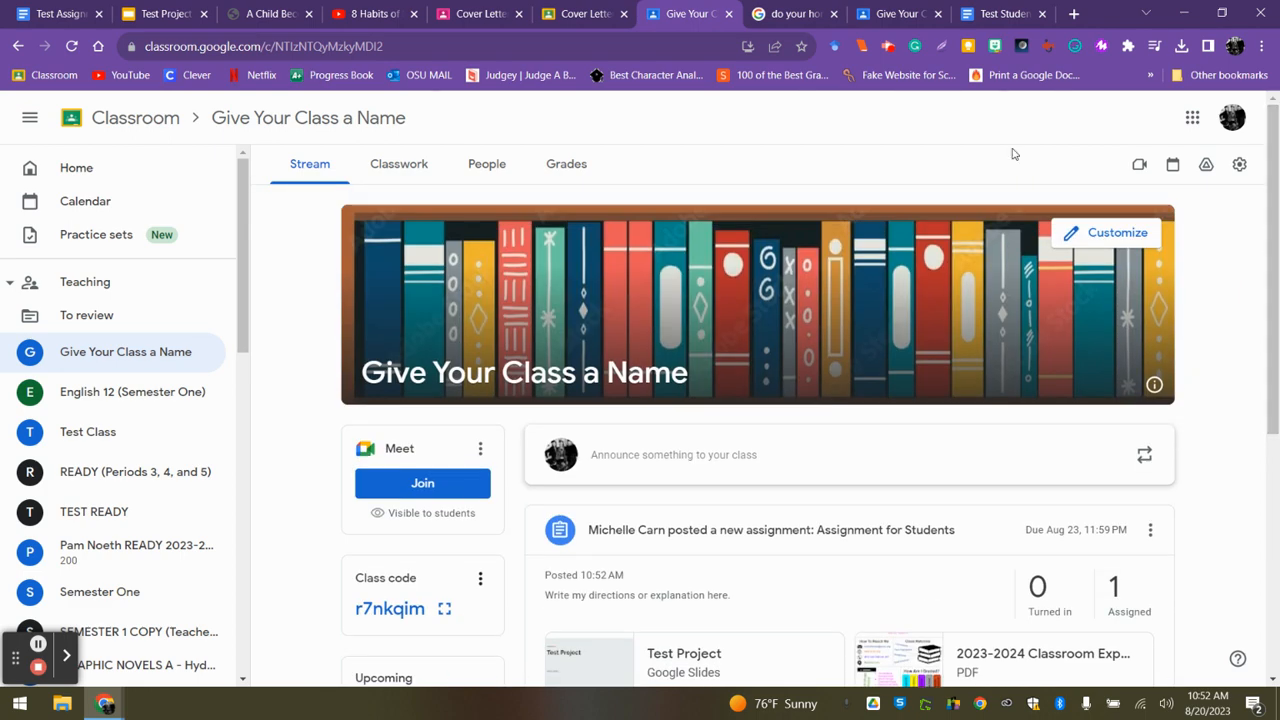
Switch to the student's view of the class, refresh the stream, and open the "Assignment for Students" details.
click(902, 14)
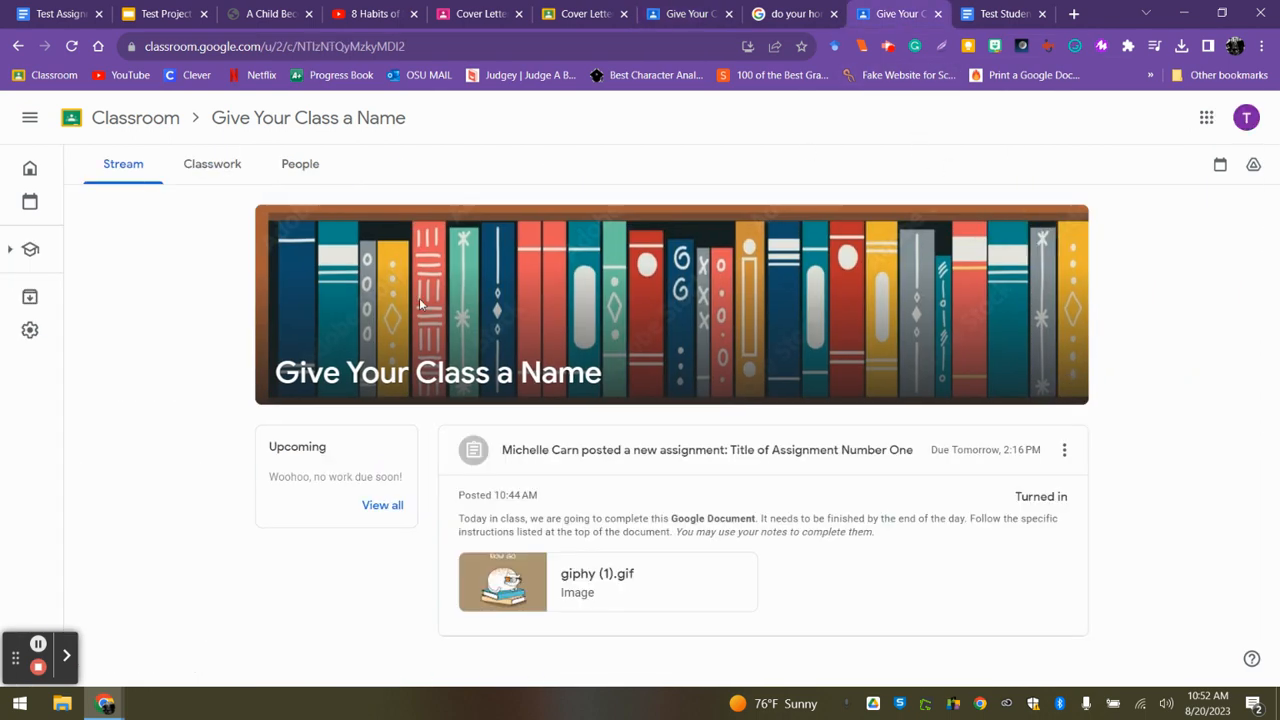
click(73, 47)
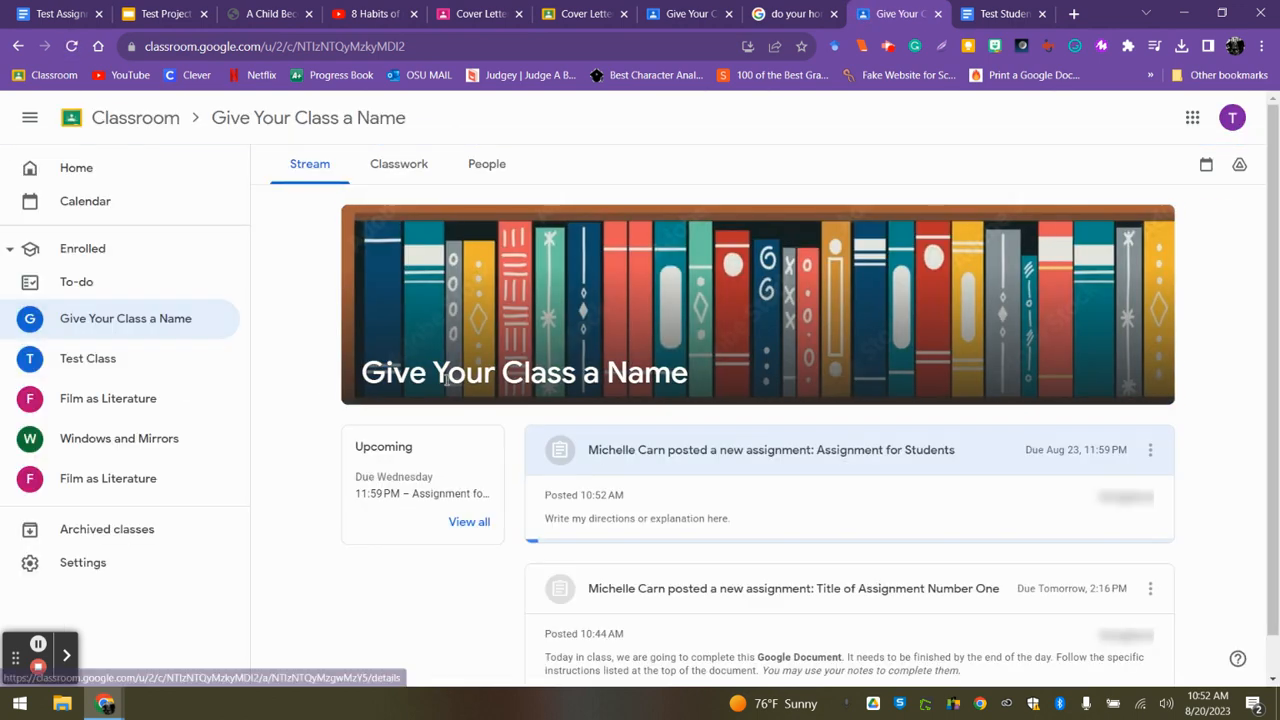
scroll(1273, 205, down, 3)
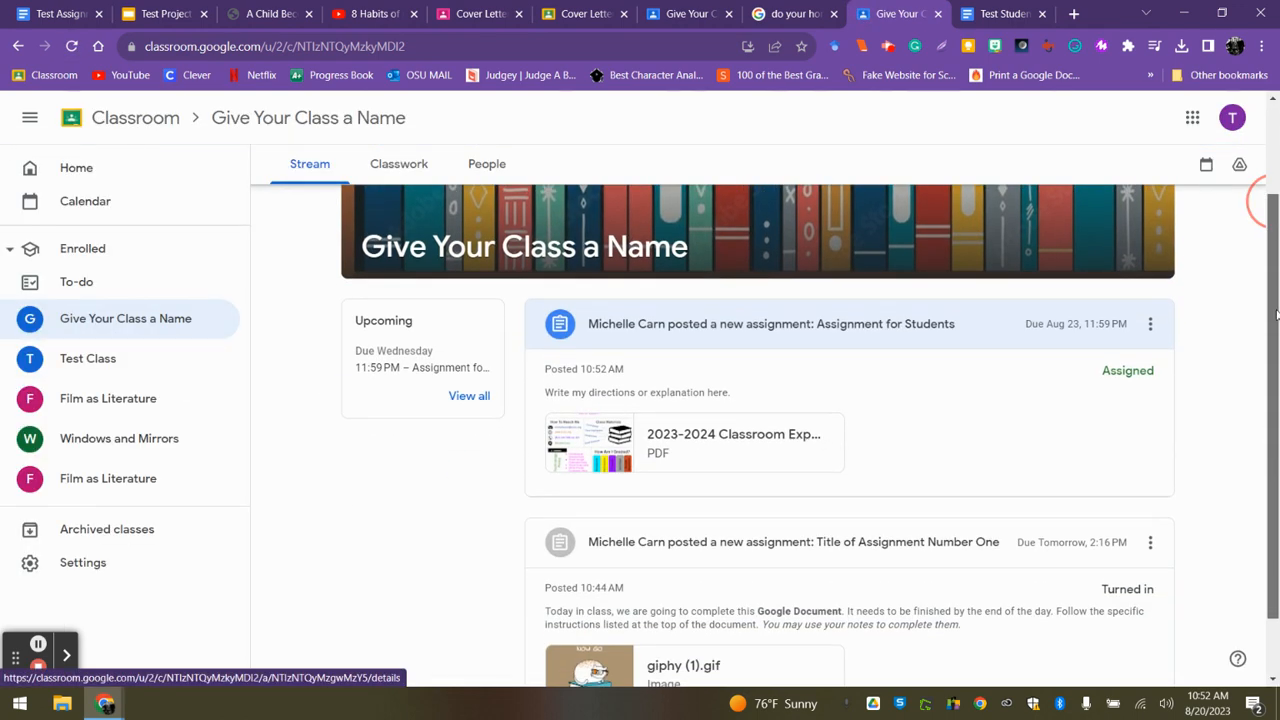
scroll(1266, 200, up, 2)
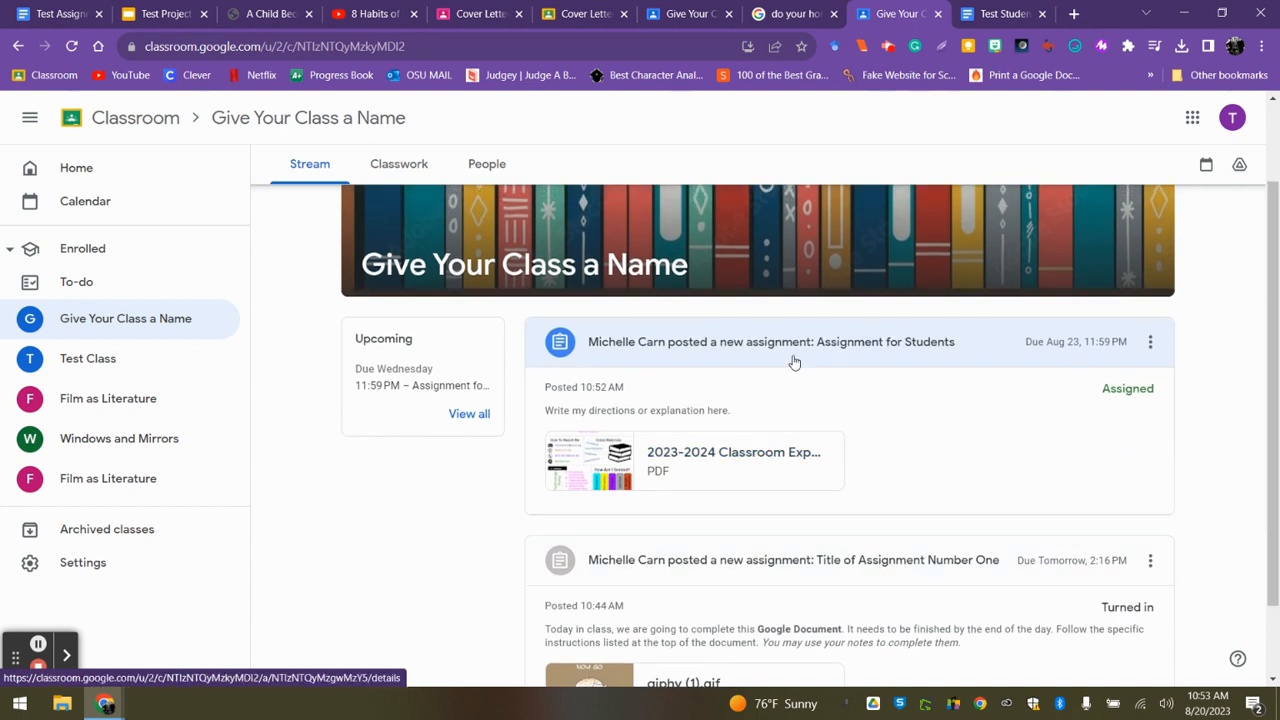
click(831, 349)
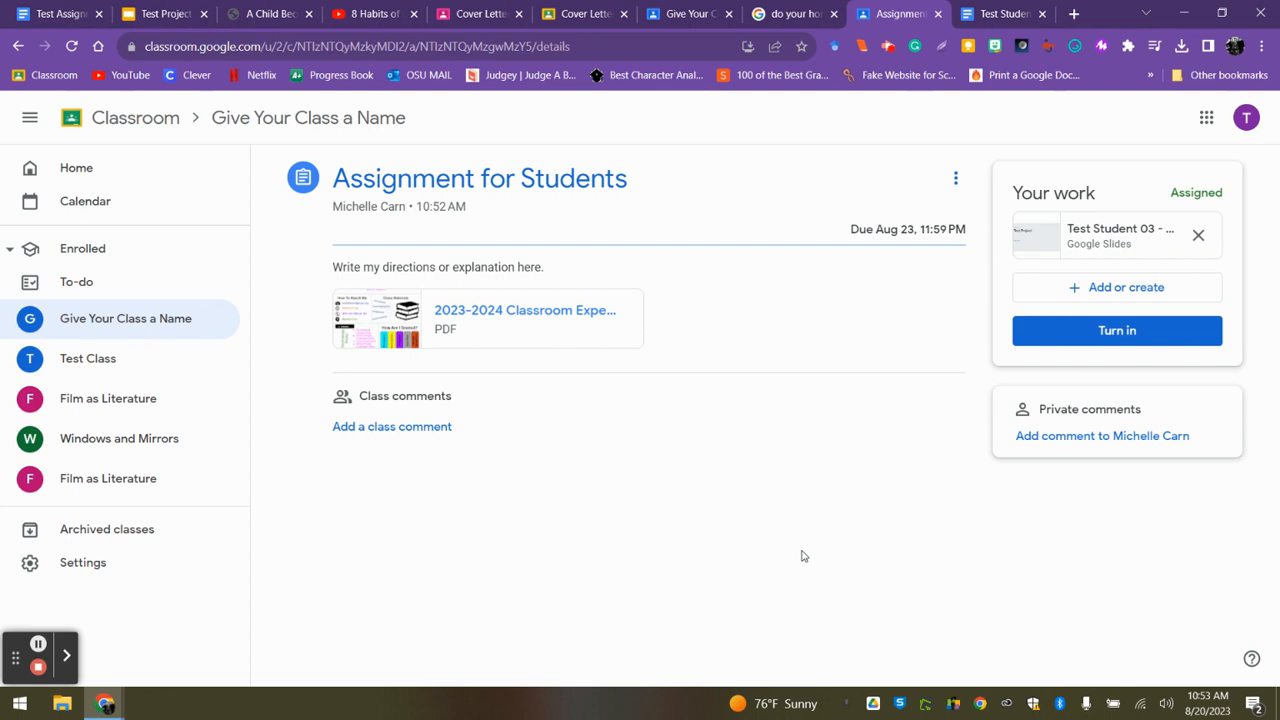
Go back to the teacher's Classwork page and review the types of classwork that can be created.
click(696, 14)
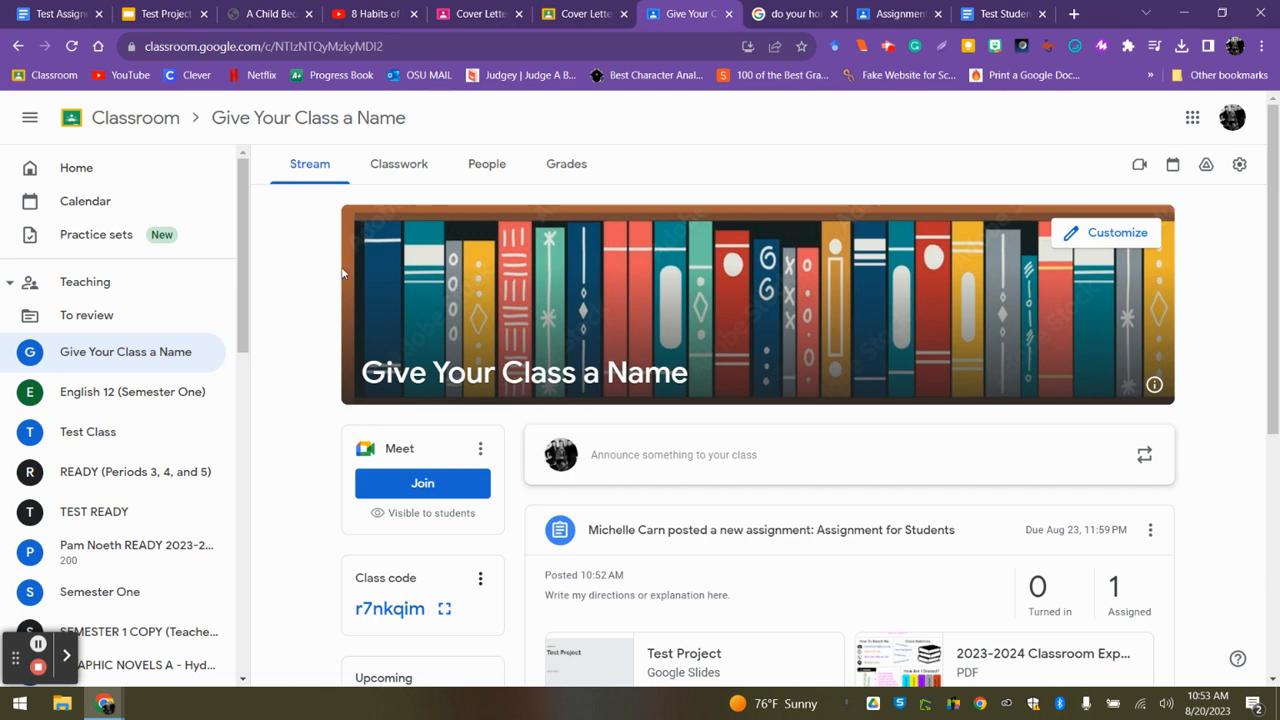
click(398, 166)
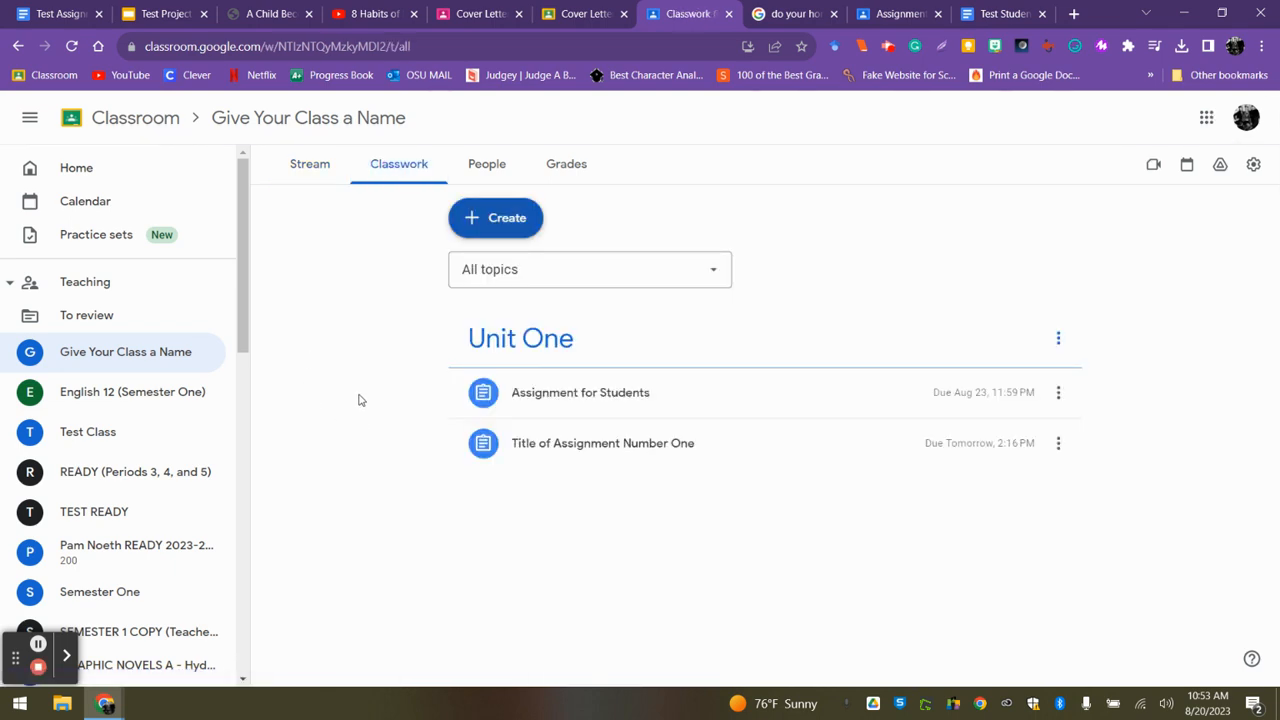
click(506, 220)
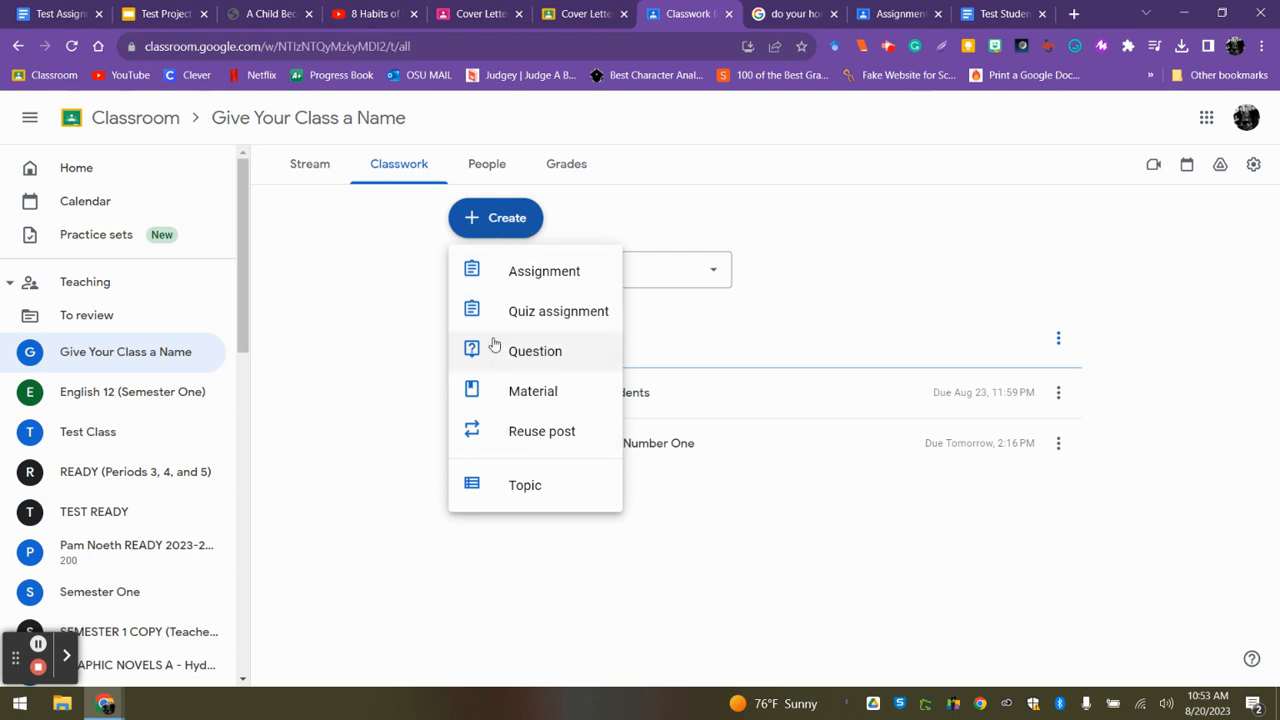
click(362, 293)
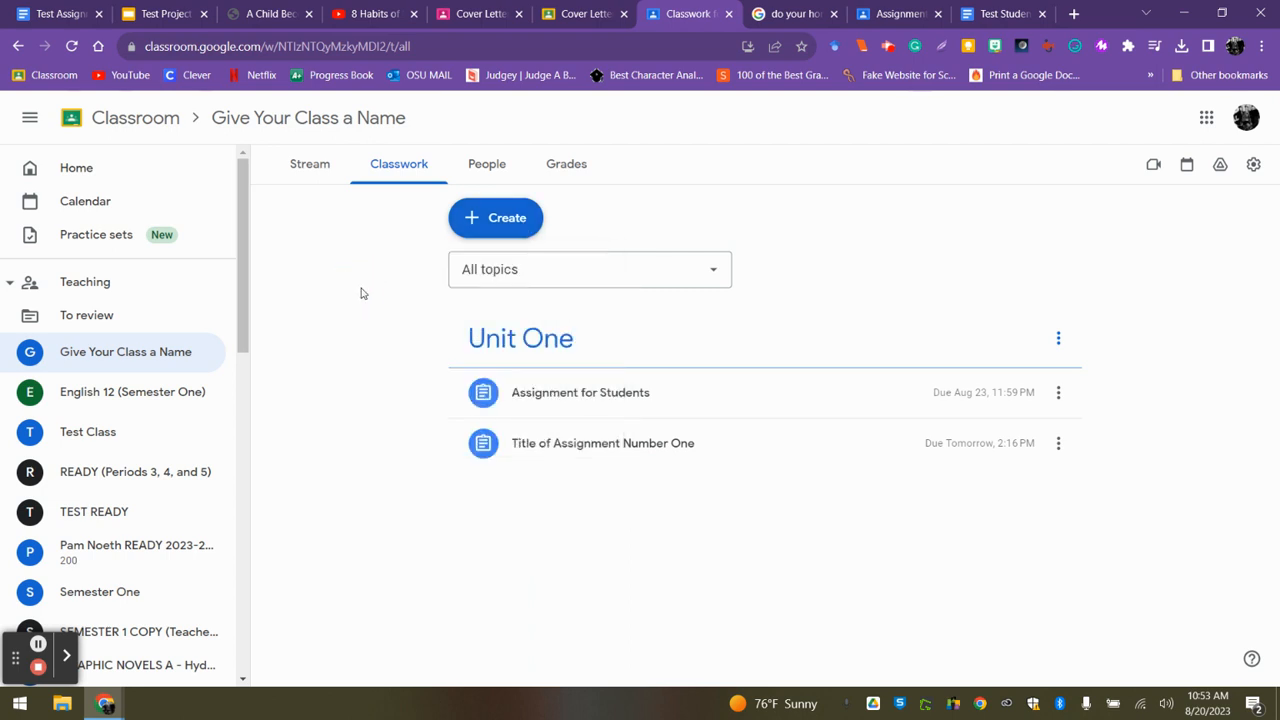